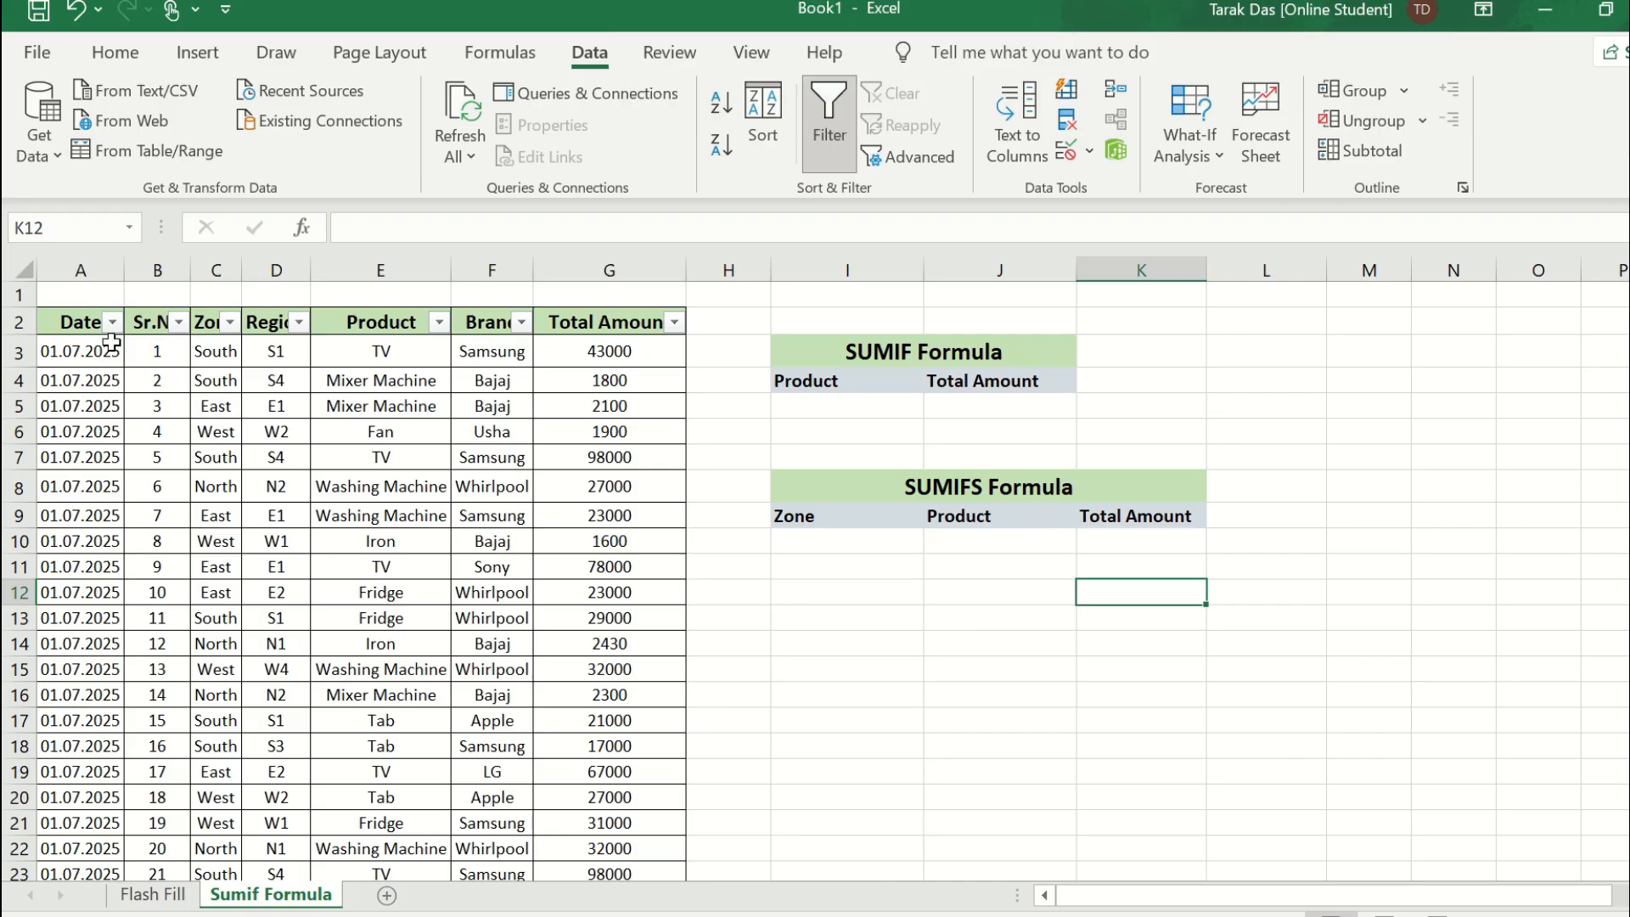
Step: Examine the sales table's columns from Date to Total Amount and the SUMIF section's Product and Total Amount headings
{"action": "left_click_drag", "start_coordinate": [79, 321], "coordinate": [655, 851]}
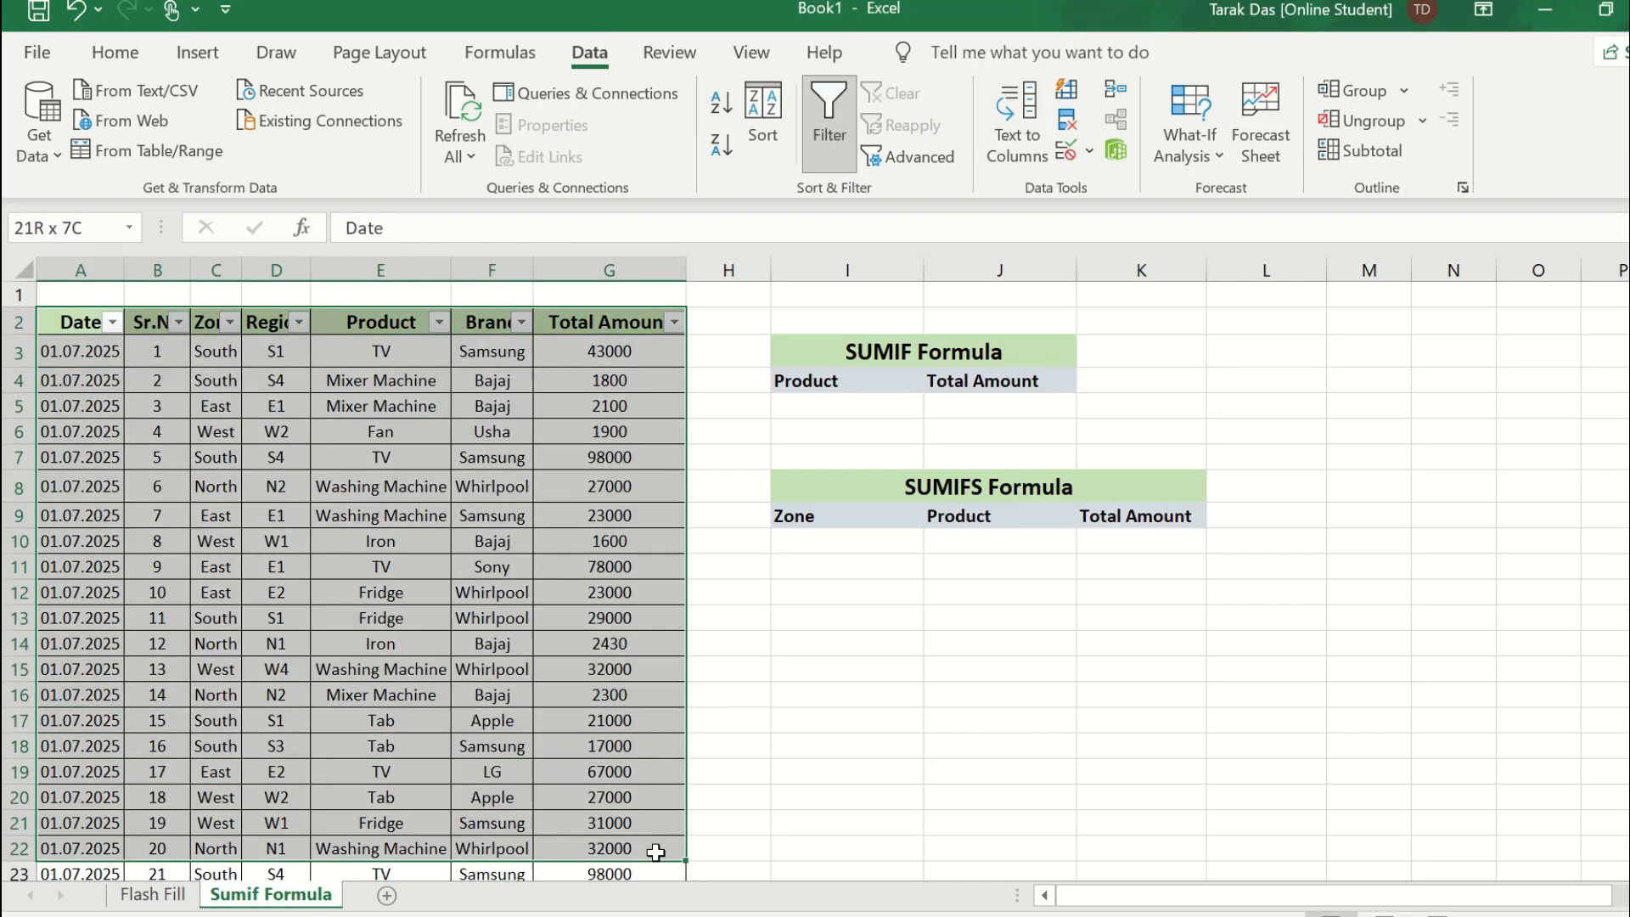
{"action": "left_click", "coordinate": [363, 514]}
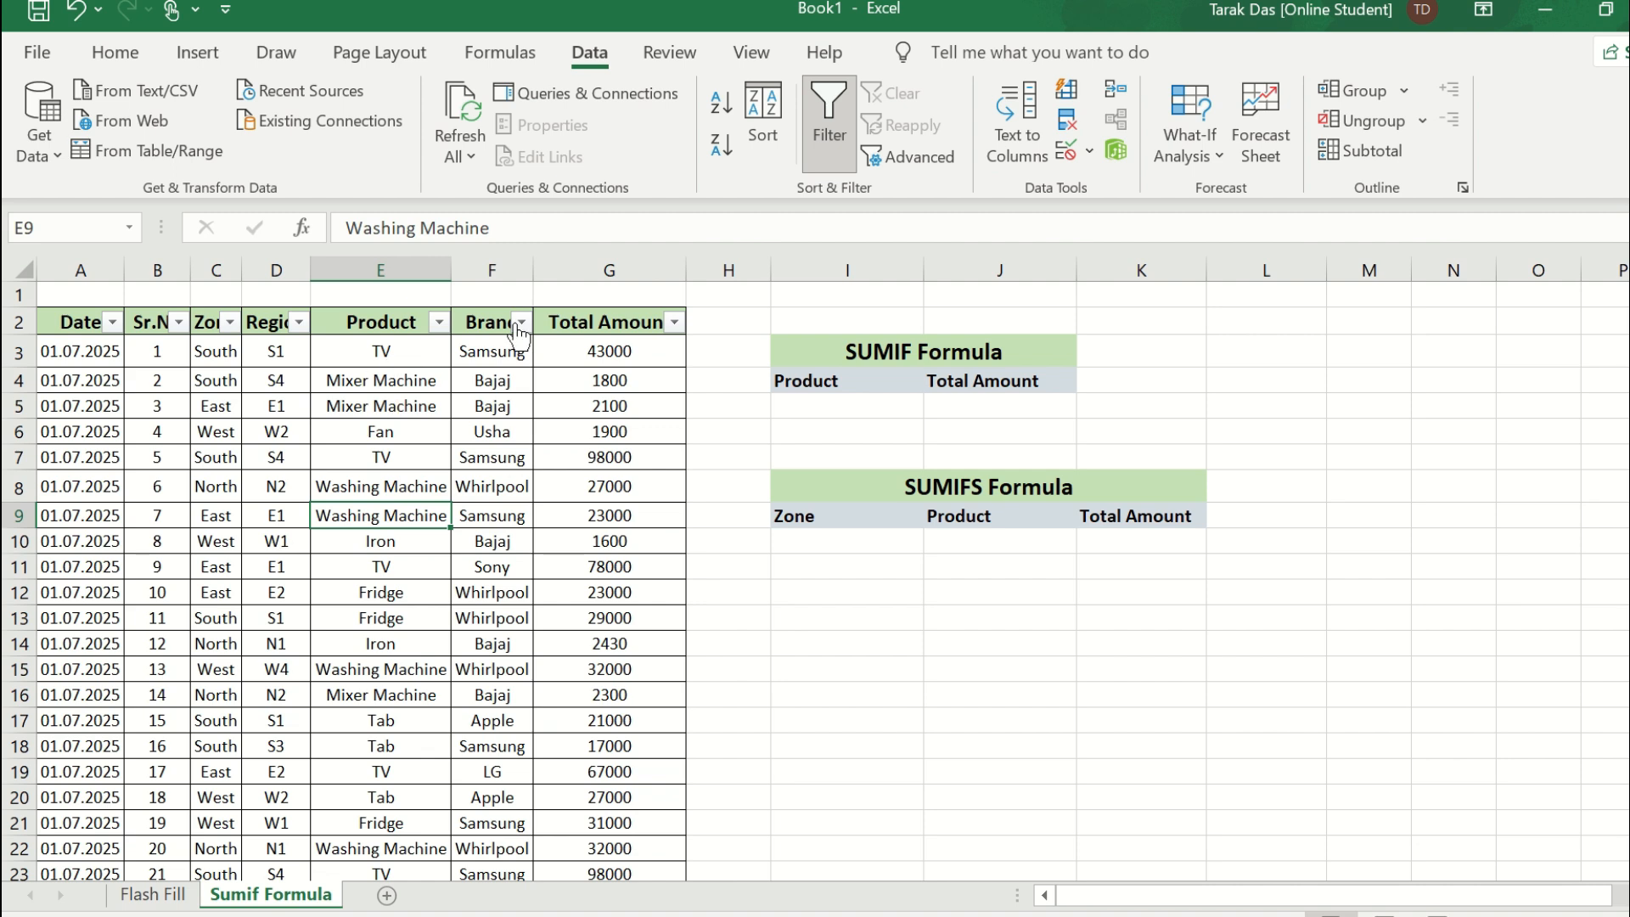
{"action": "left_click", "coordinate": [584, 351]}
{"action": "left_click", "coordinate": [590, 518], "text": "shift"}
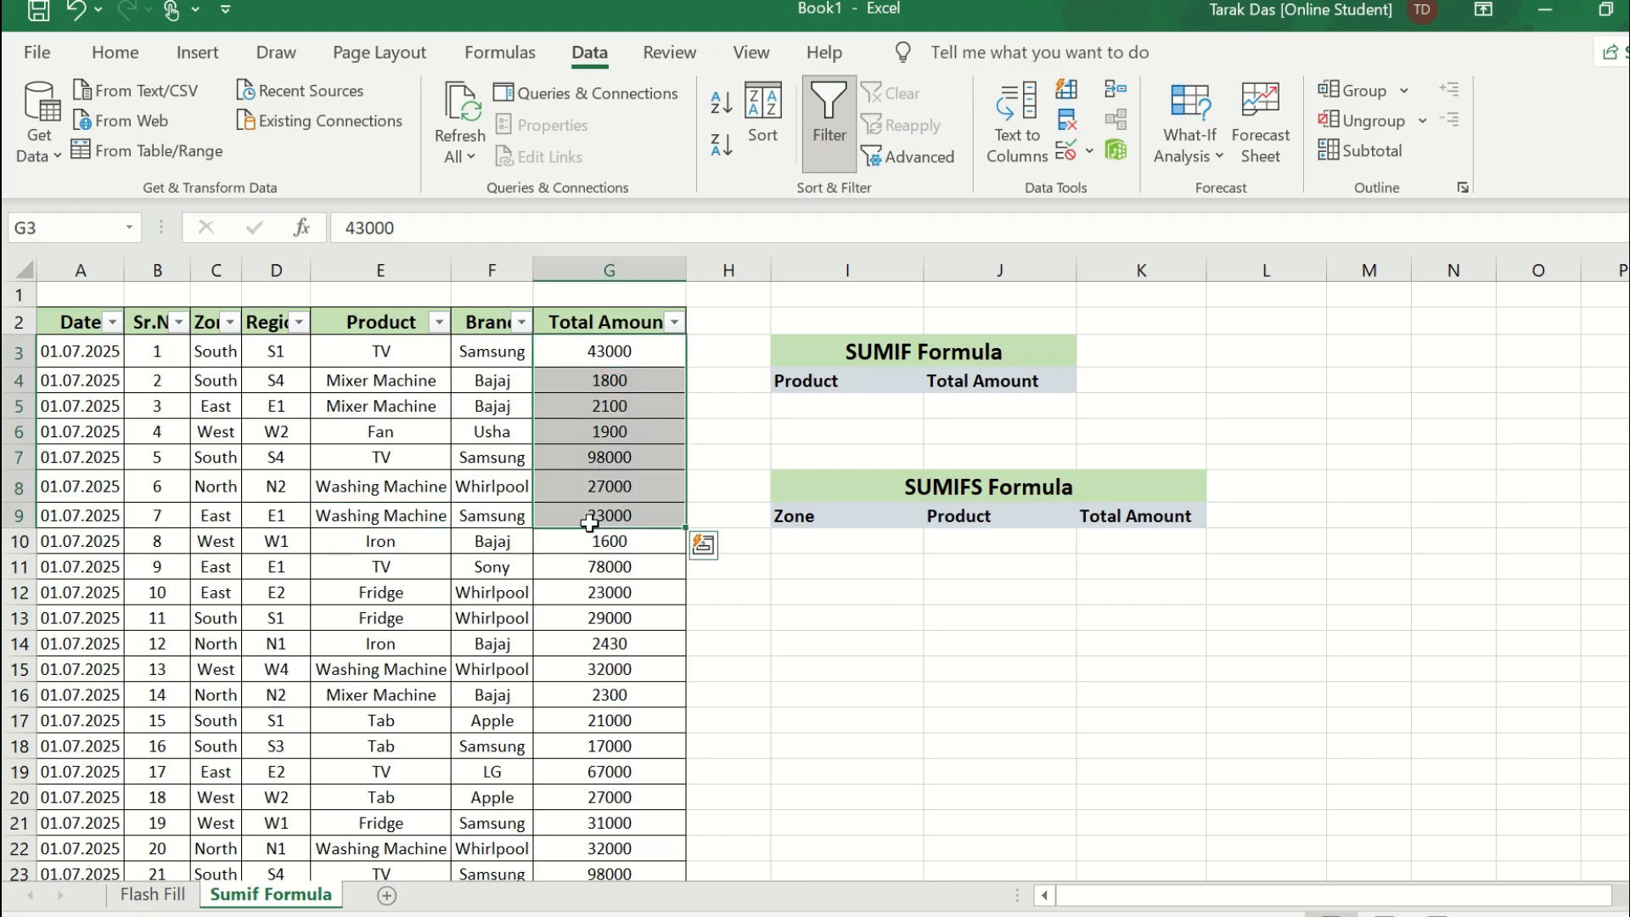
{"action": "left_click", "coordinate": [392, 353]}
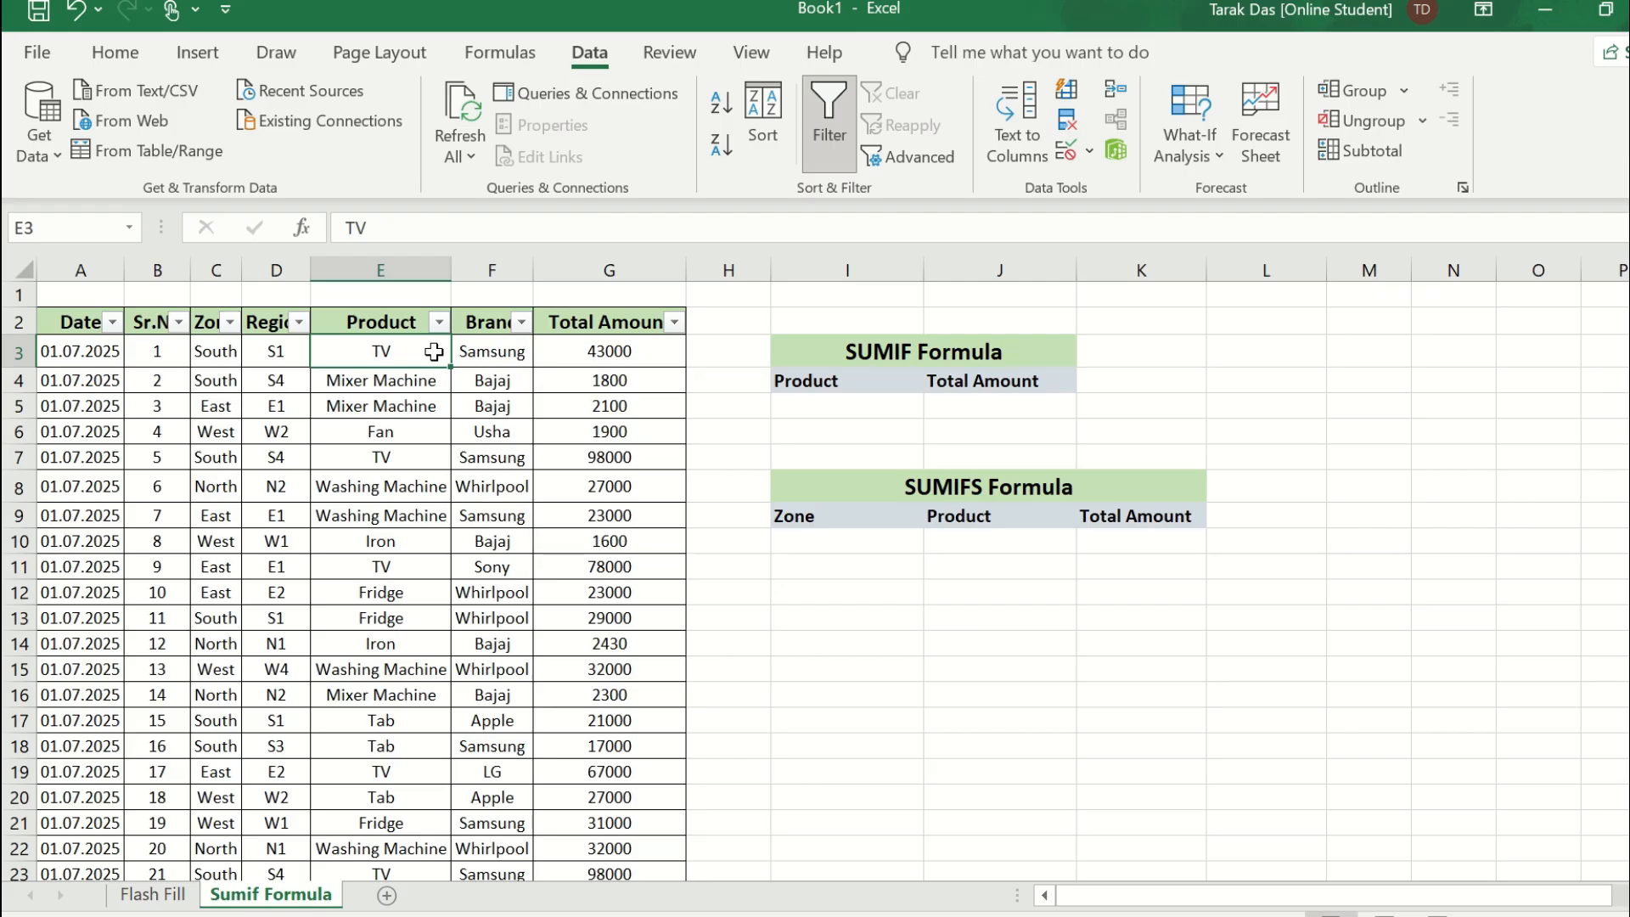
{"action": "left_click", "coordinate": [223, 352]}
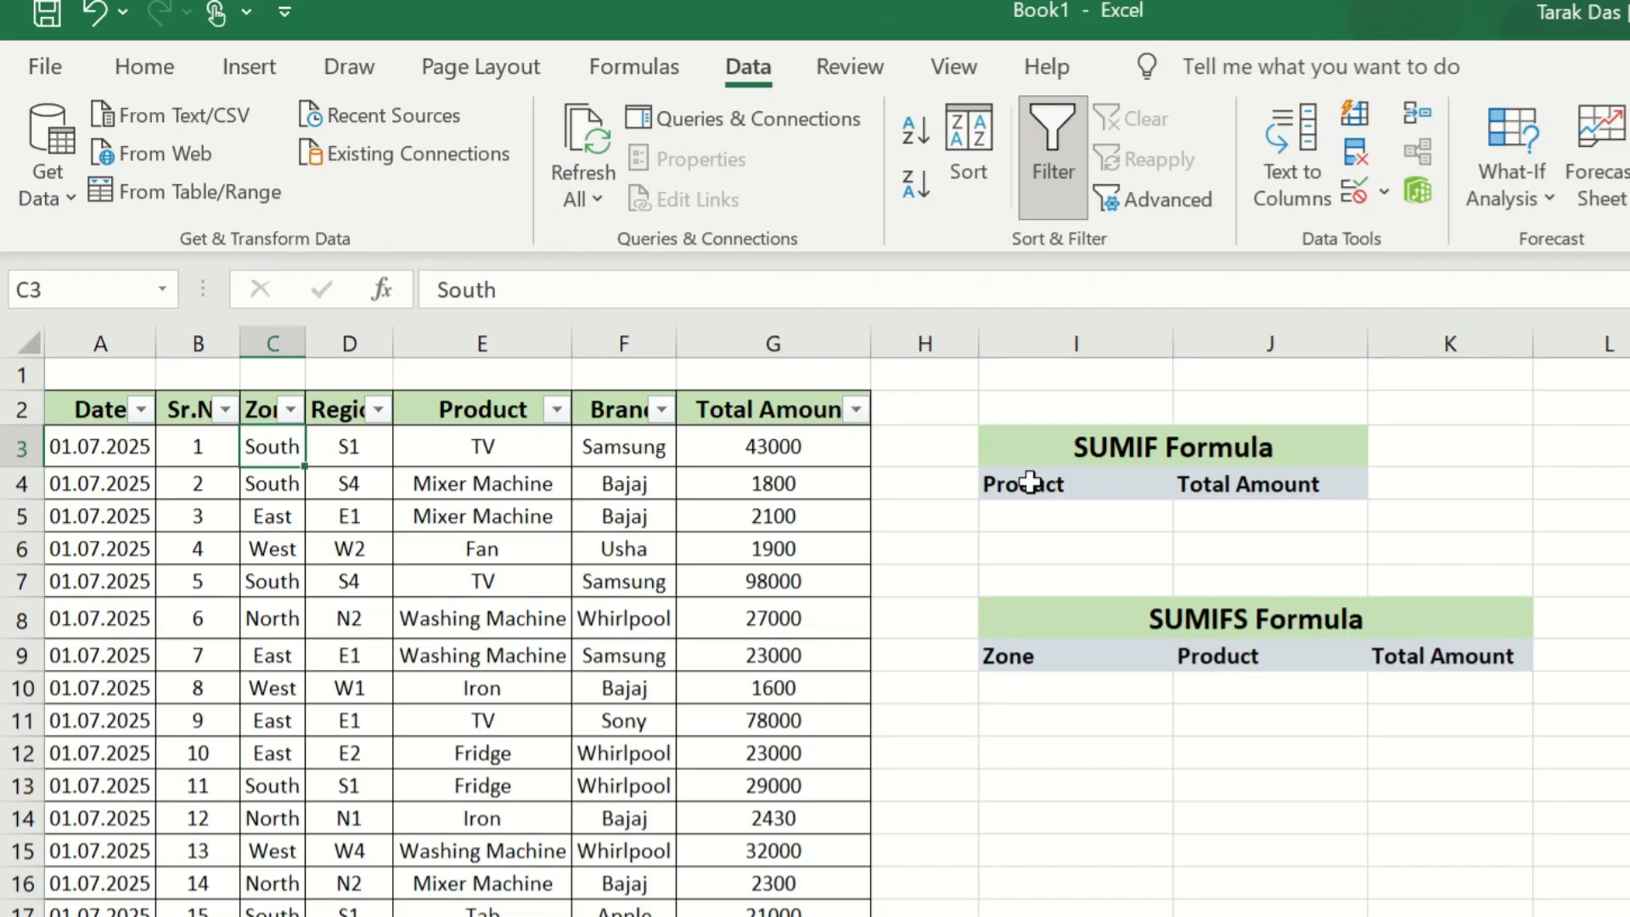
{"action": "left_click_drag", "start_coordinate": [1030, 482], "coordinate": [1287, 488]}
{"action": "left_click", "coordinate": [1619, 490]}
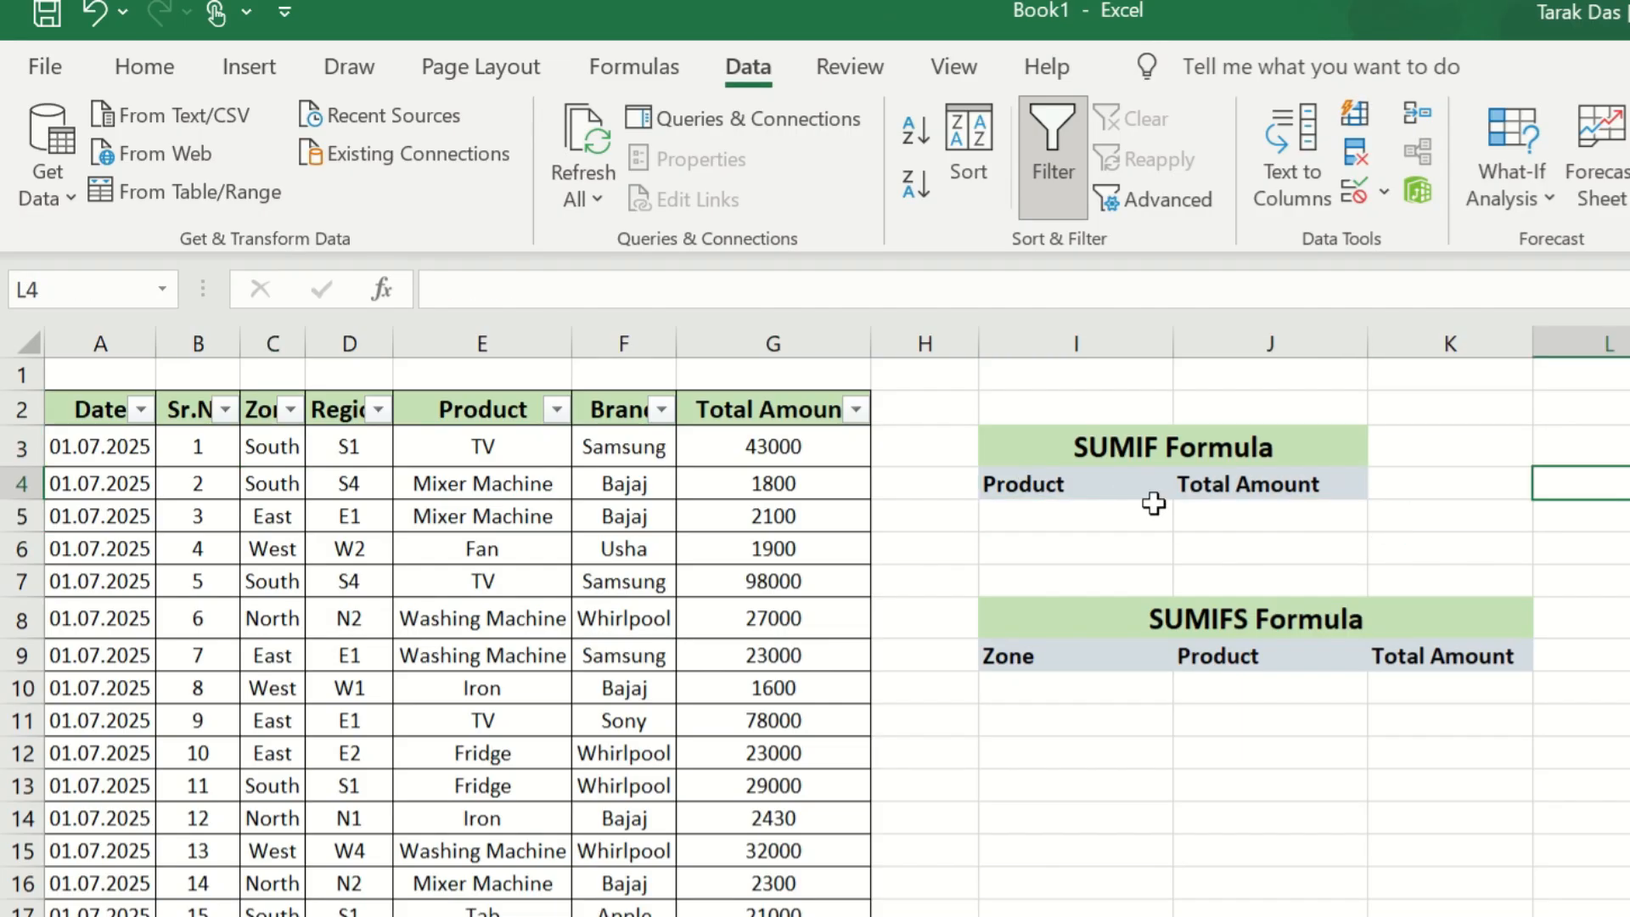
{"action": "left_click", "coordinate": [1113, 477]}
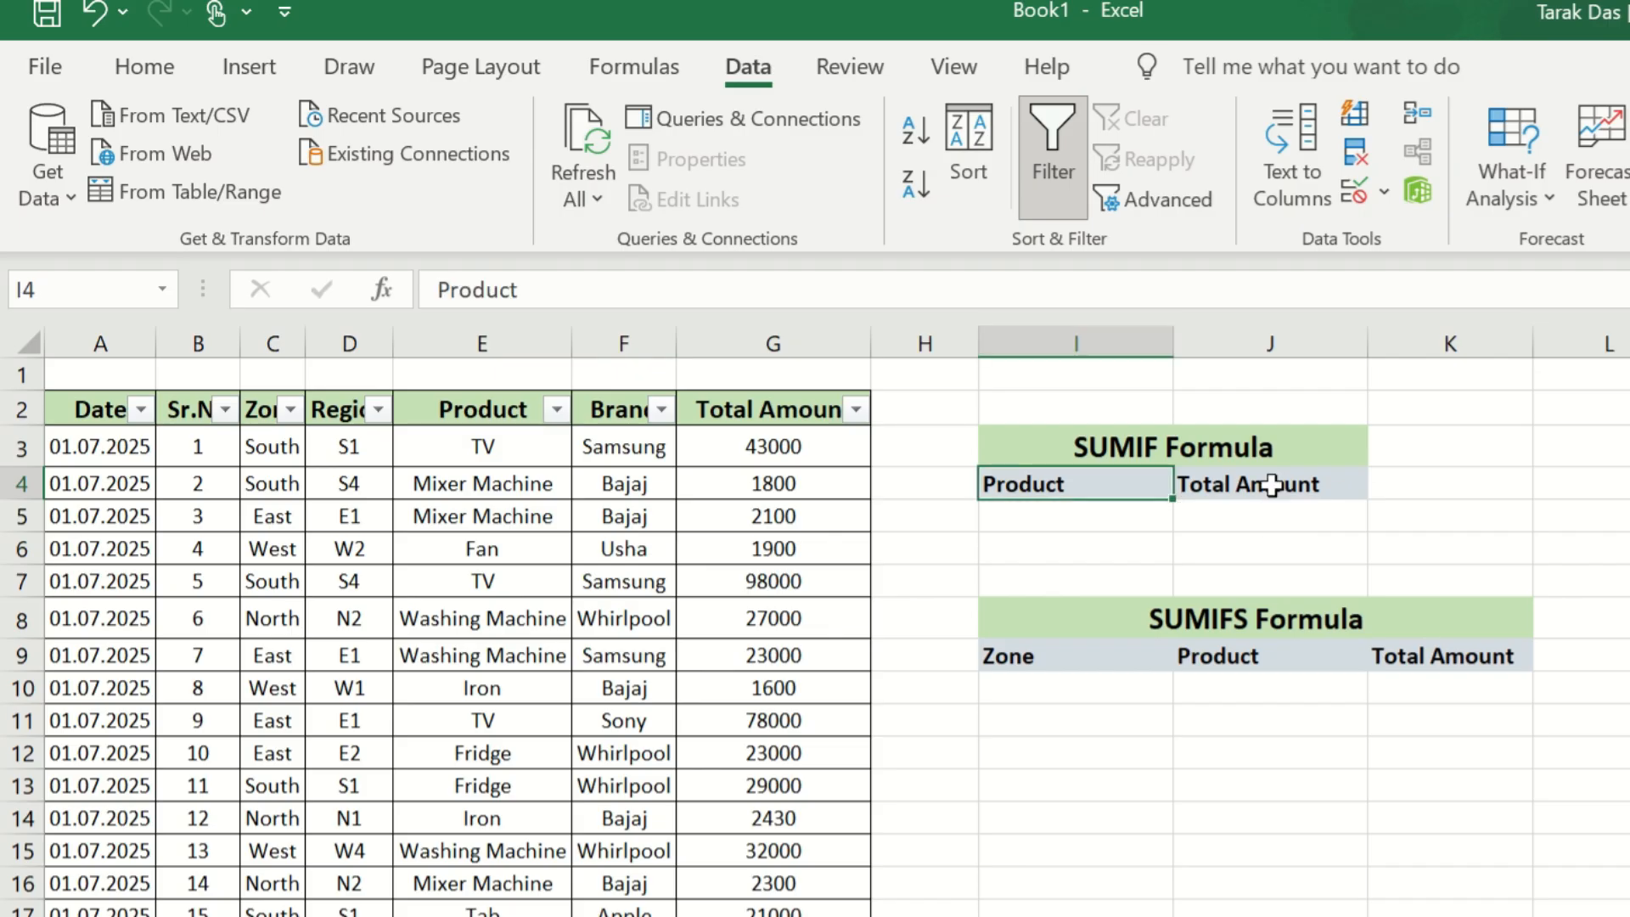
{"action": "left_click", "coordinate": [1325, 484]}
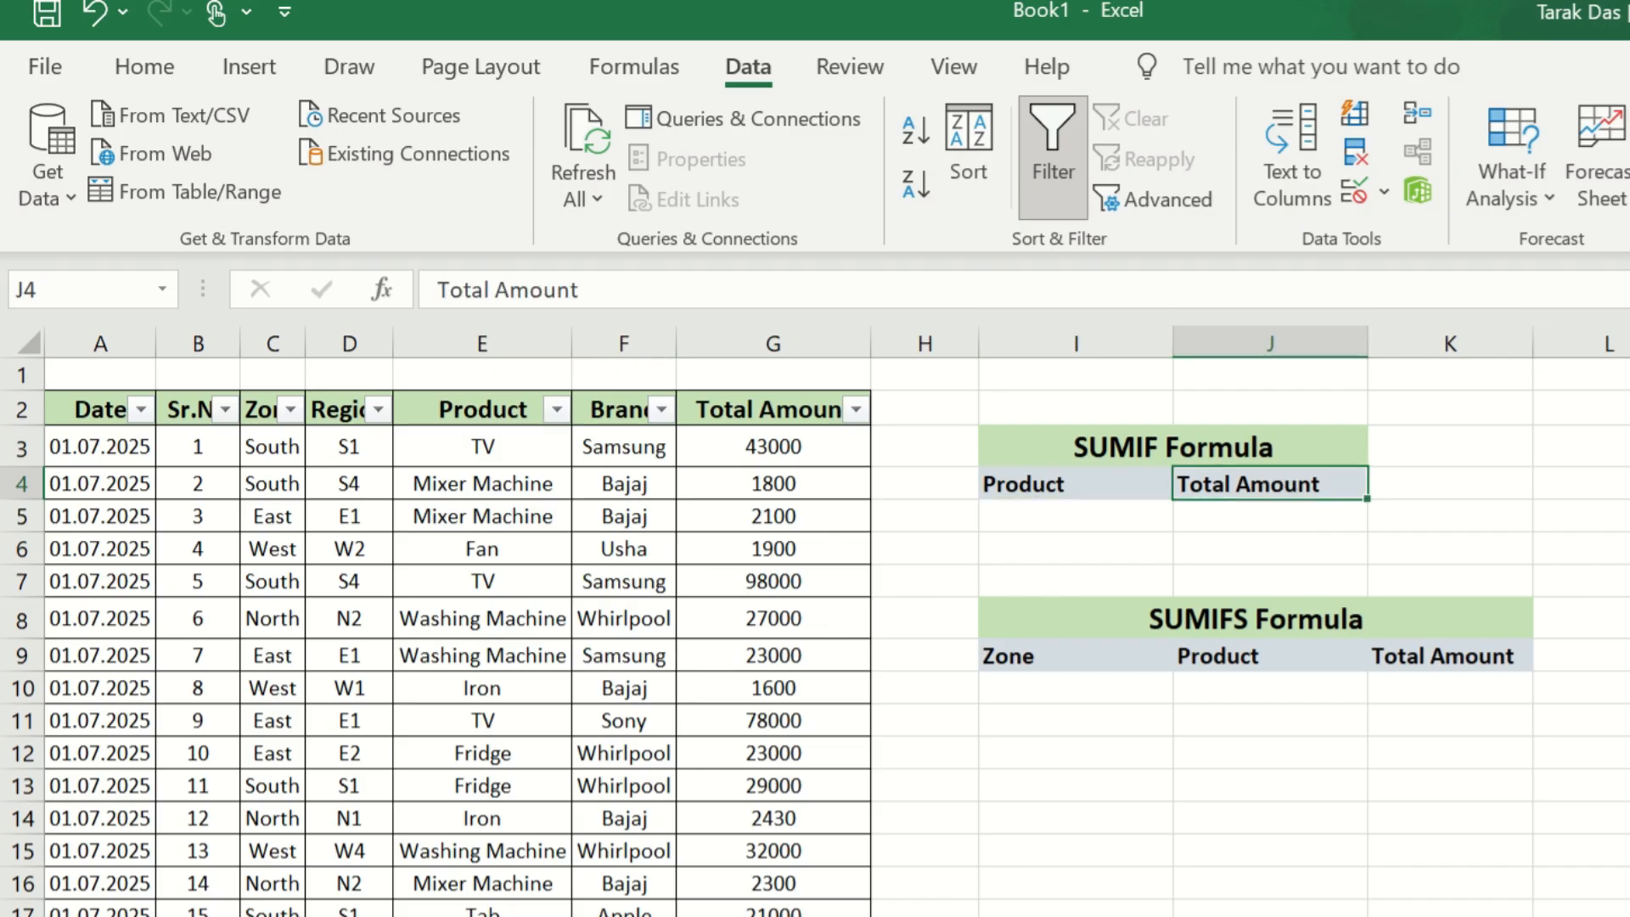
{"action": "left_click", "coordinate": [515, 454]}
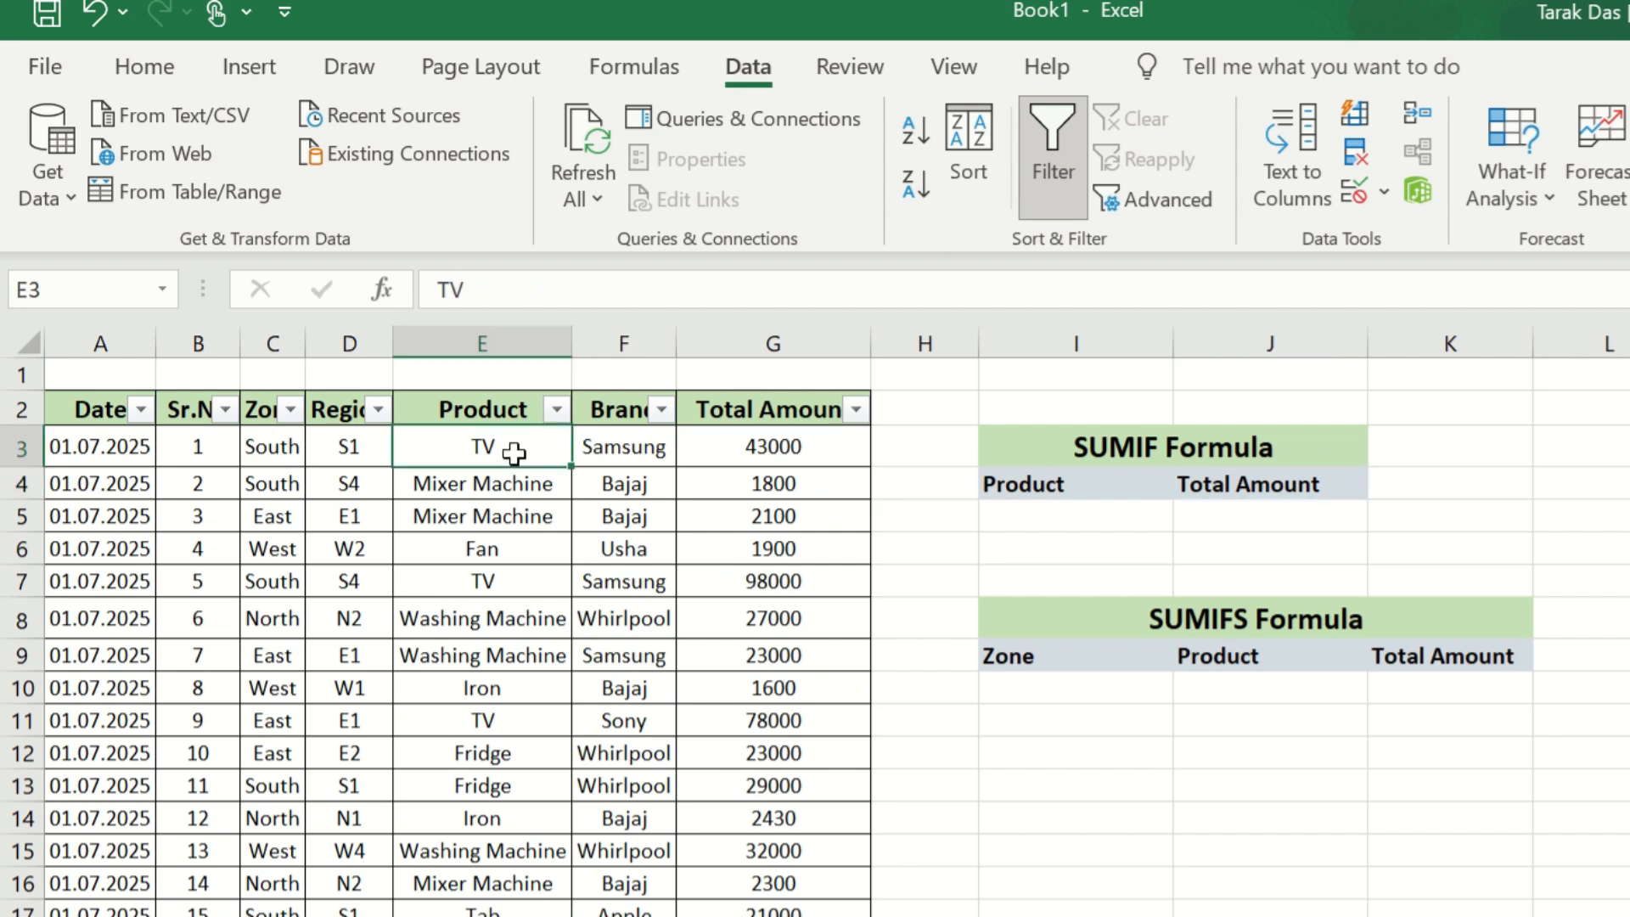
{"action": "left_click", "coordinate": [1075, 482]}
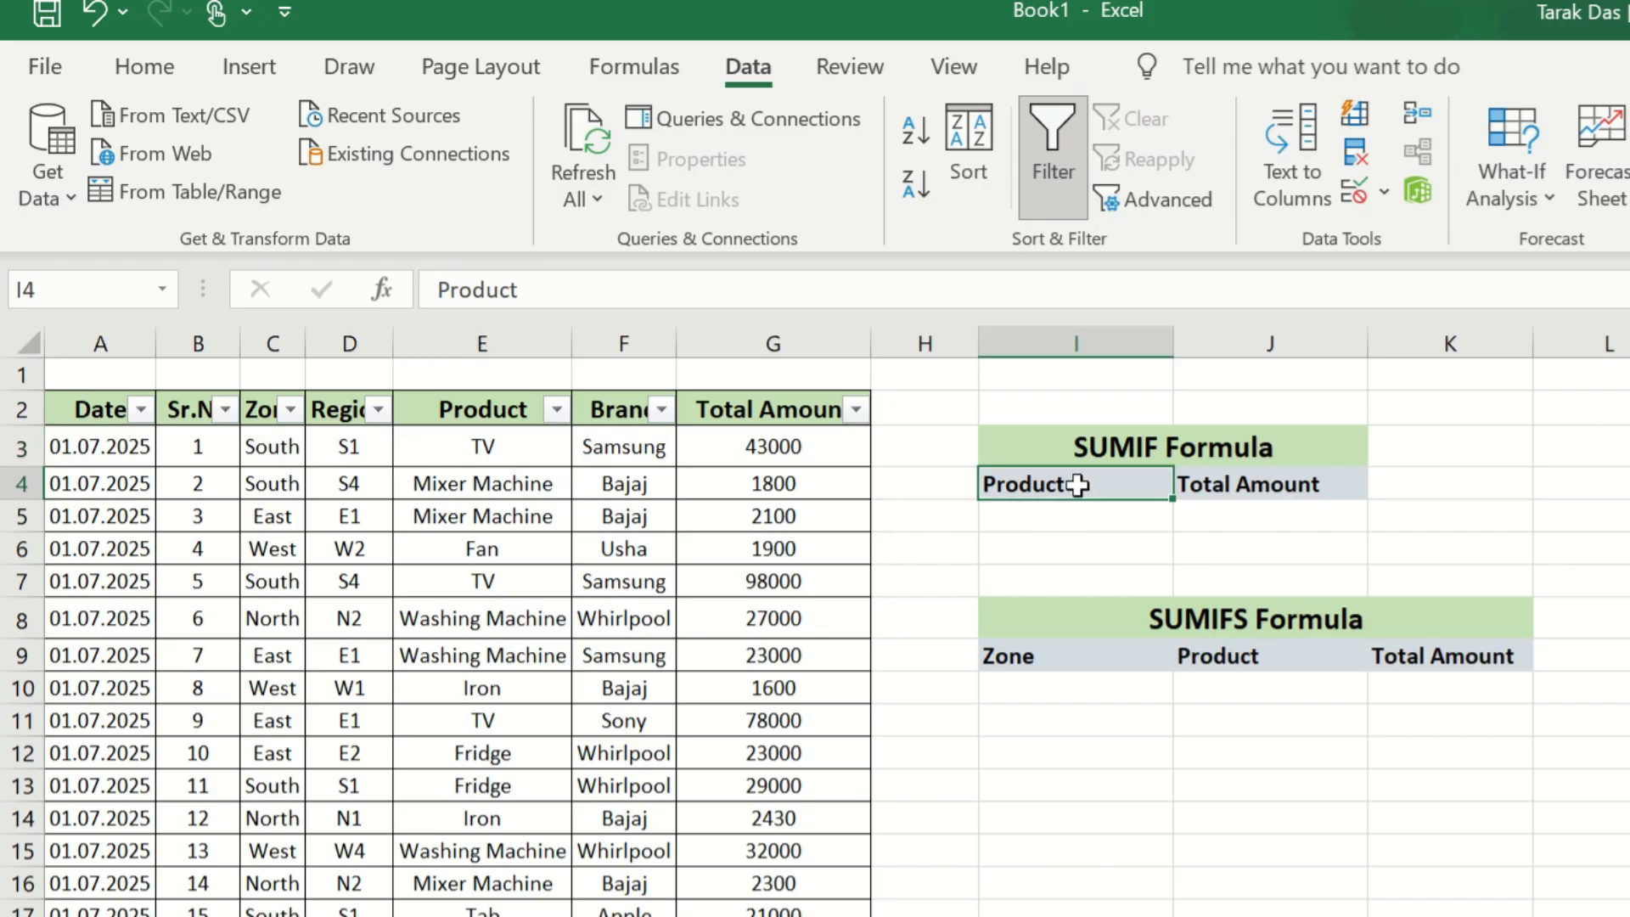
Step: Choose Washing Machine as the product in cell I5 of the SUMIF section
{"action": "left_click", "coordinate": [1060, 520]}
{"action": "left_click", "coordinate": [1187, 516]}
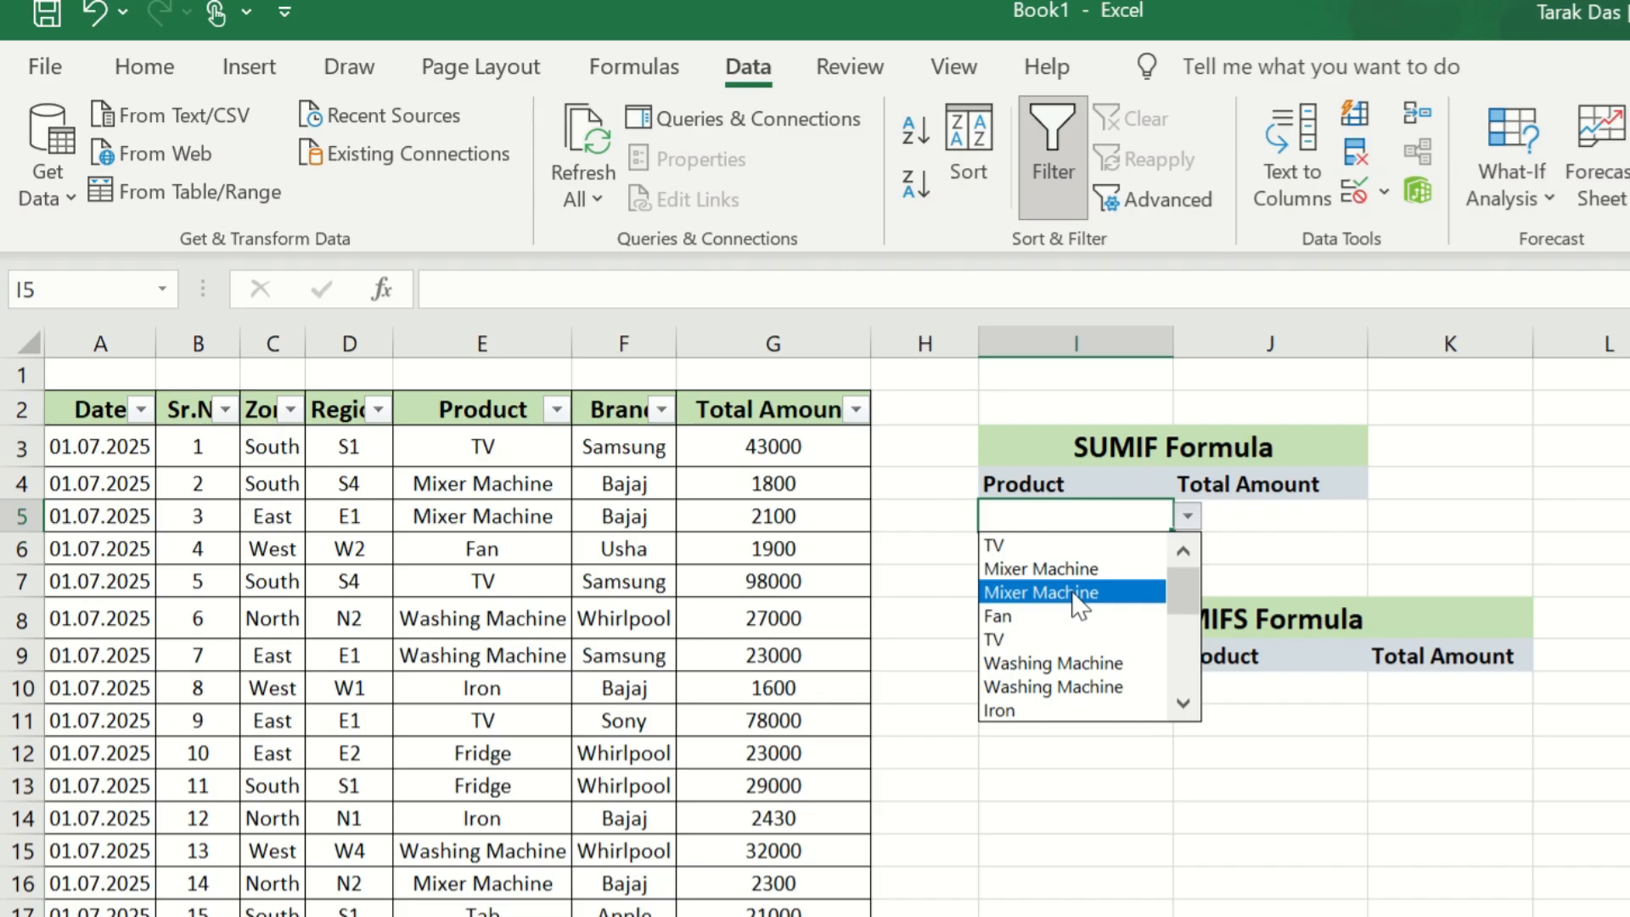
{"action": "left_click", "coordinate": [1052, 663]}
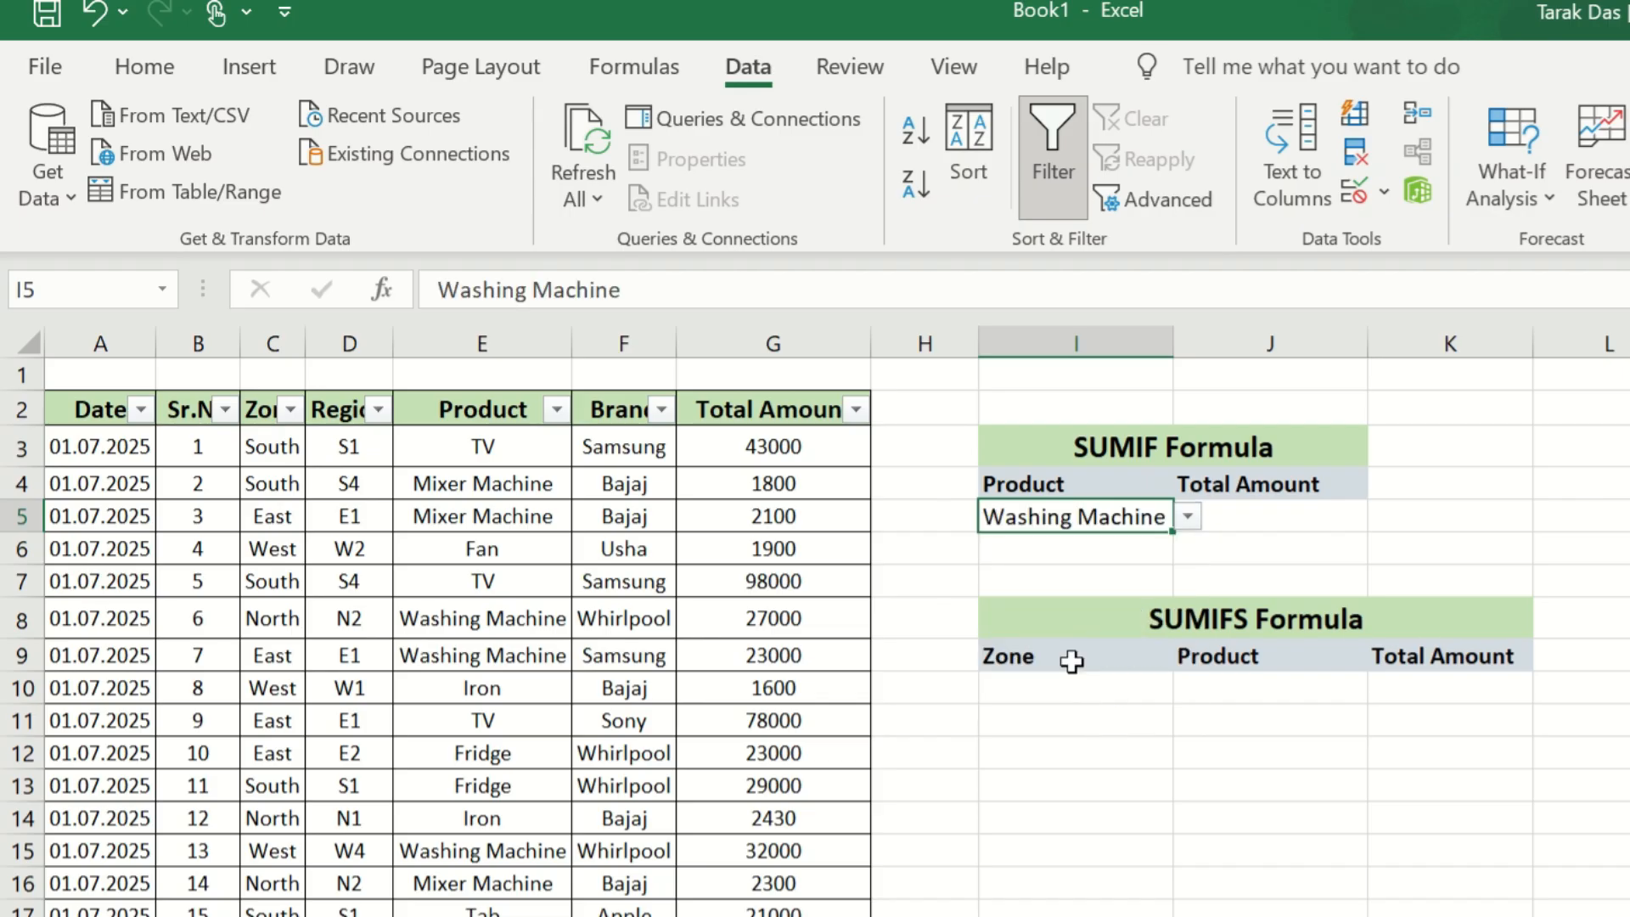
{"action": "left_click", "coordinate": [1612, 482]}
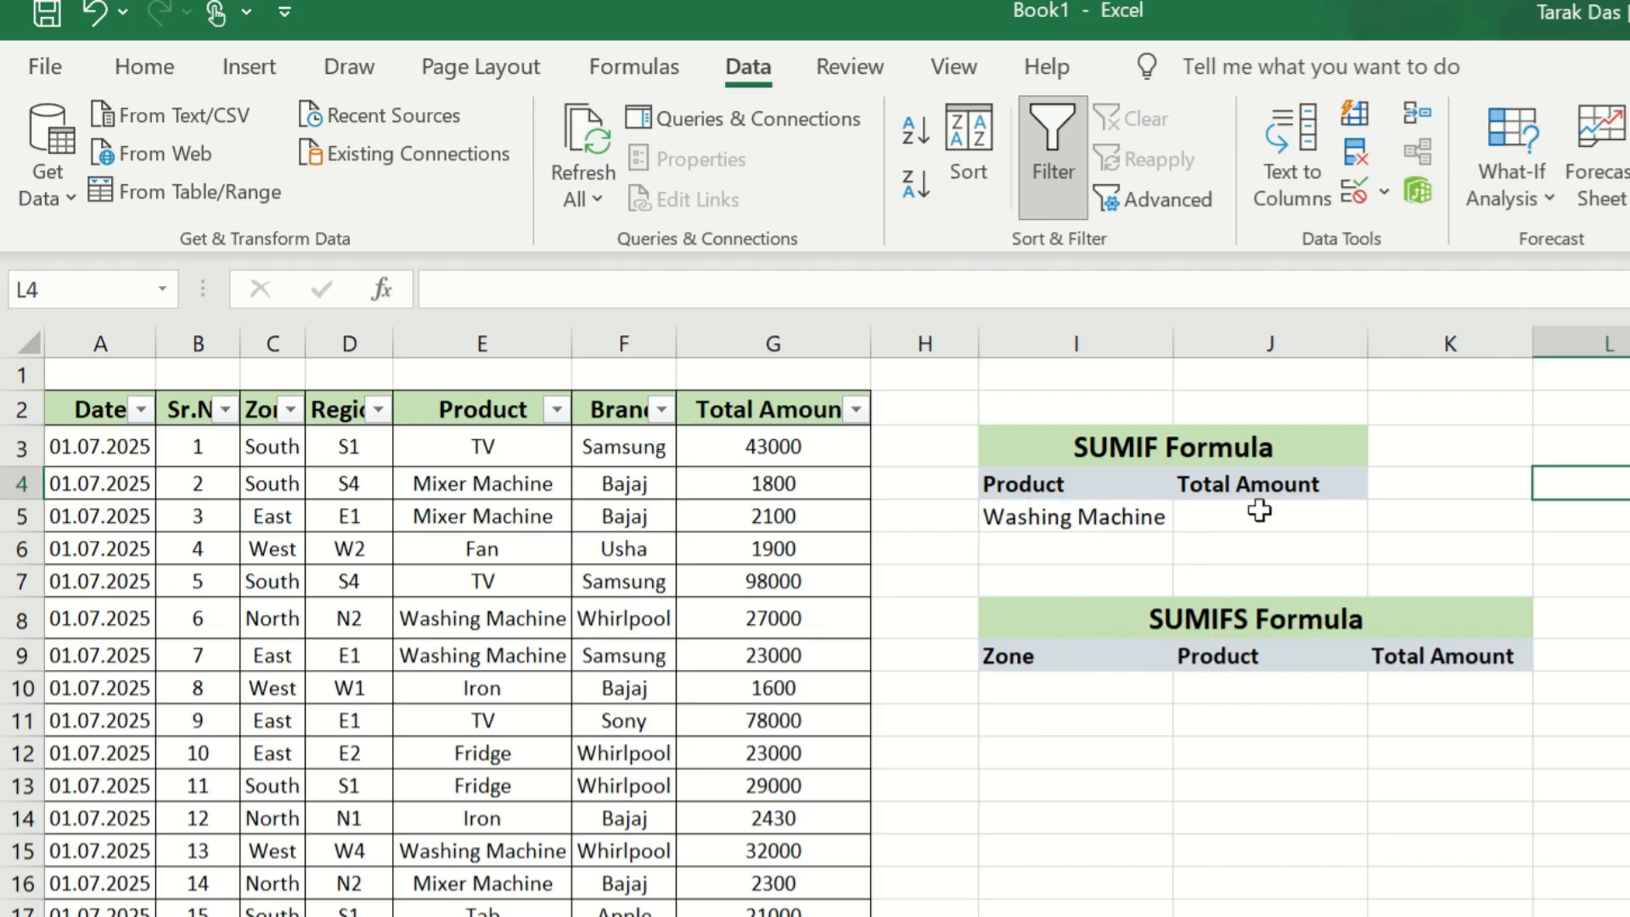
{"action": "left_click", "coordinate": [1150, 516]}
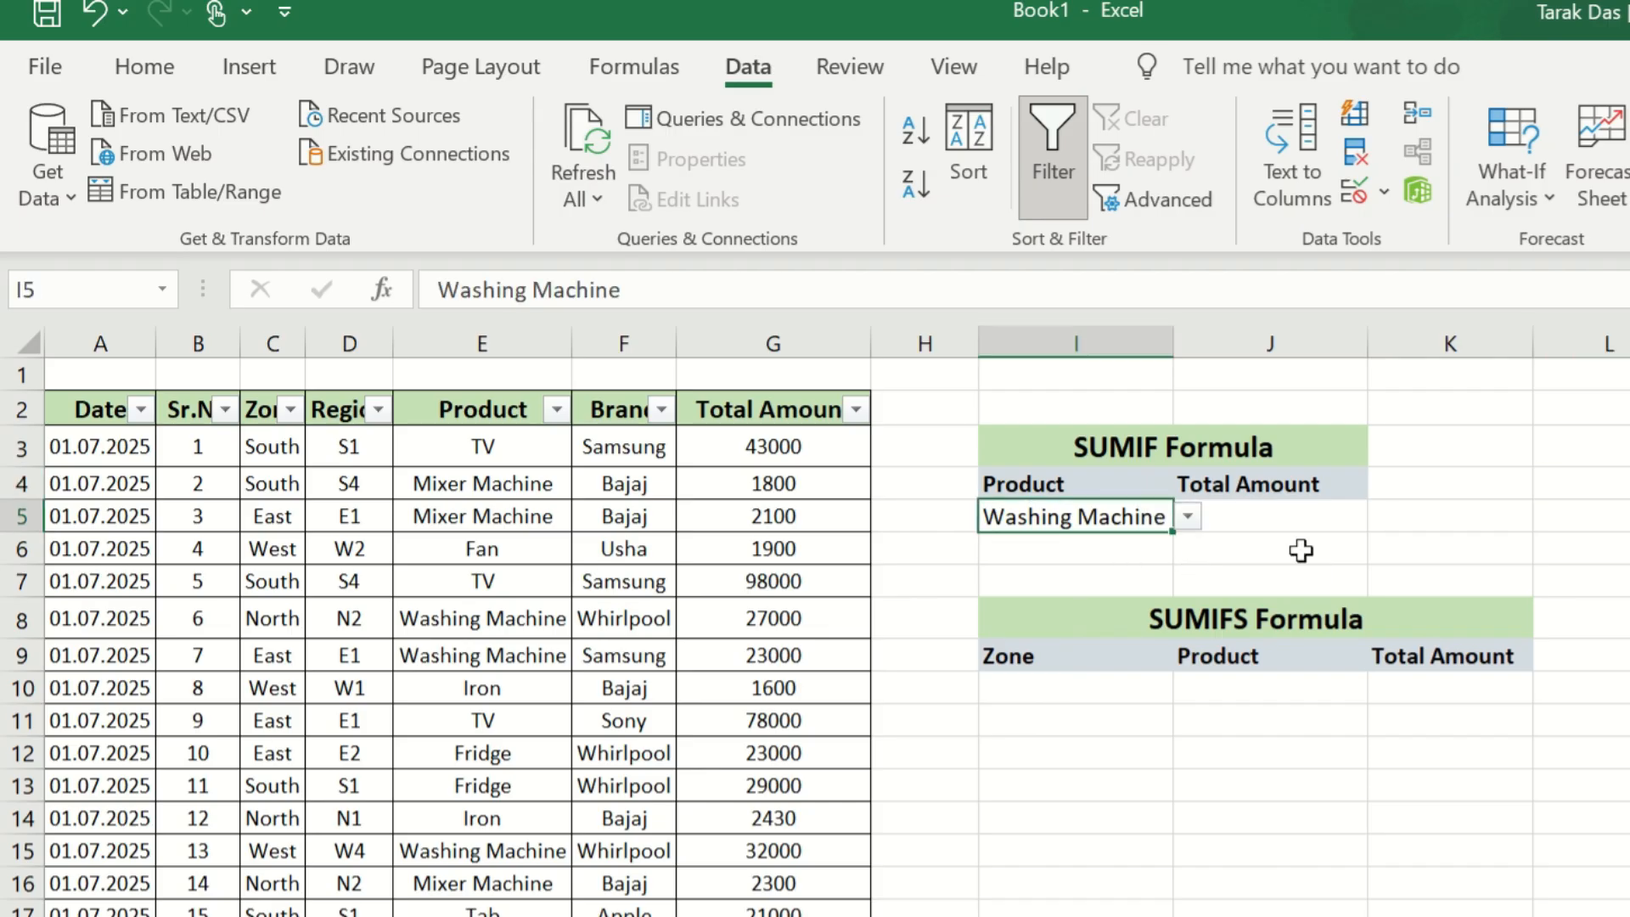
Step: Start a SUMIF formula in cell J5 with the product column E3:E45 as its range
{"action": "double_click", "coordinate": [1276, 514]}
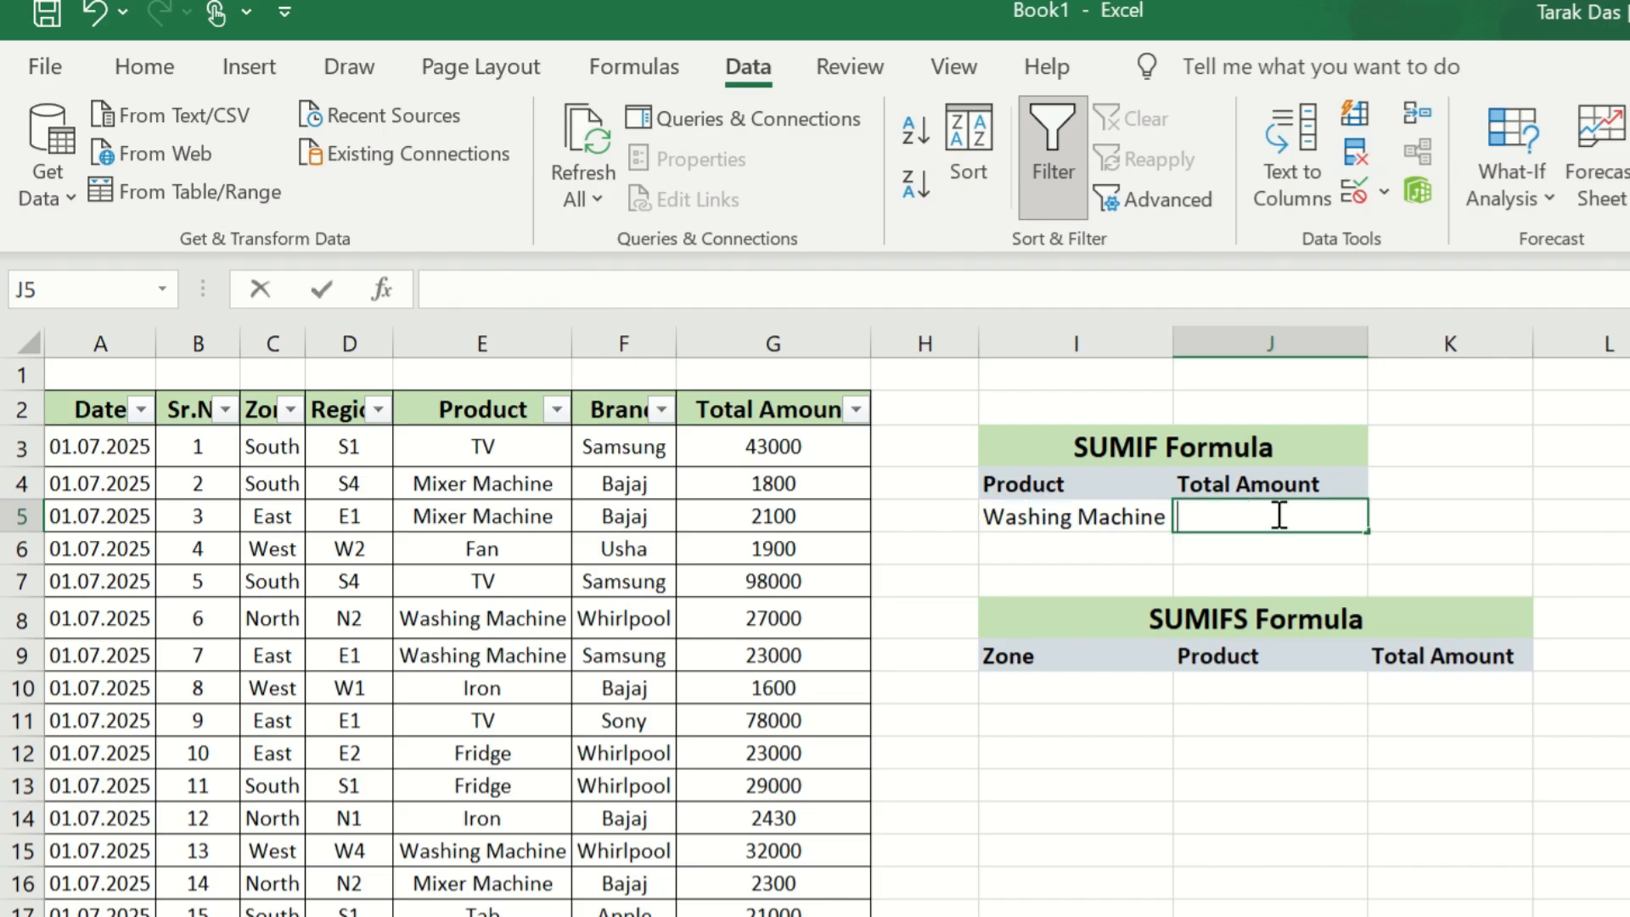
{"action": "type", "text": "="}
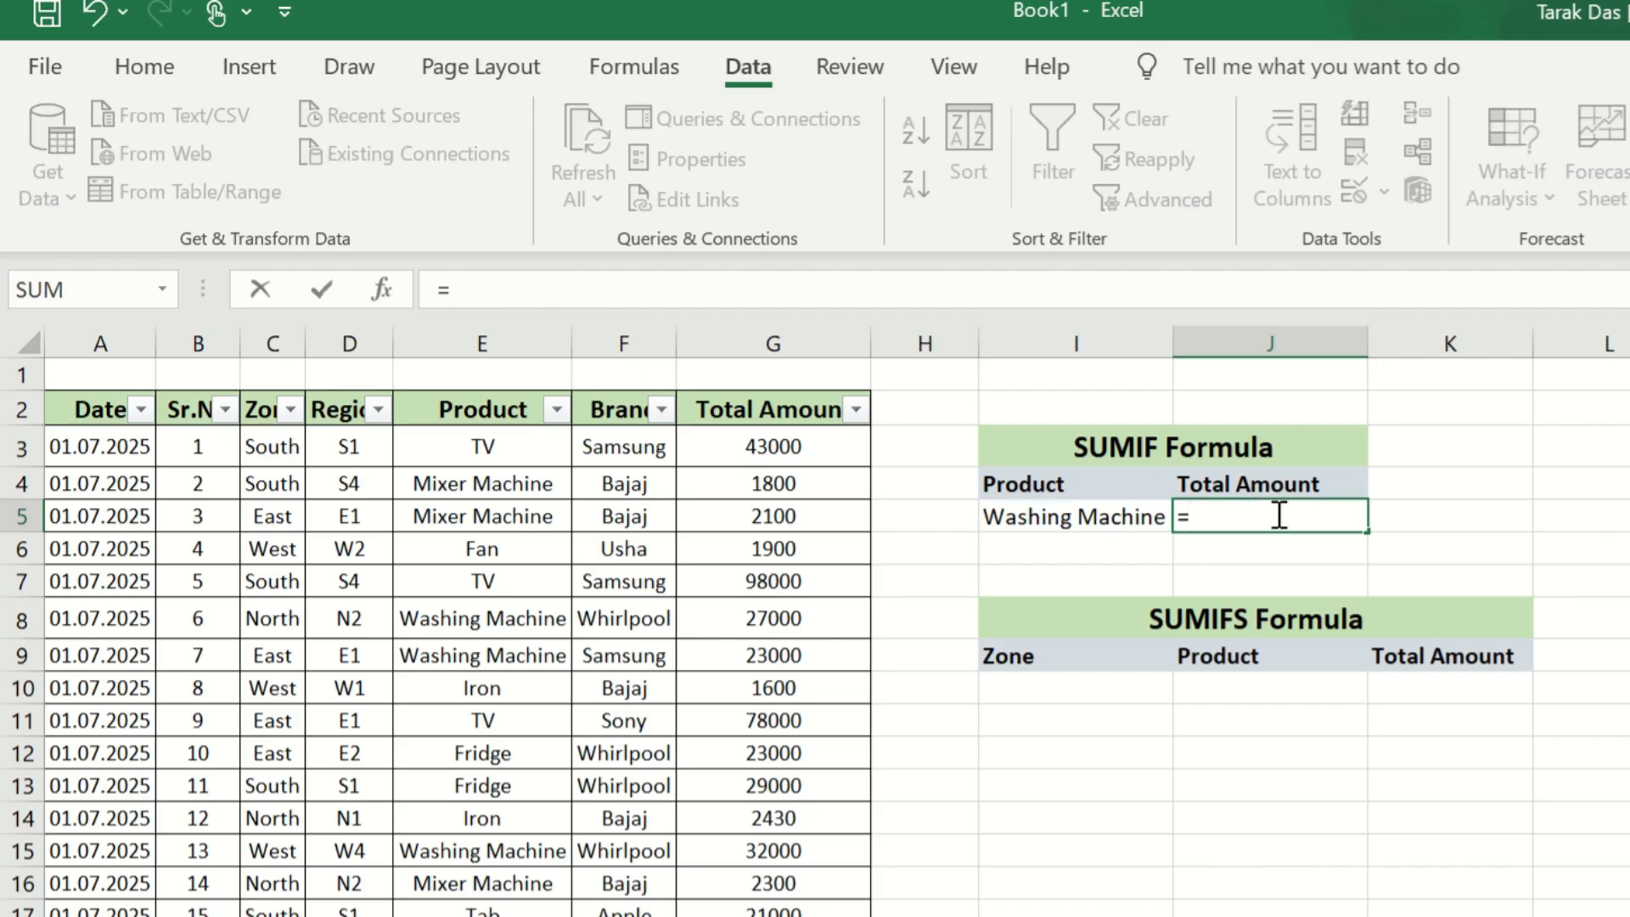
{"action": "type", "text": "sum"}
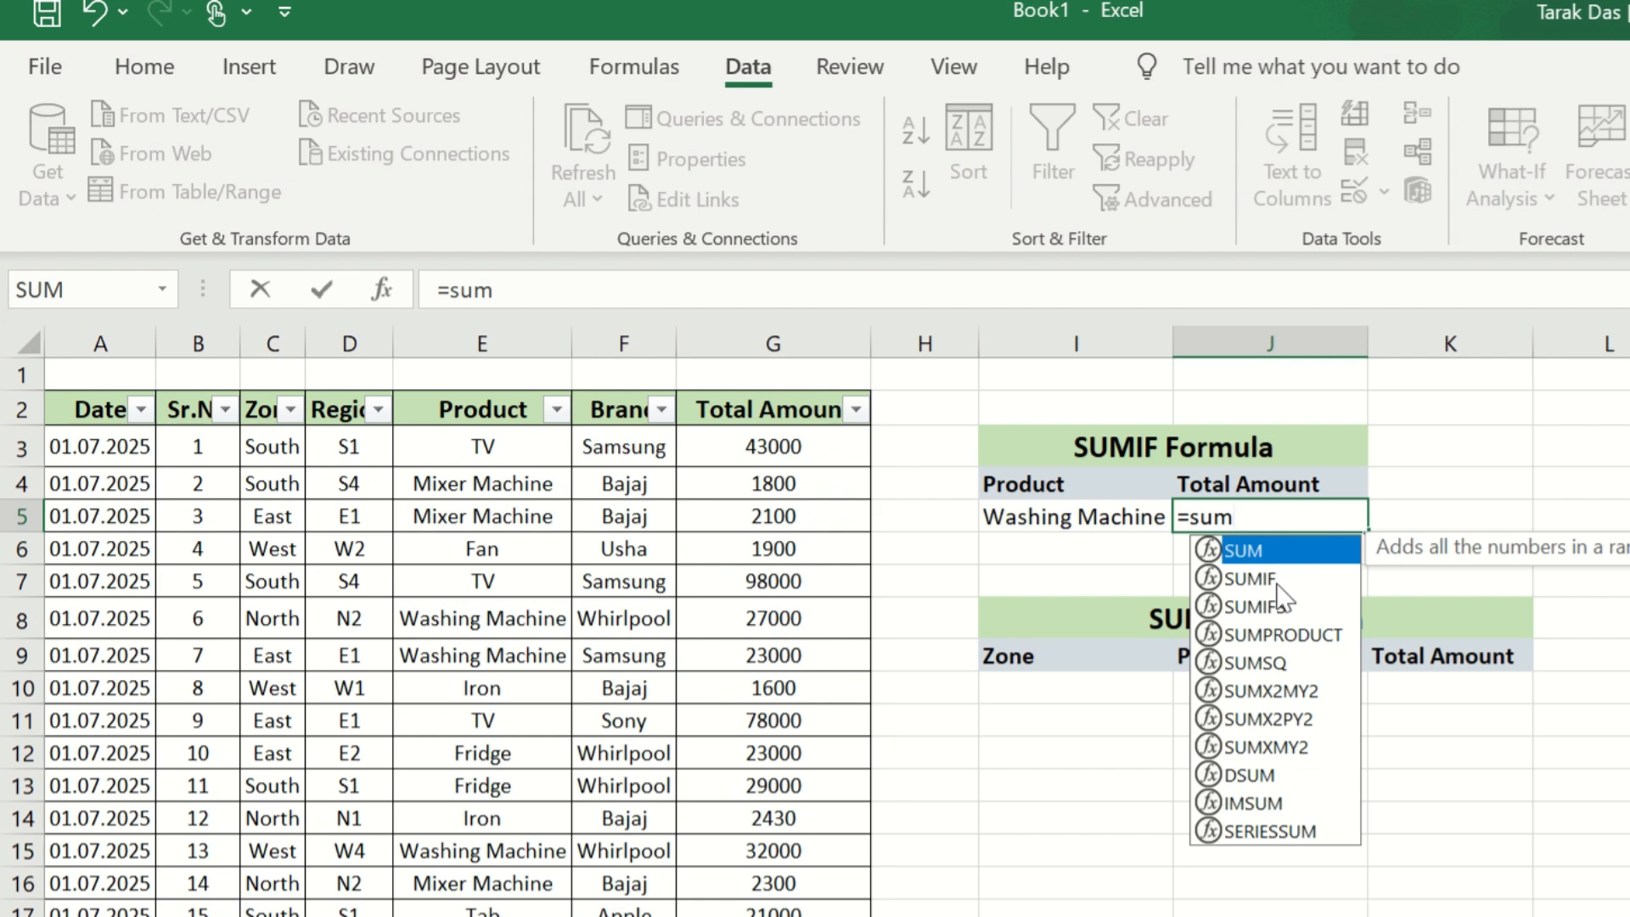
{"action": "double_click", "coordinate": [1271, 581]}
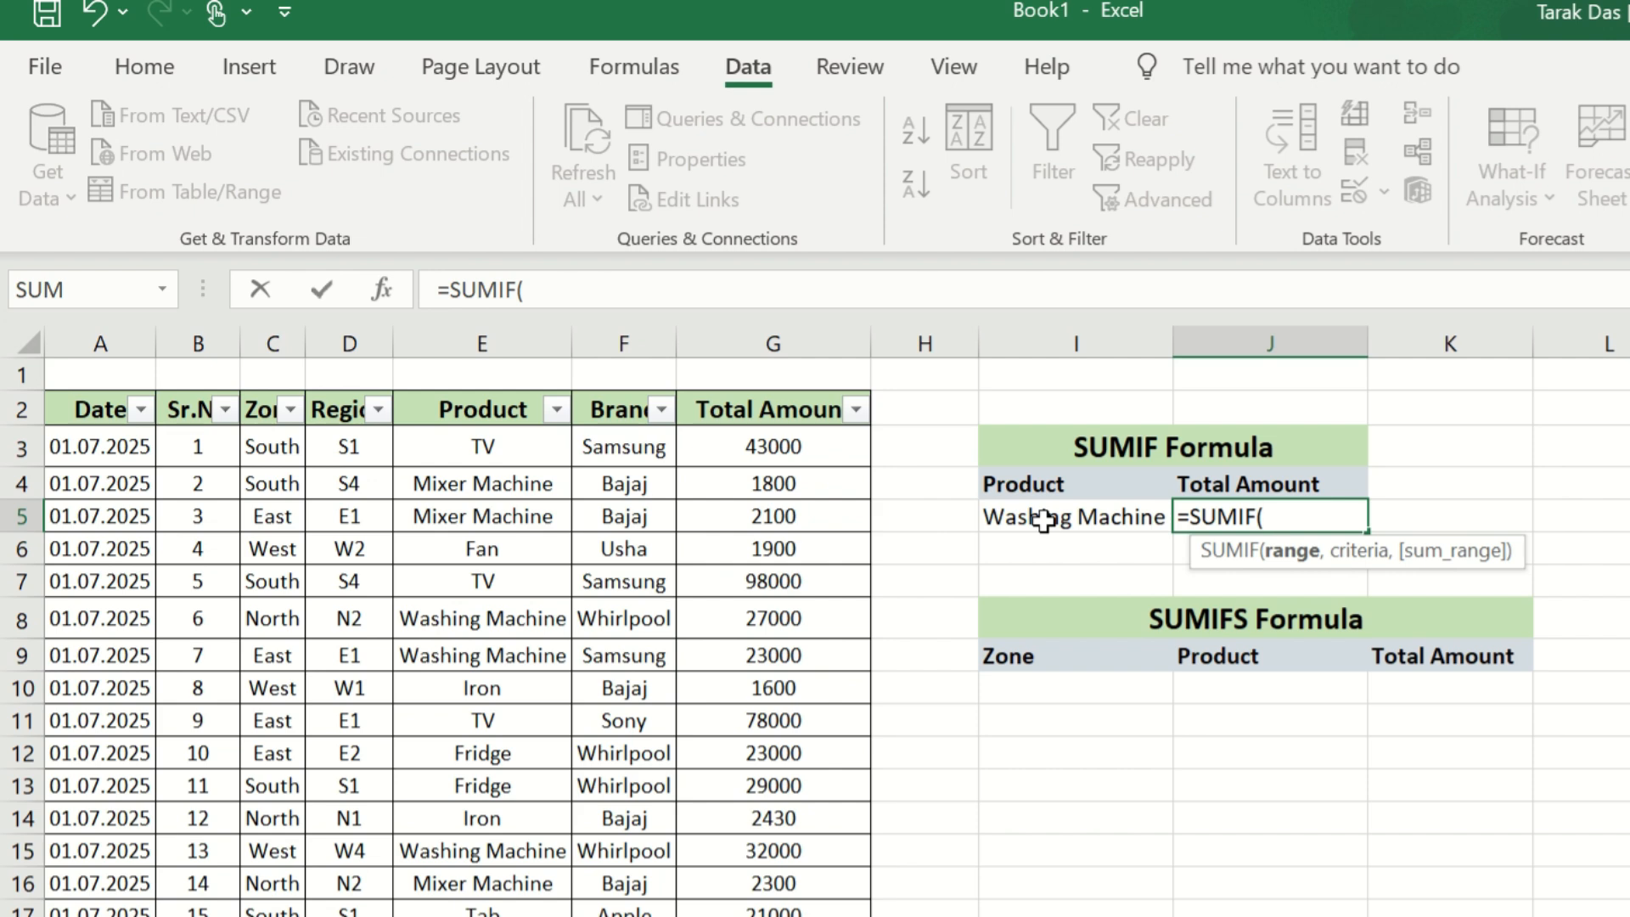
{"action": "left_click", "coordinate": [488, 447]}
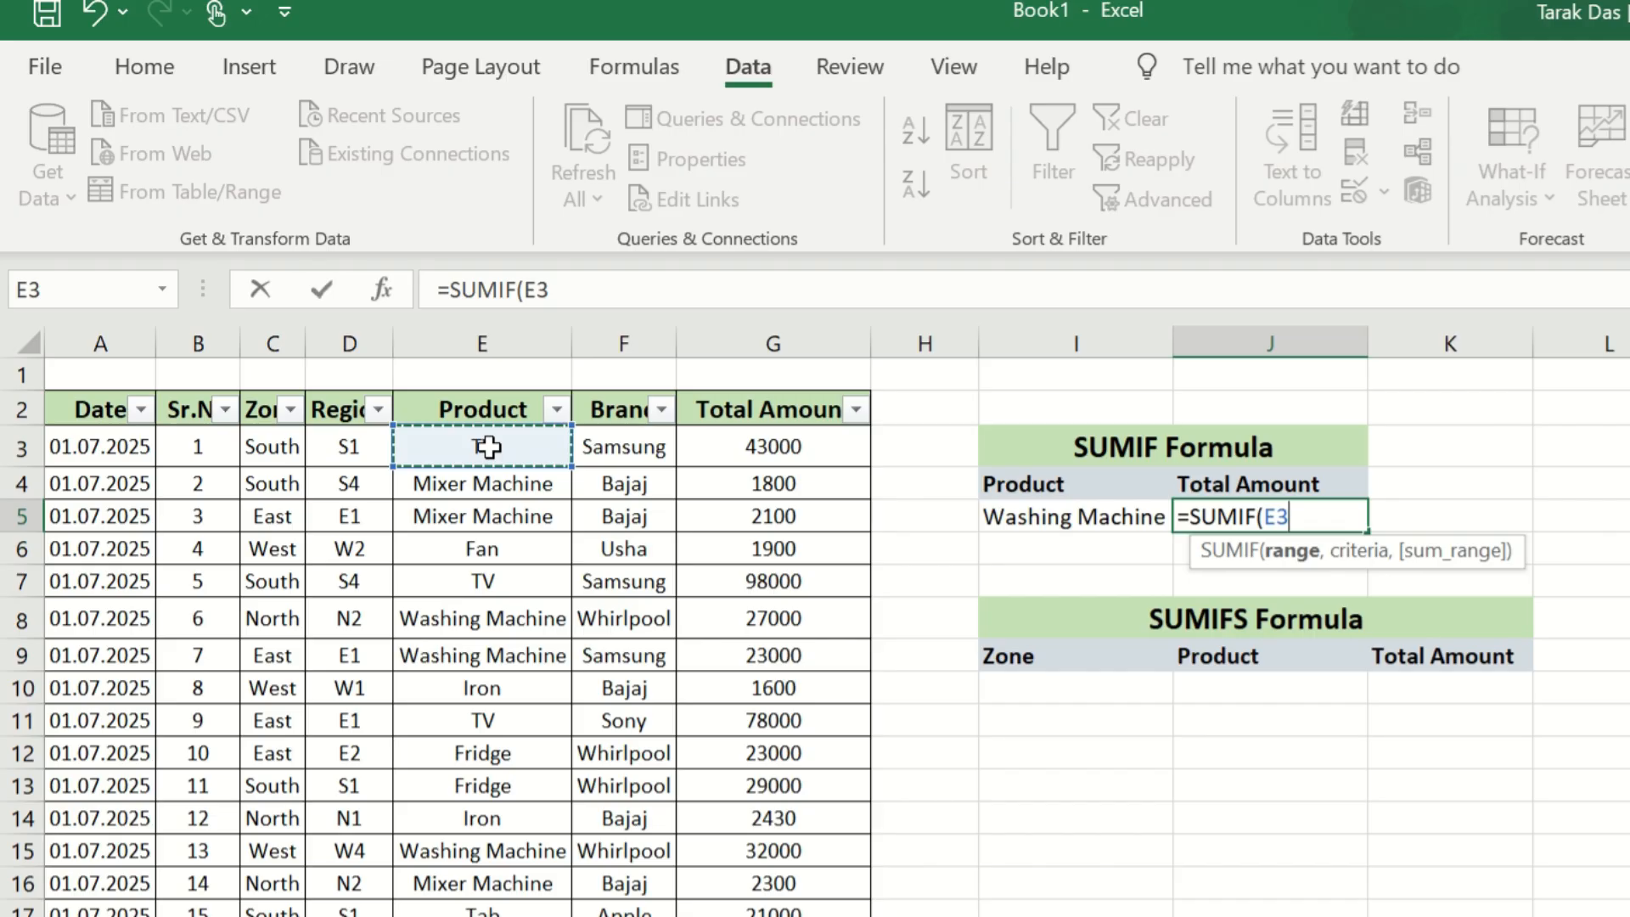
{"action": "key", "text": "ctrl+shift+Down"}
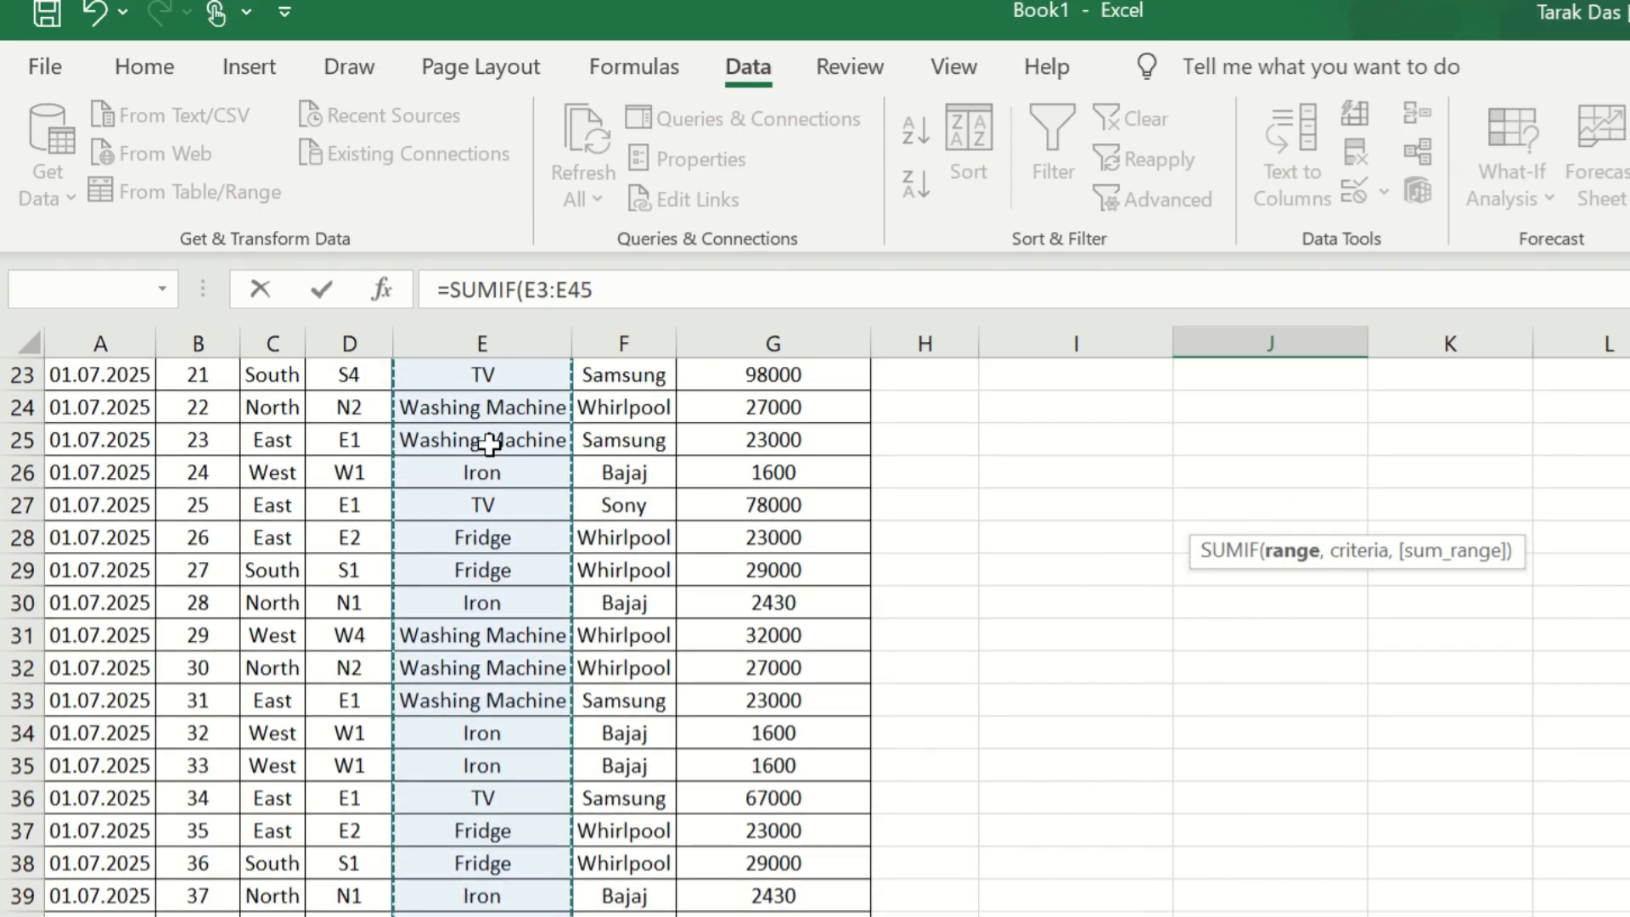
{"action": "scroll", "coordinate": [1139, 626], "scroll_direction": "up", "scroll_amount": 7}
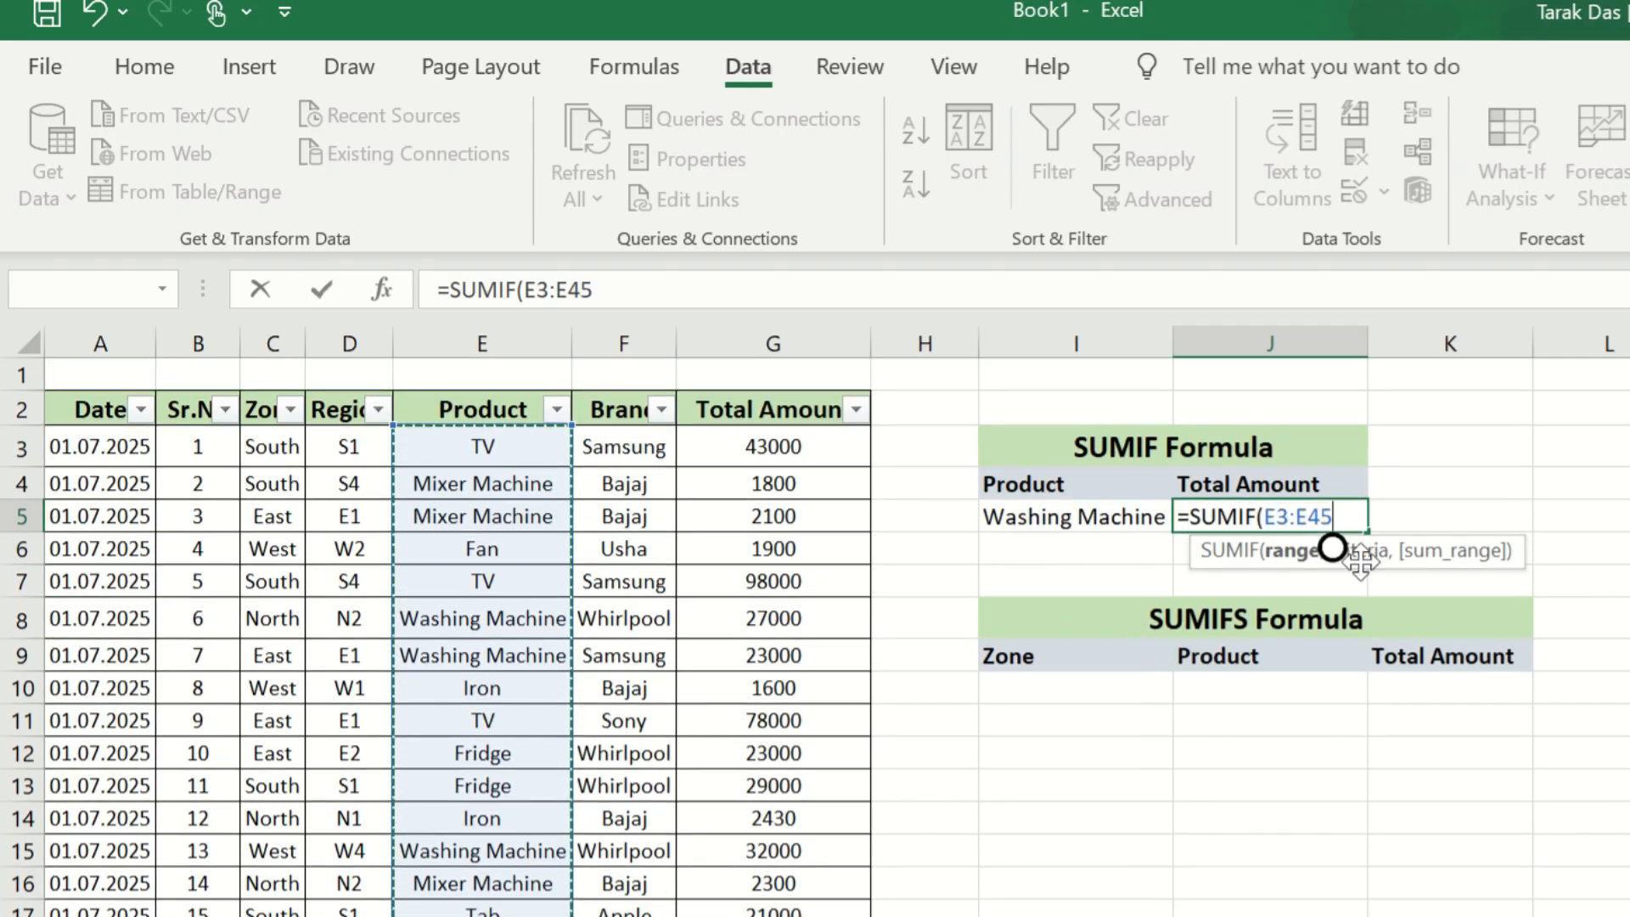
{"action": "type", "text": ","}
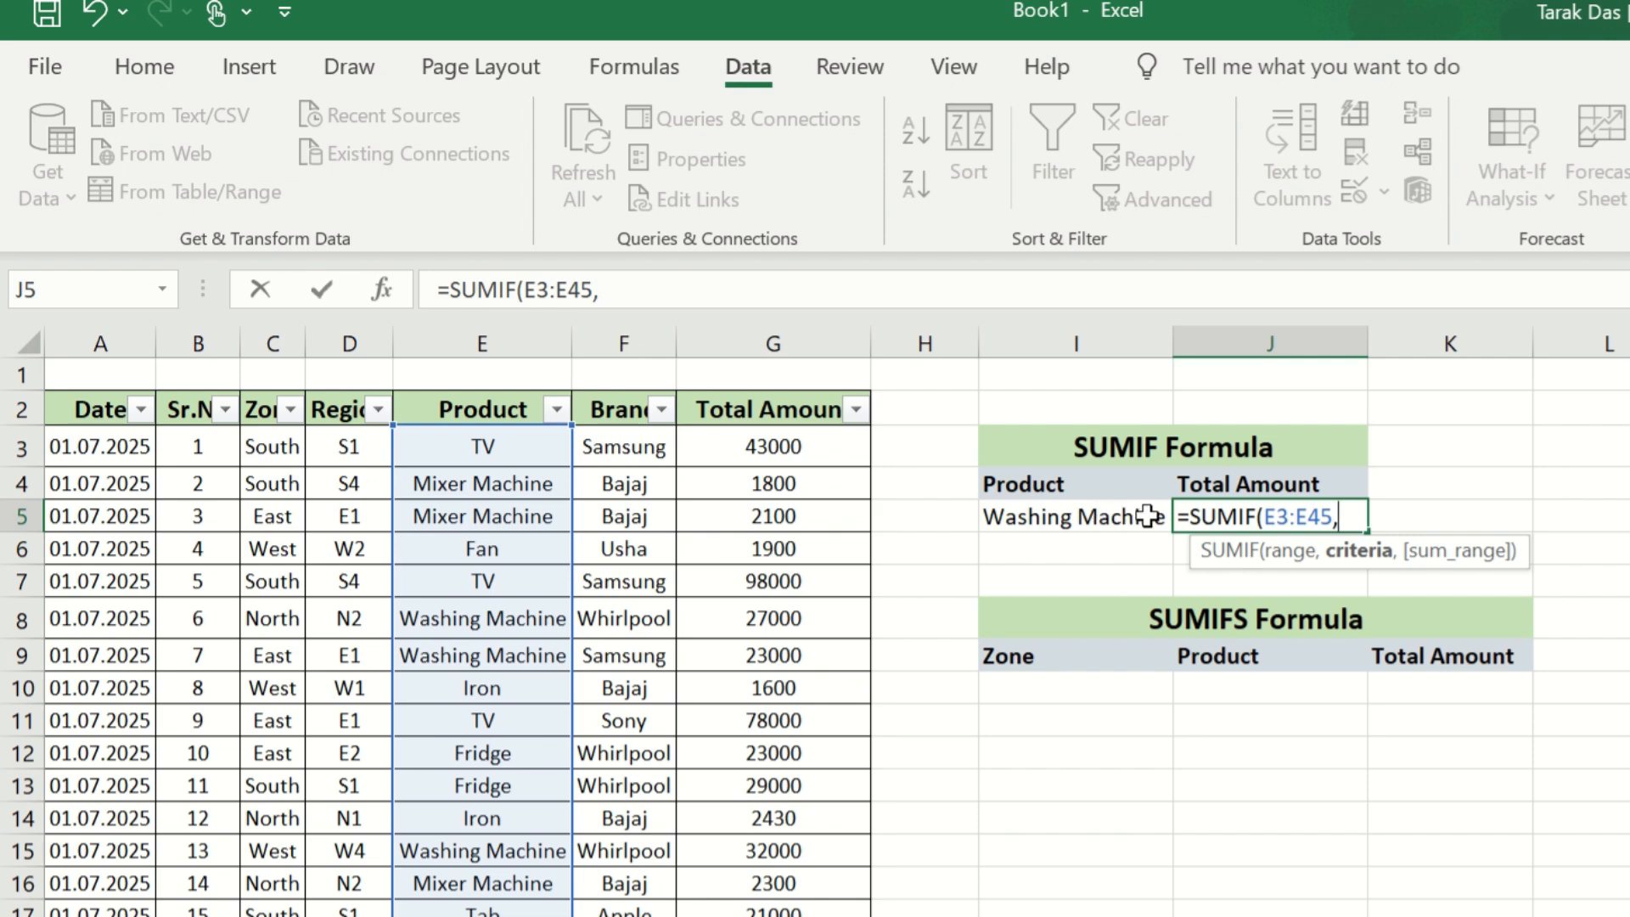
Step: Complete the SUMIF formula in J5 with I5 as the criteria and G3:G45 as the sum range
{"action": "left_click", "coordinate": [1110, 520]}
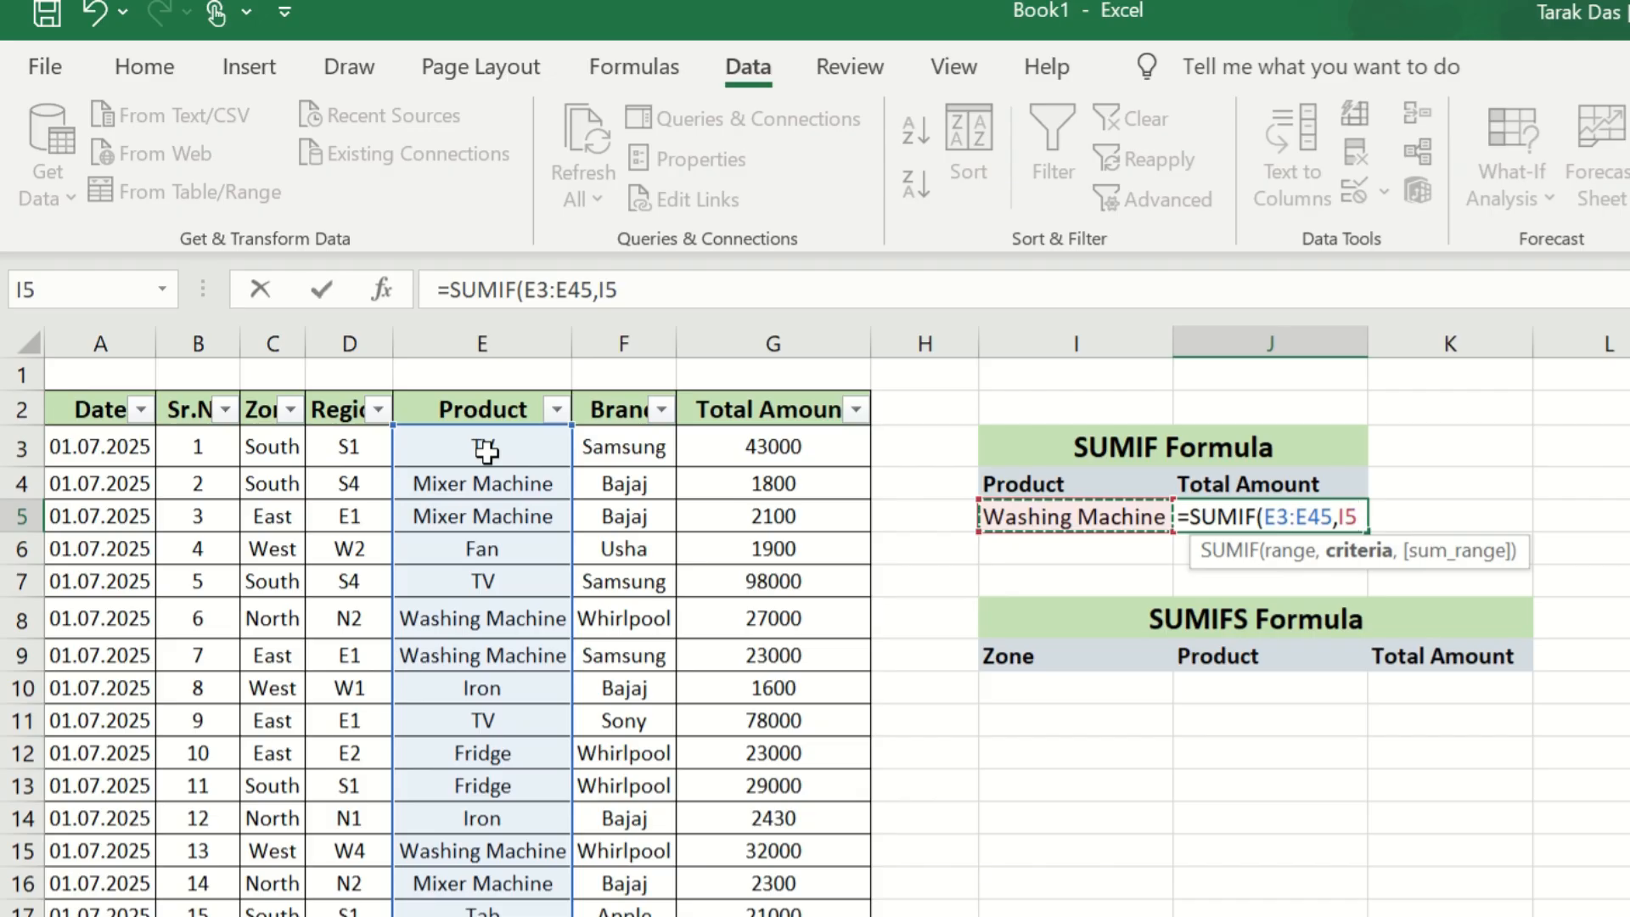
{"action": "type", "text": ","}
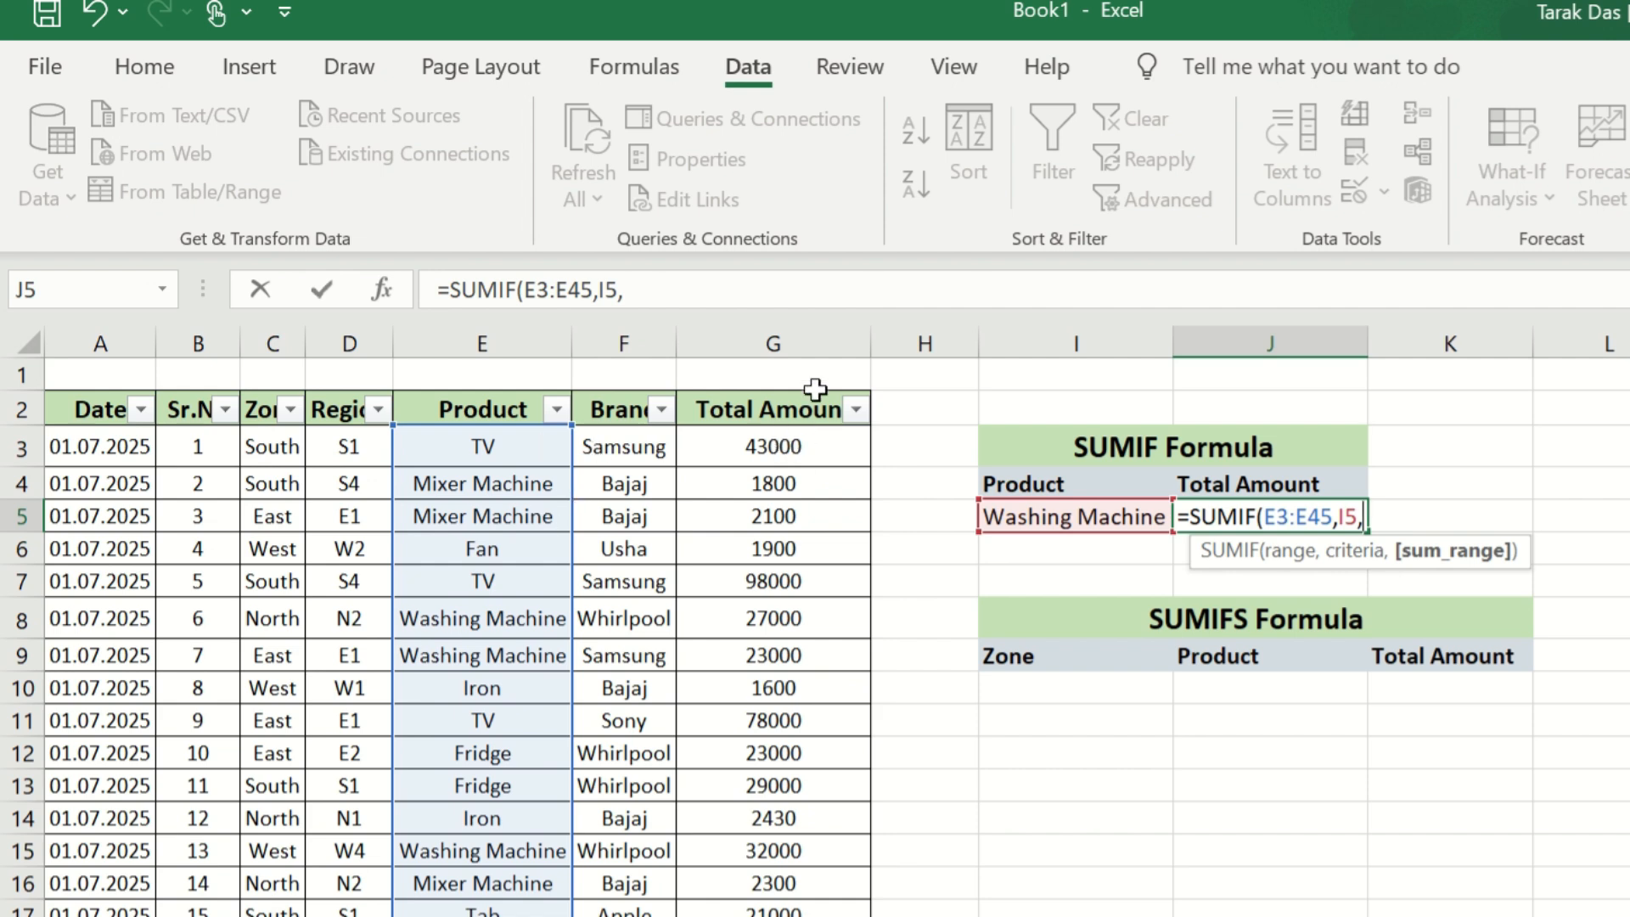
{"action": "left_click", "coordinate": [782, 446]}
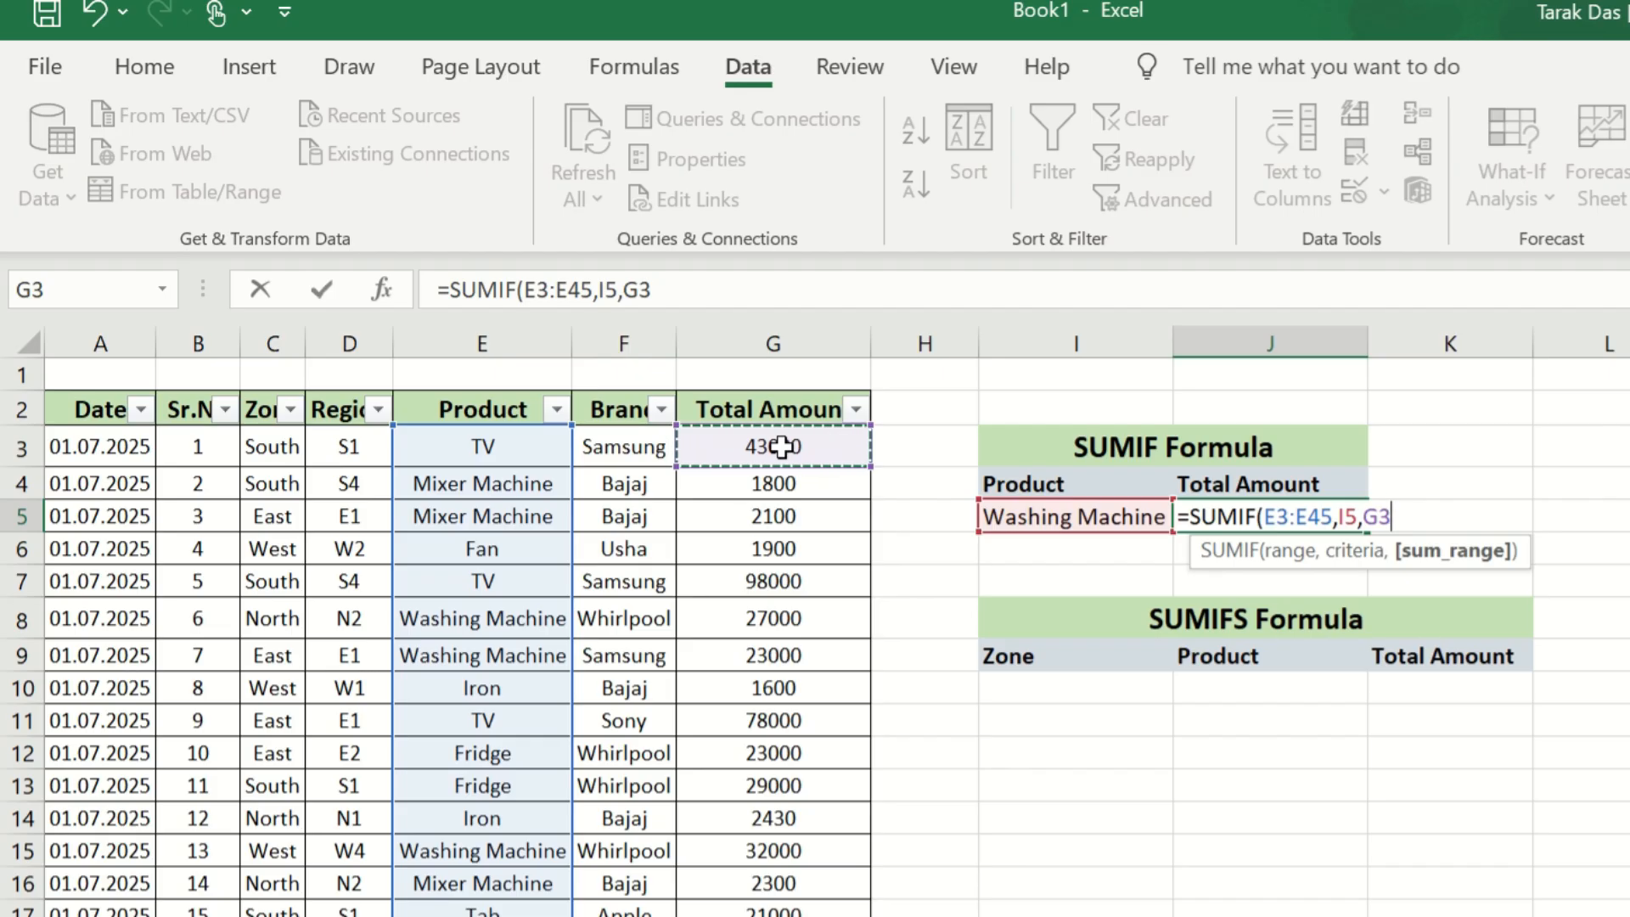
{"action": "key", "text": "ctrl+shift+Down"}
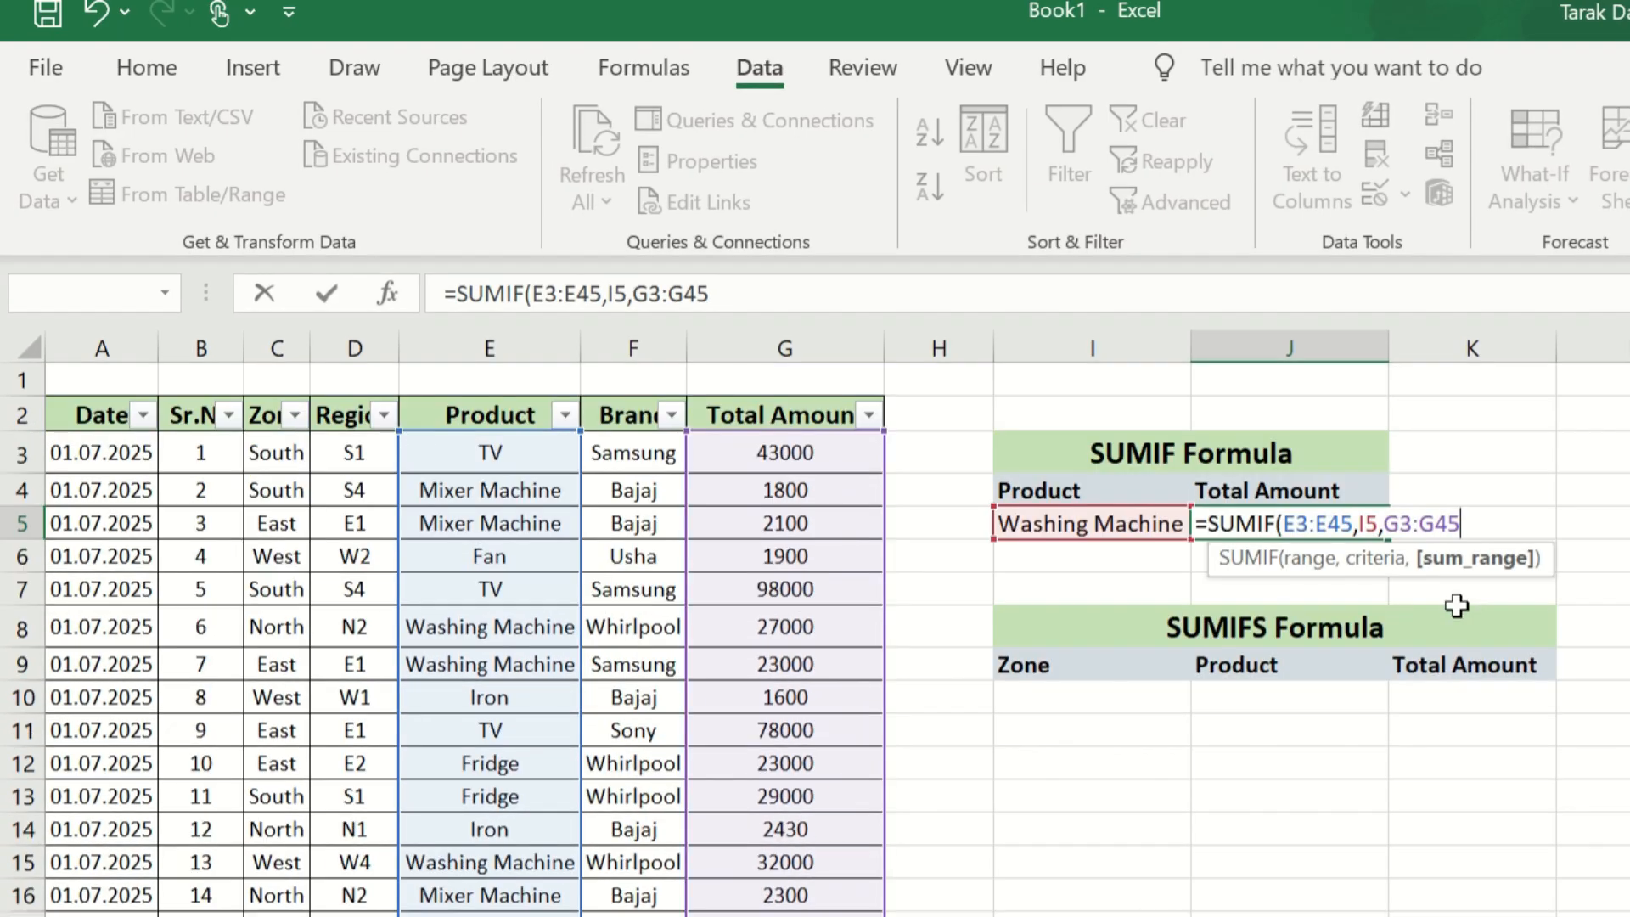
{"action": "type", "text": ")"}
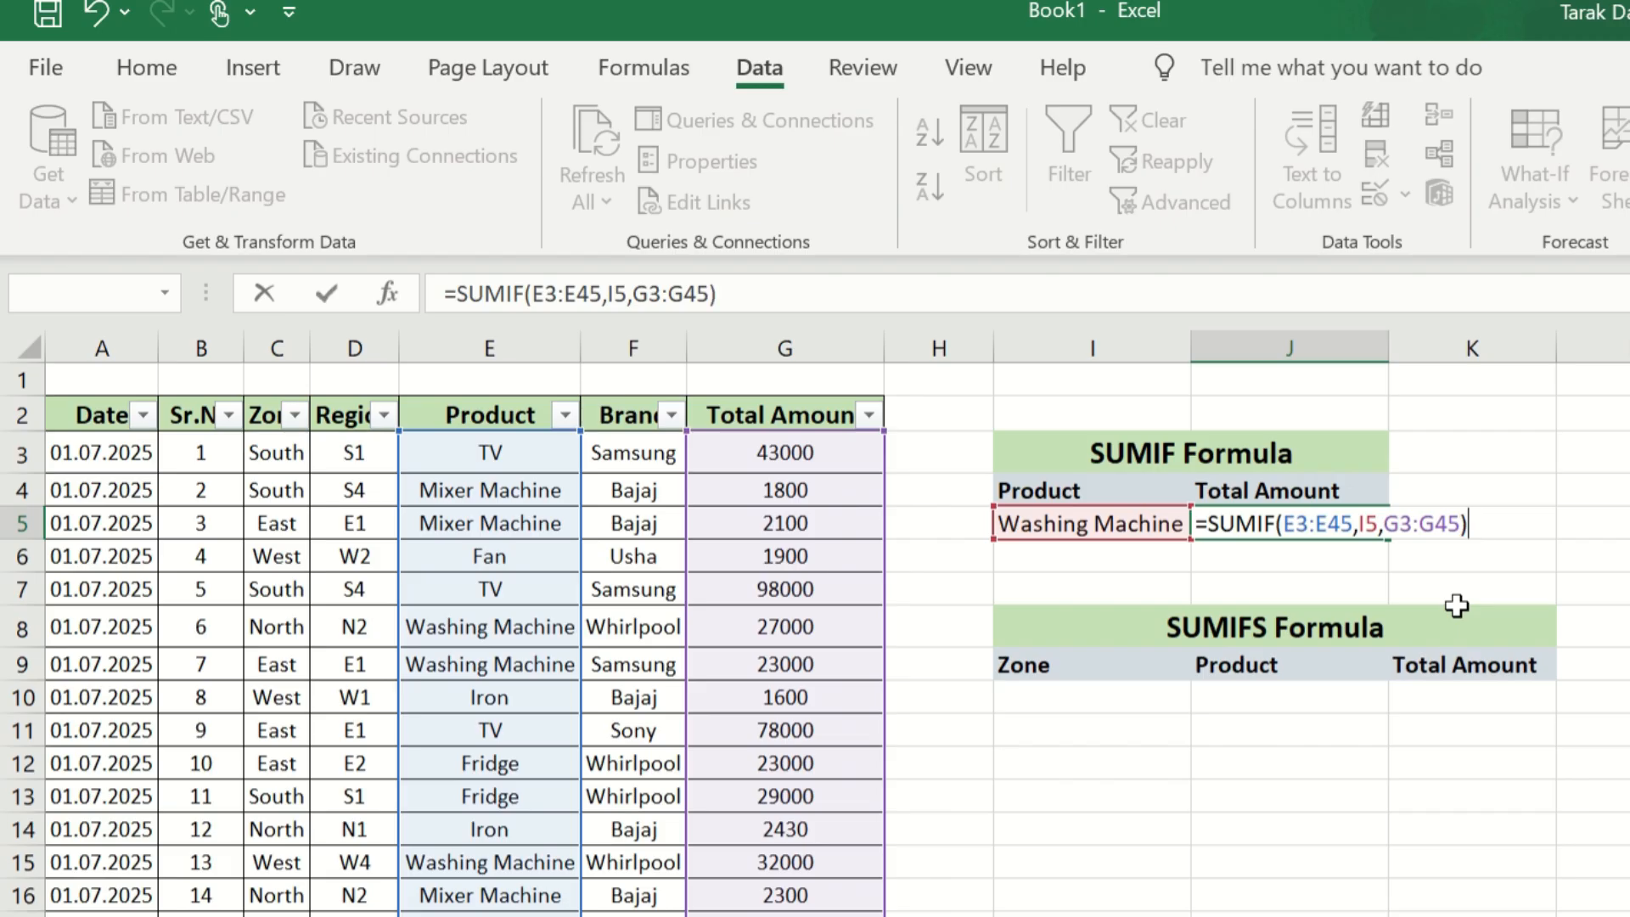
{"action": "key", "text": "Return"}
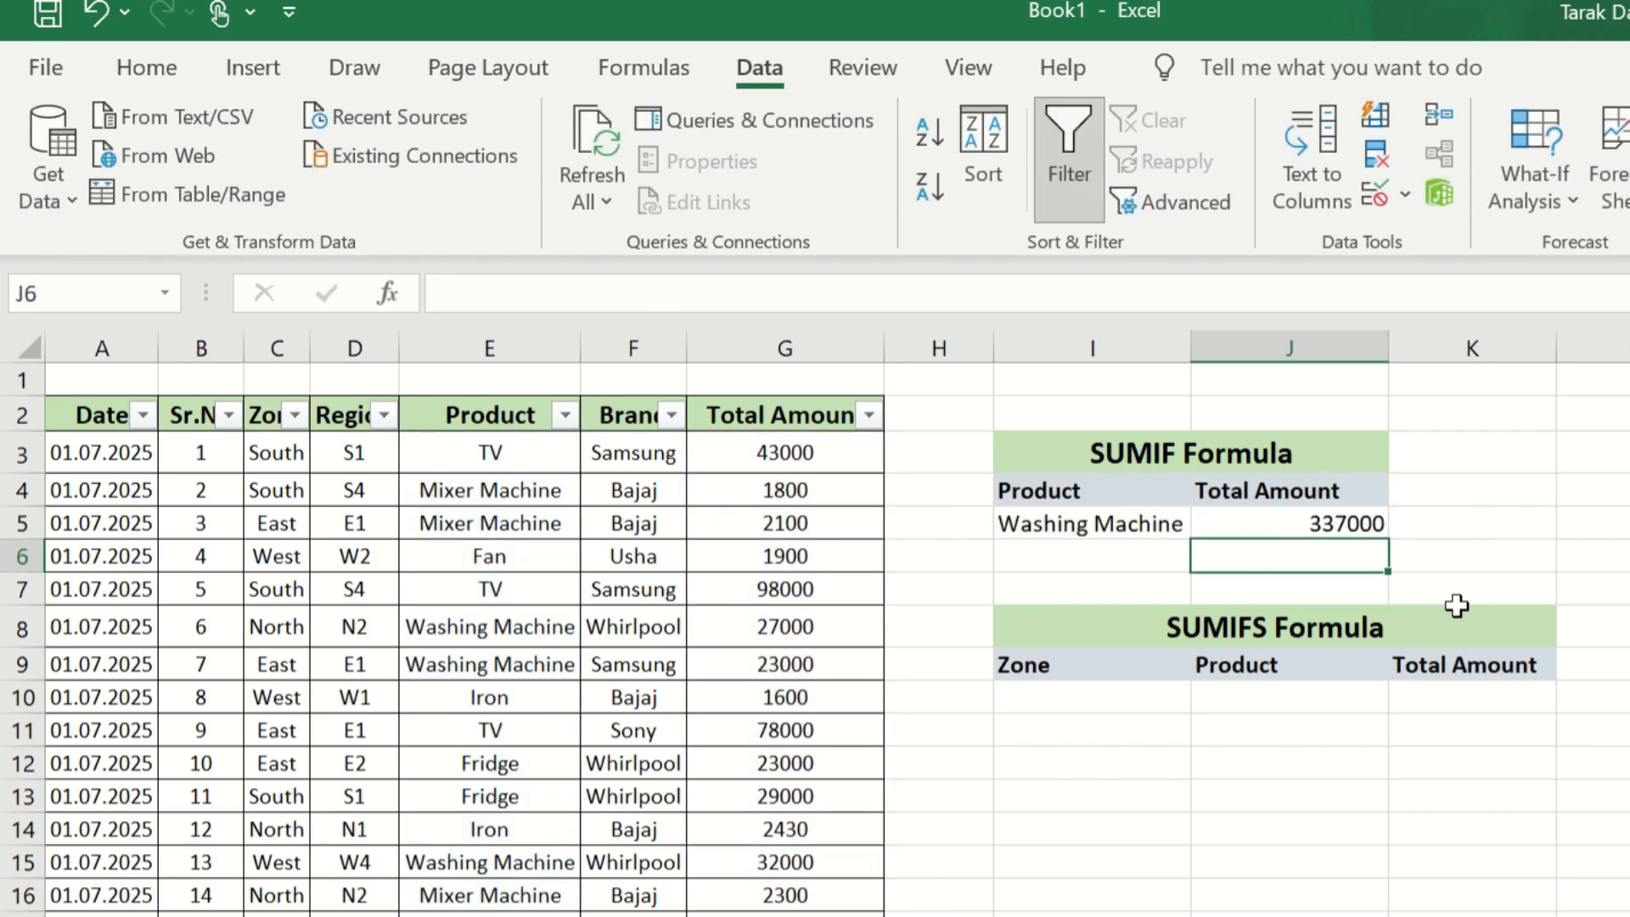
Step: Switch the product in I5 to Iron and check the SUMIF total in J5
{"action": "left_click", "coordinate": [1303, 523]}
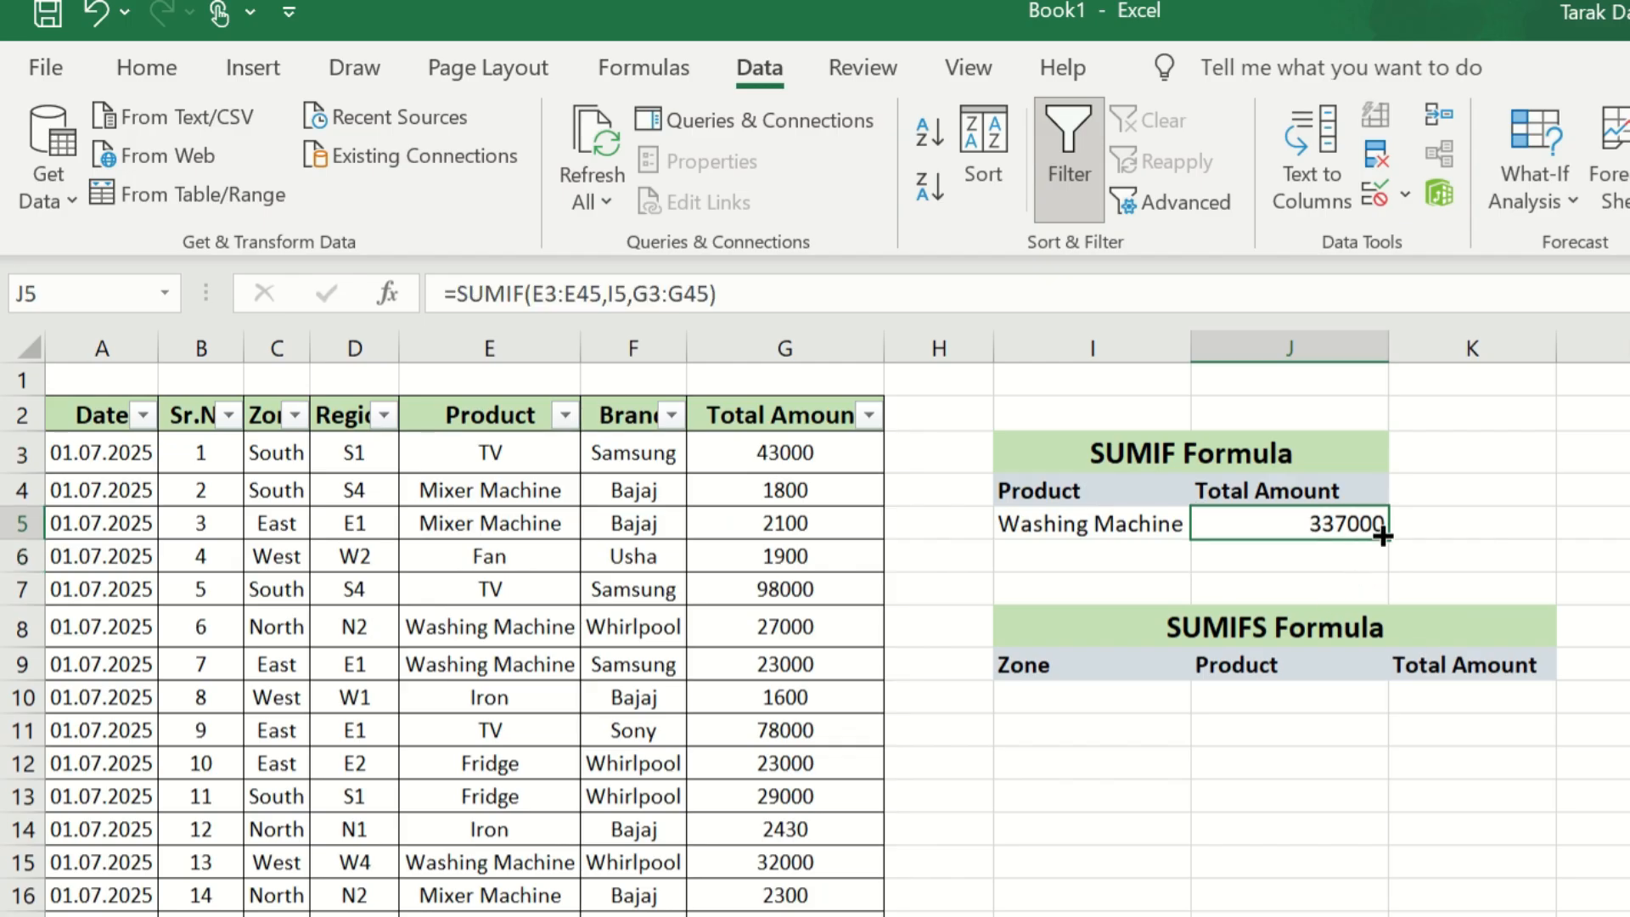
{"action": "left_click", "coordinate": [1169, 523]}
{"action": "left_click", "coordinate": [1205, 524]}
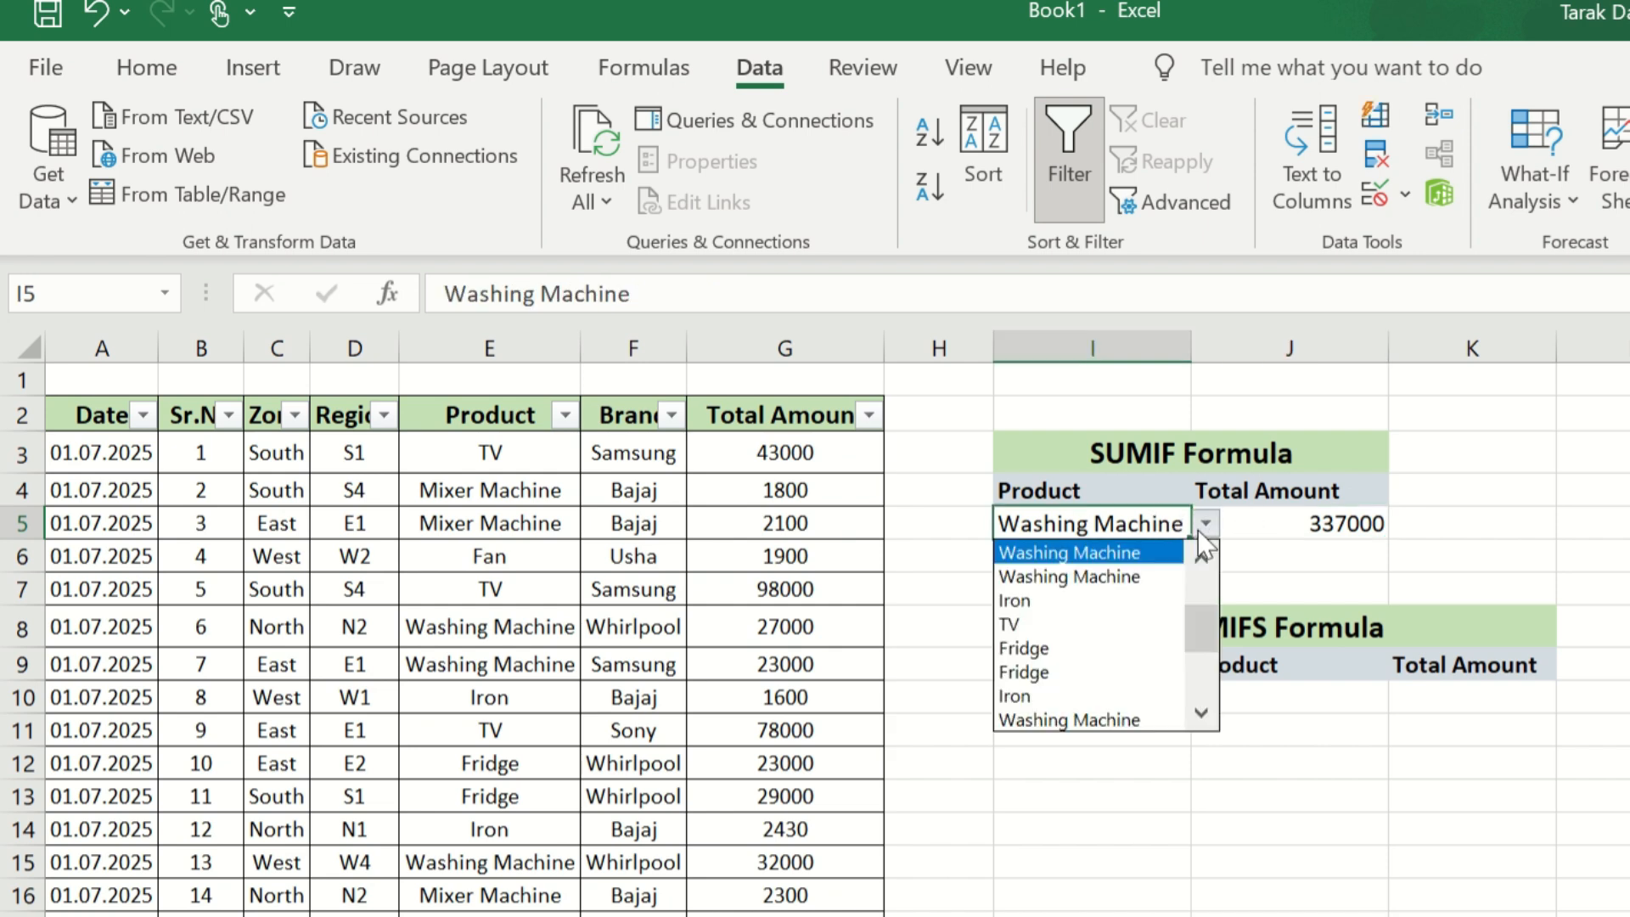
{"action": "left_click", "coordinate": [1090, 600]}
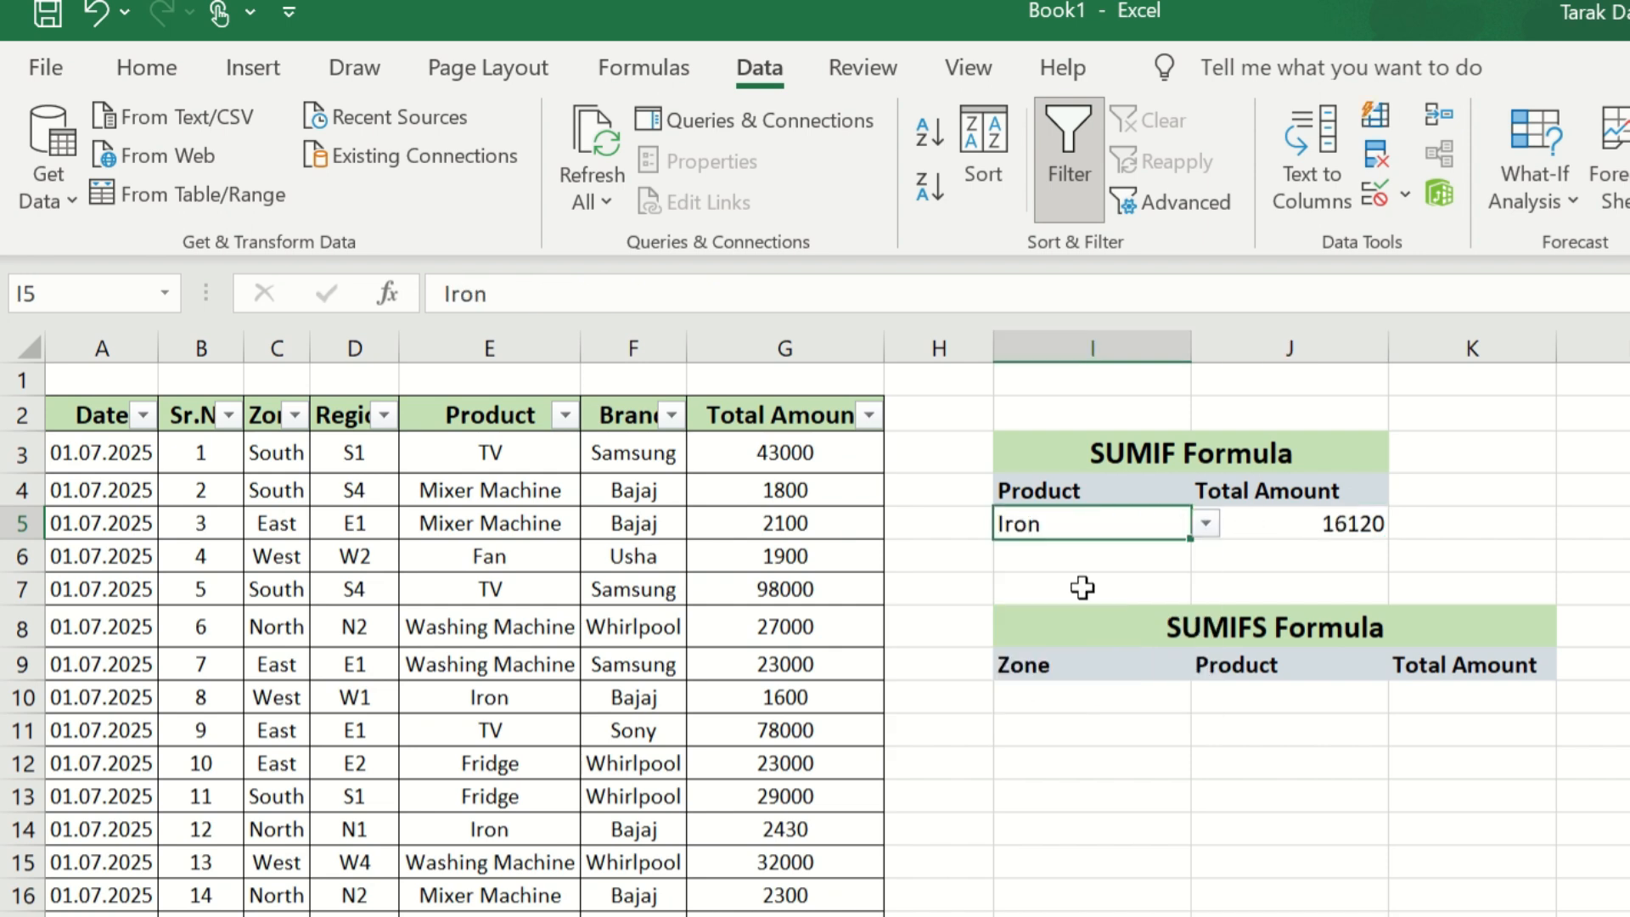
{"action": "left_click", "coordinate": [1357, 522]}
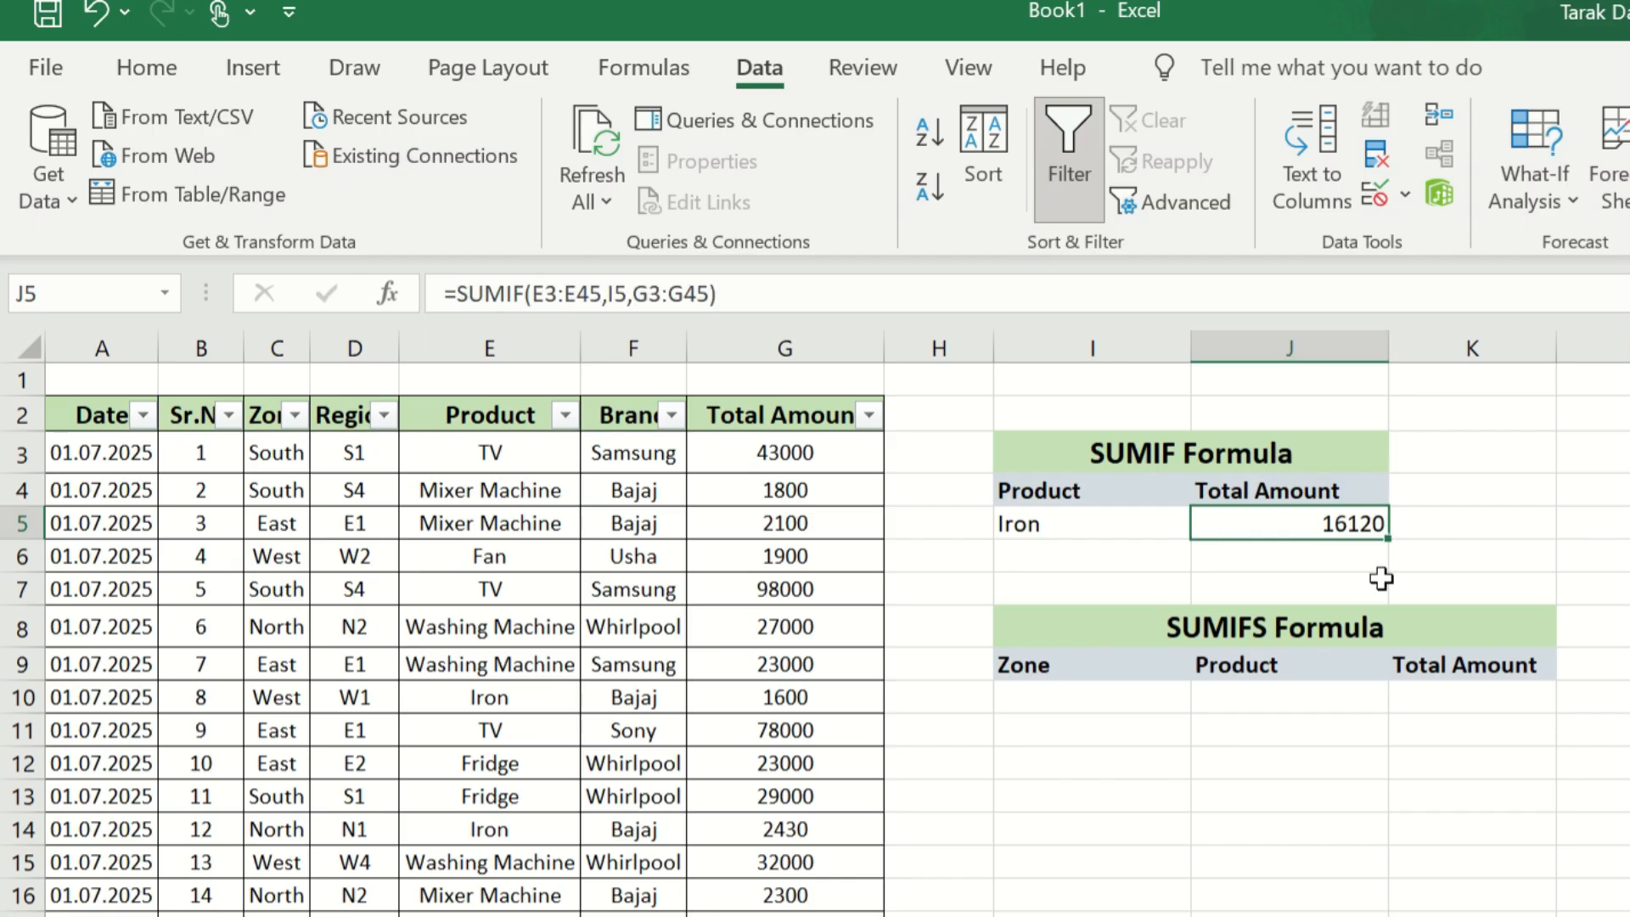
Step: Set the product in I5 of the SUMIF section to TV
{"action": "left_click", "coordinate": [1136, 526]}
{"action": "left_click", "coordinate": [1206, 524]}
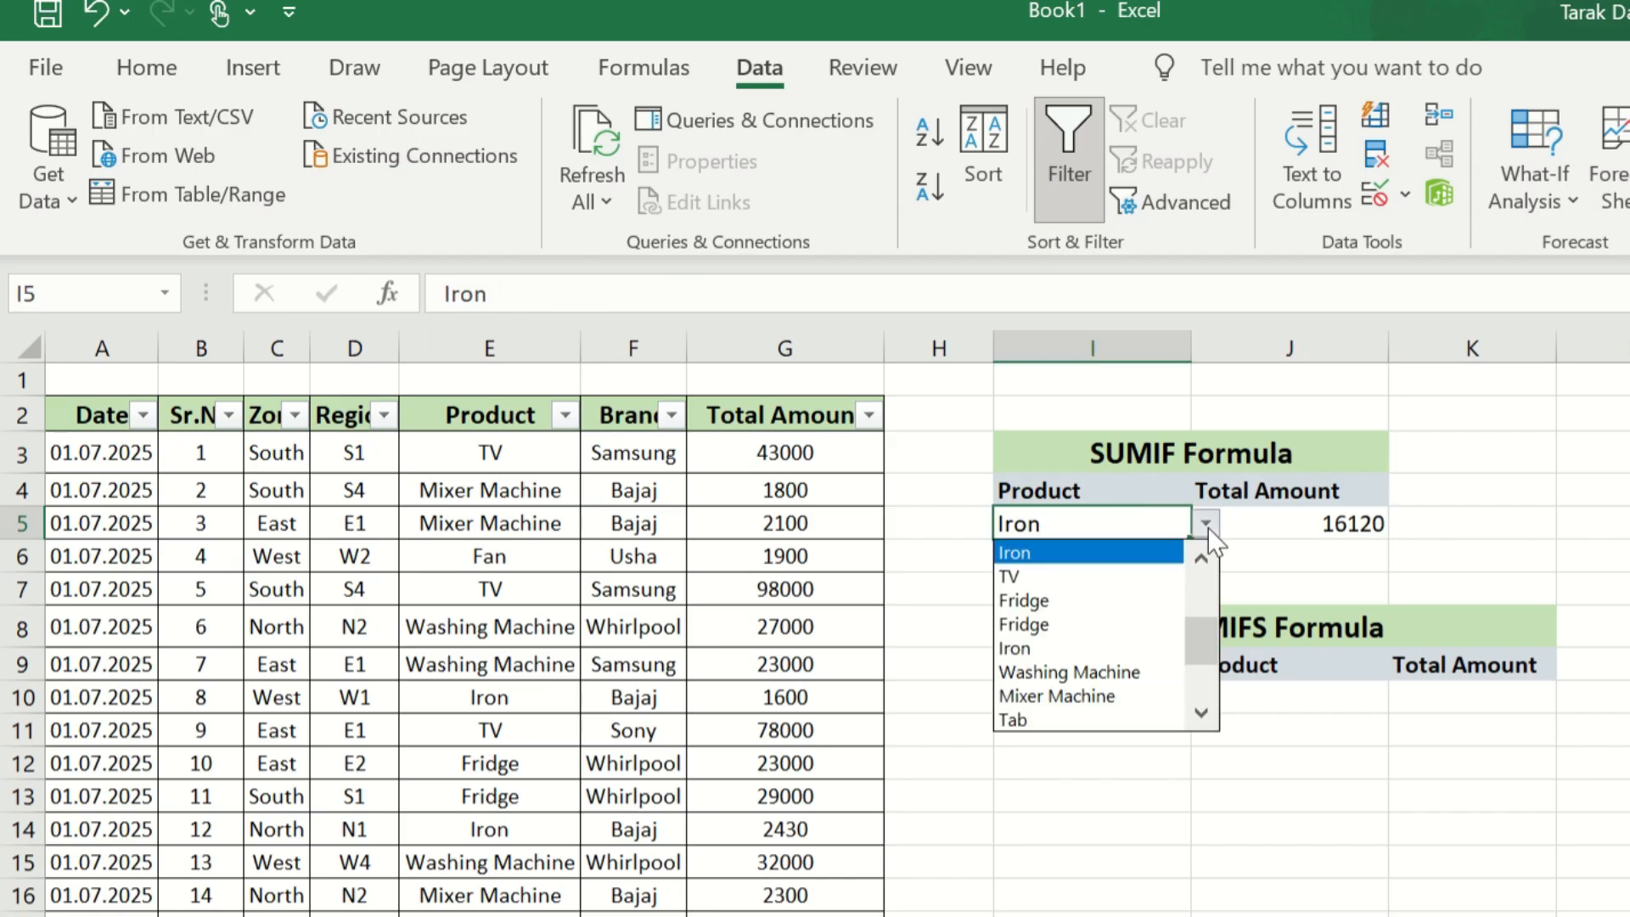
{"action": "left_click", "coordinate": [1093, 647]}
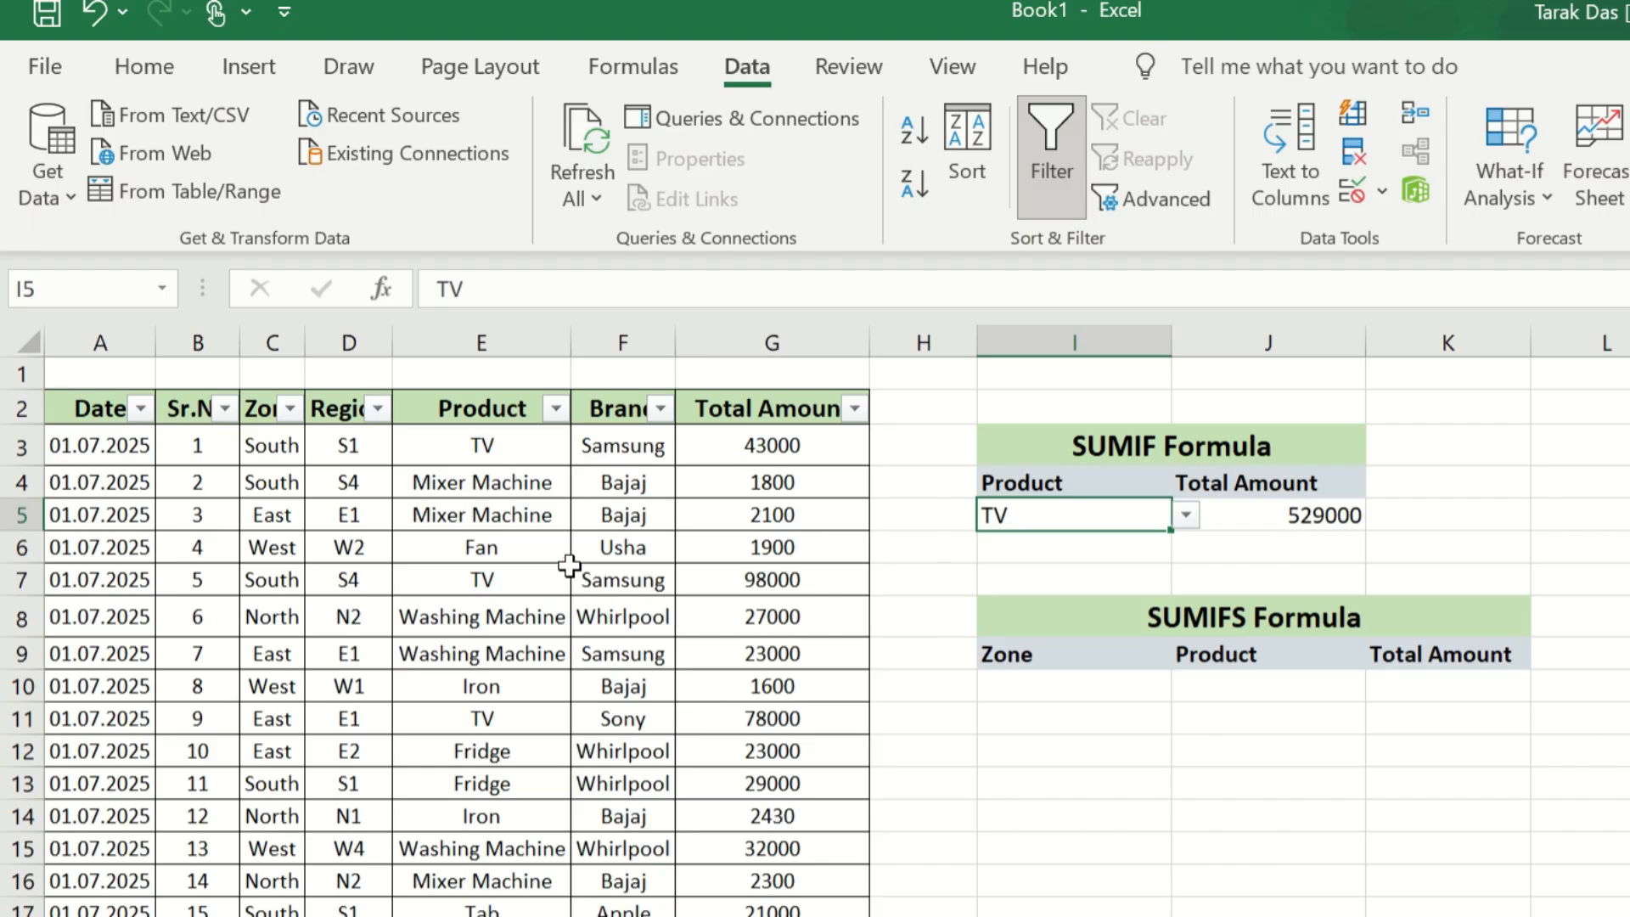
{"action": "left_click_drag", "start_coordinate": [134, 513], "coordinate": [410, 862]}
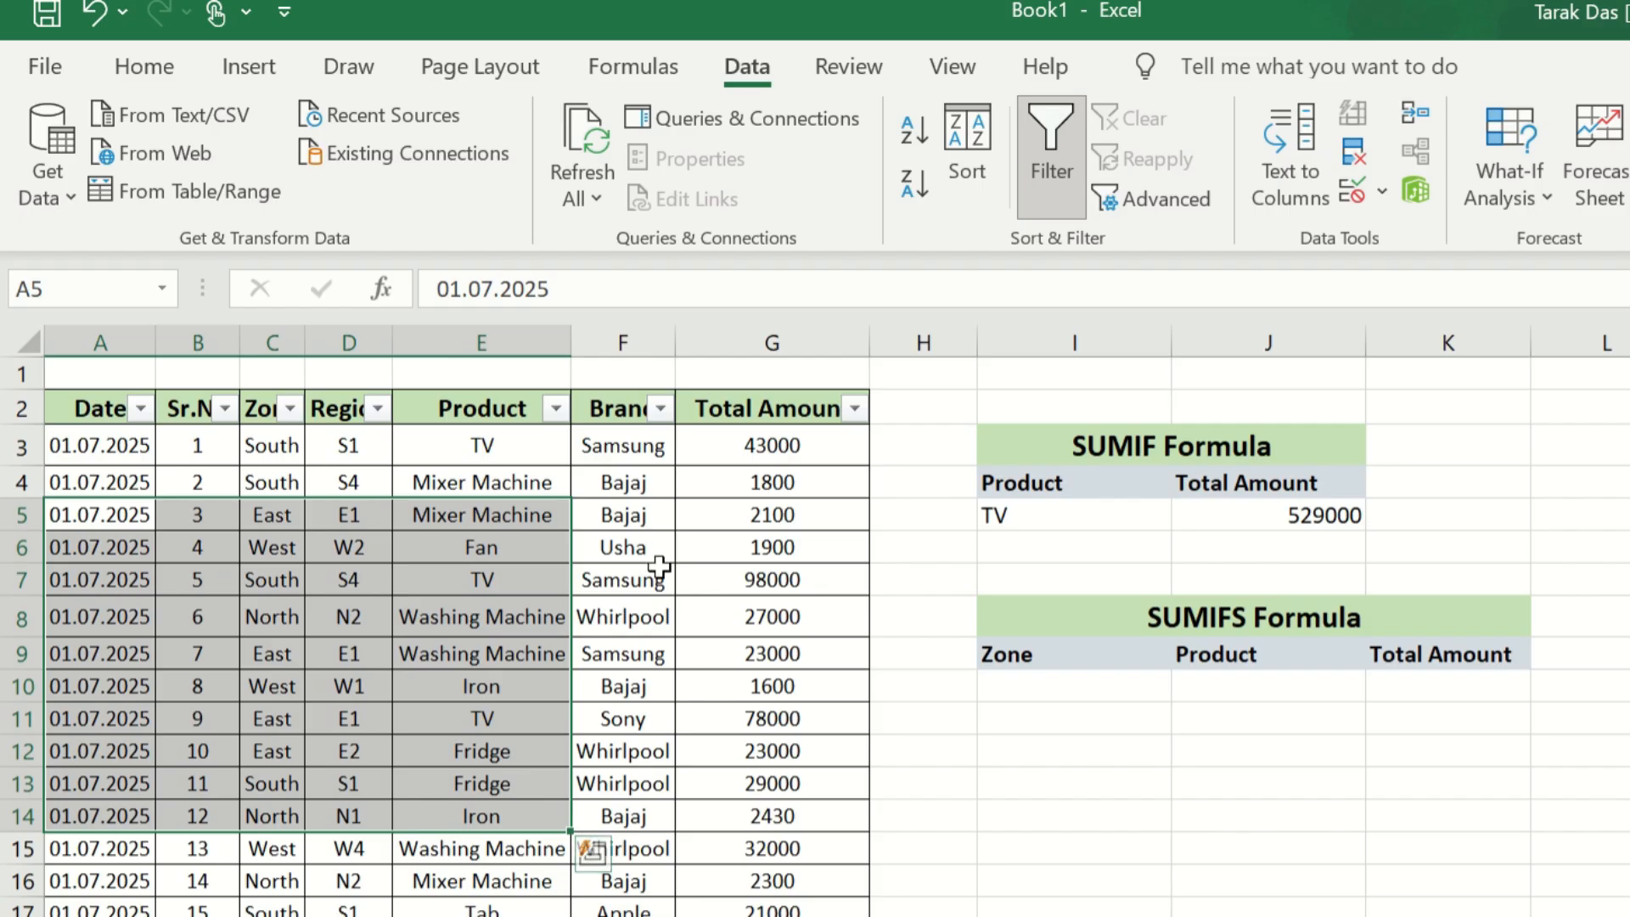
Step: Filter the Product column of the sales table to show only TV rows
{"action": "left_click", "coordinate": [623, 580]}
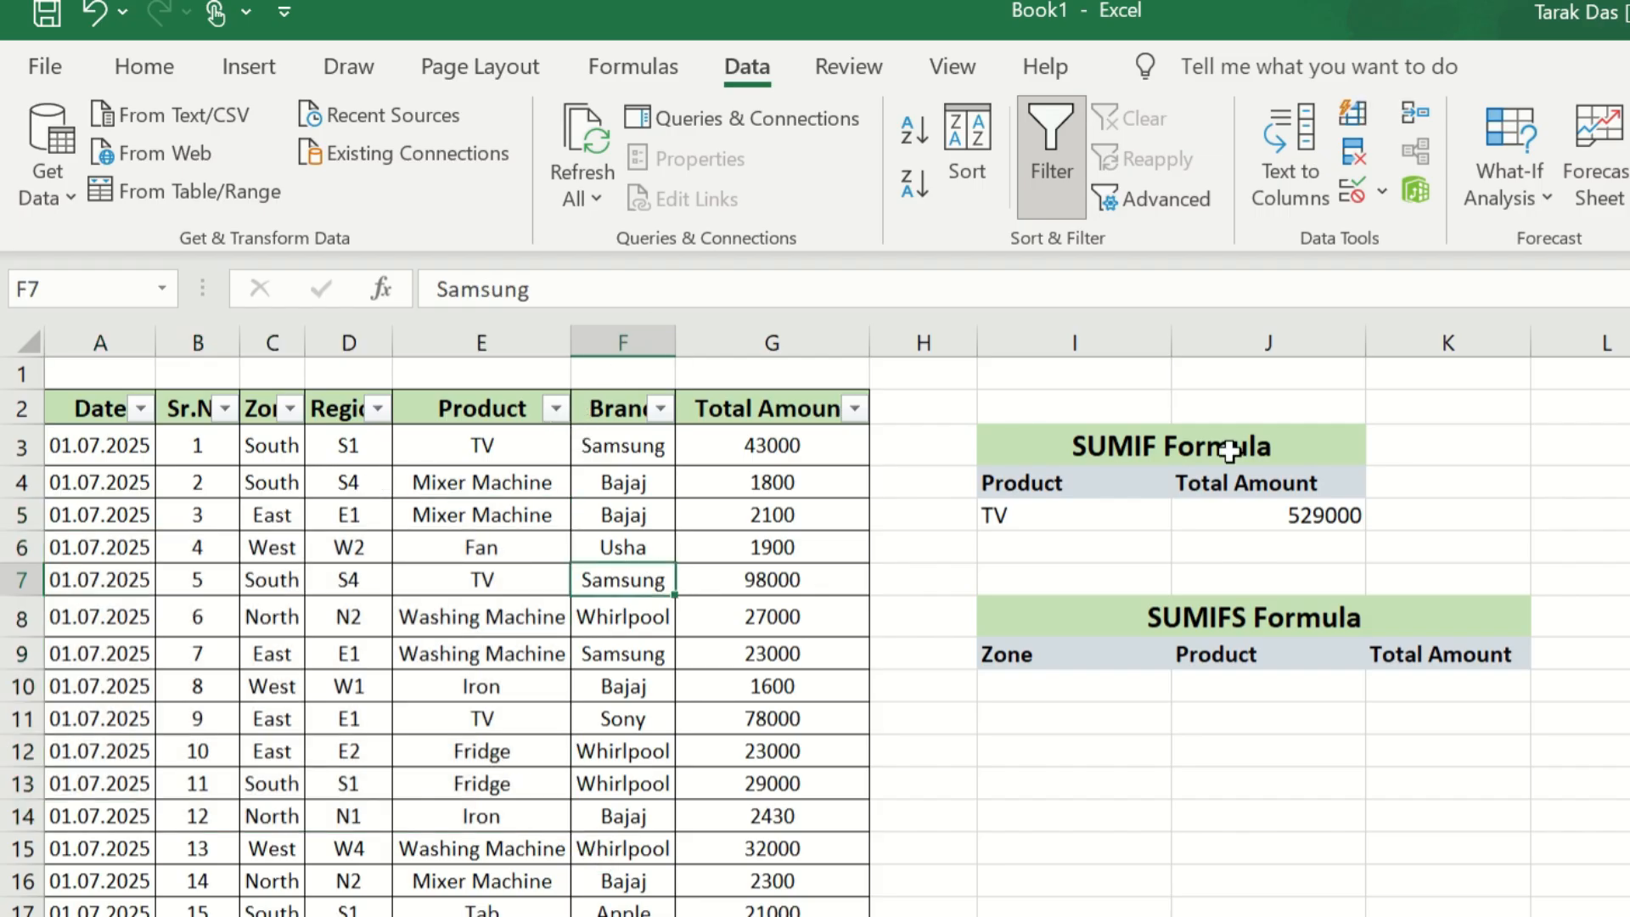
{"action": "left_click", "coordinate": [1304, 516]}
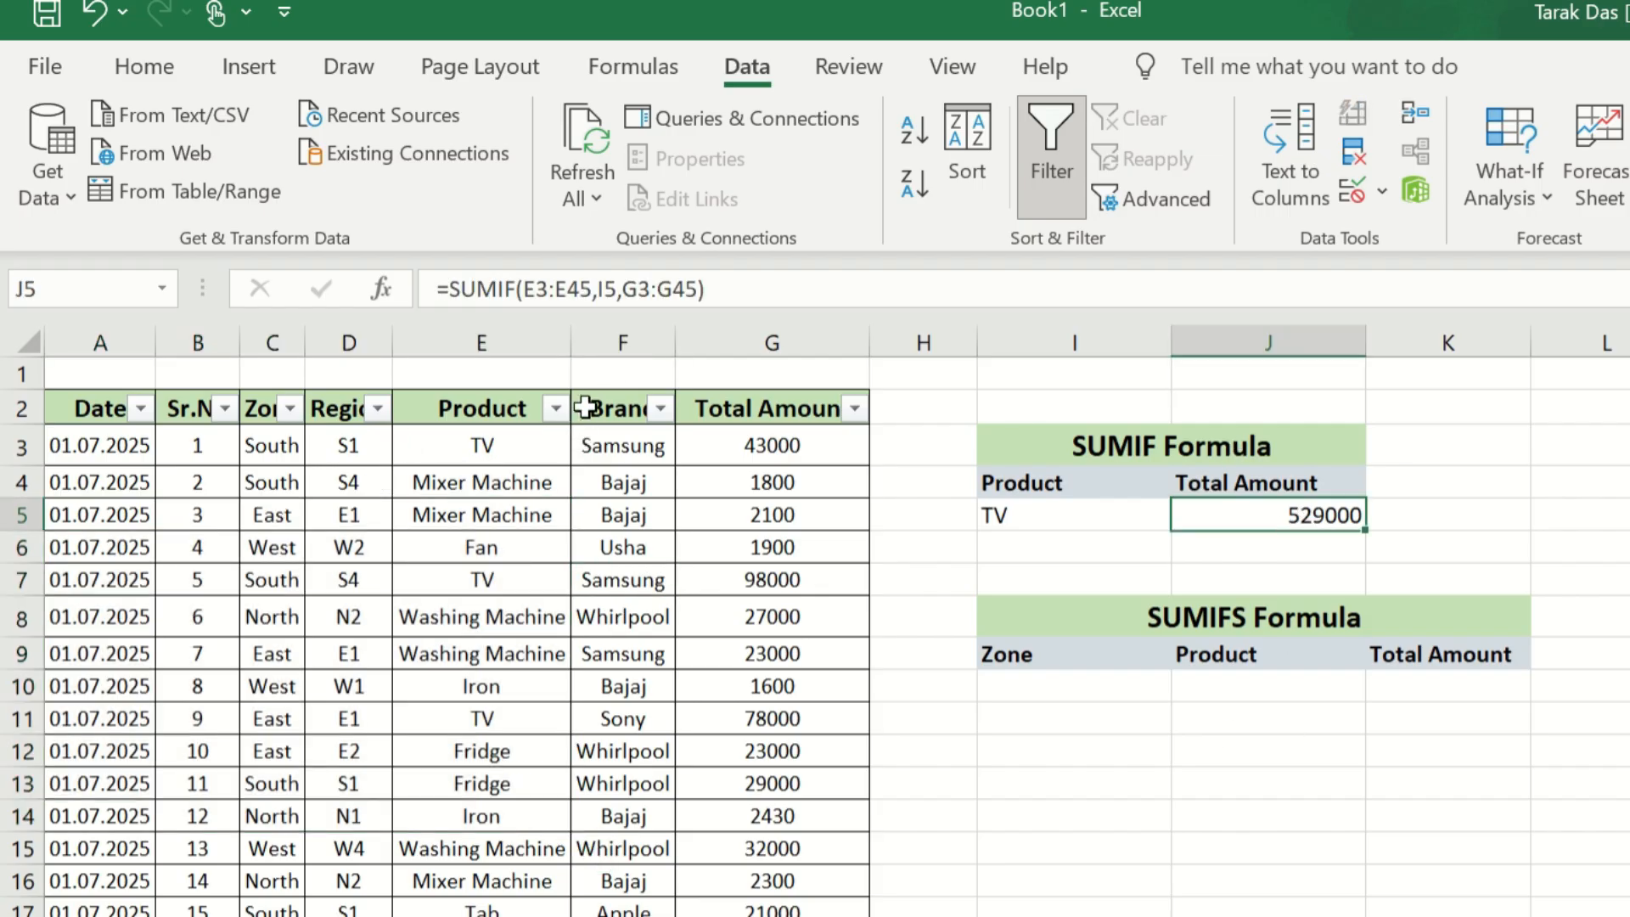
{"action": "left_click", "coordinate": [555, 408]}
{"action": "left_click", "coordinate": [280, 811]}
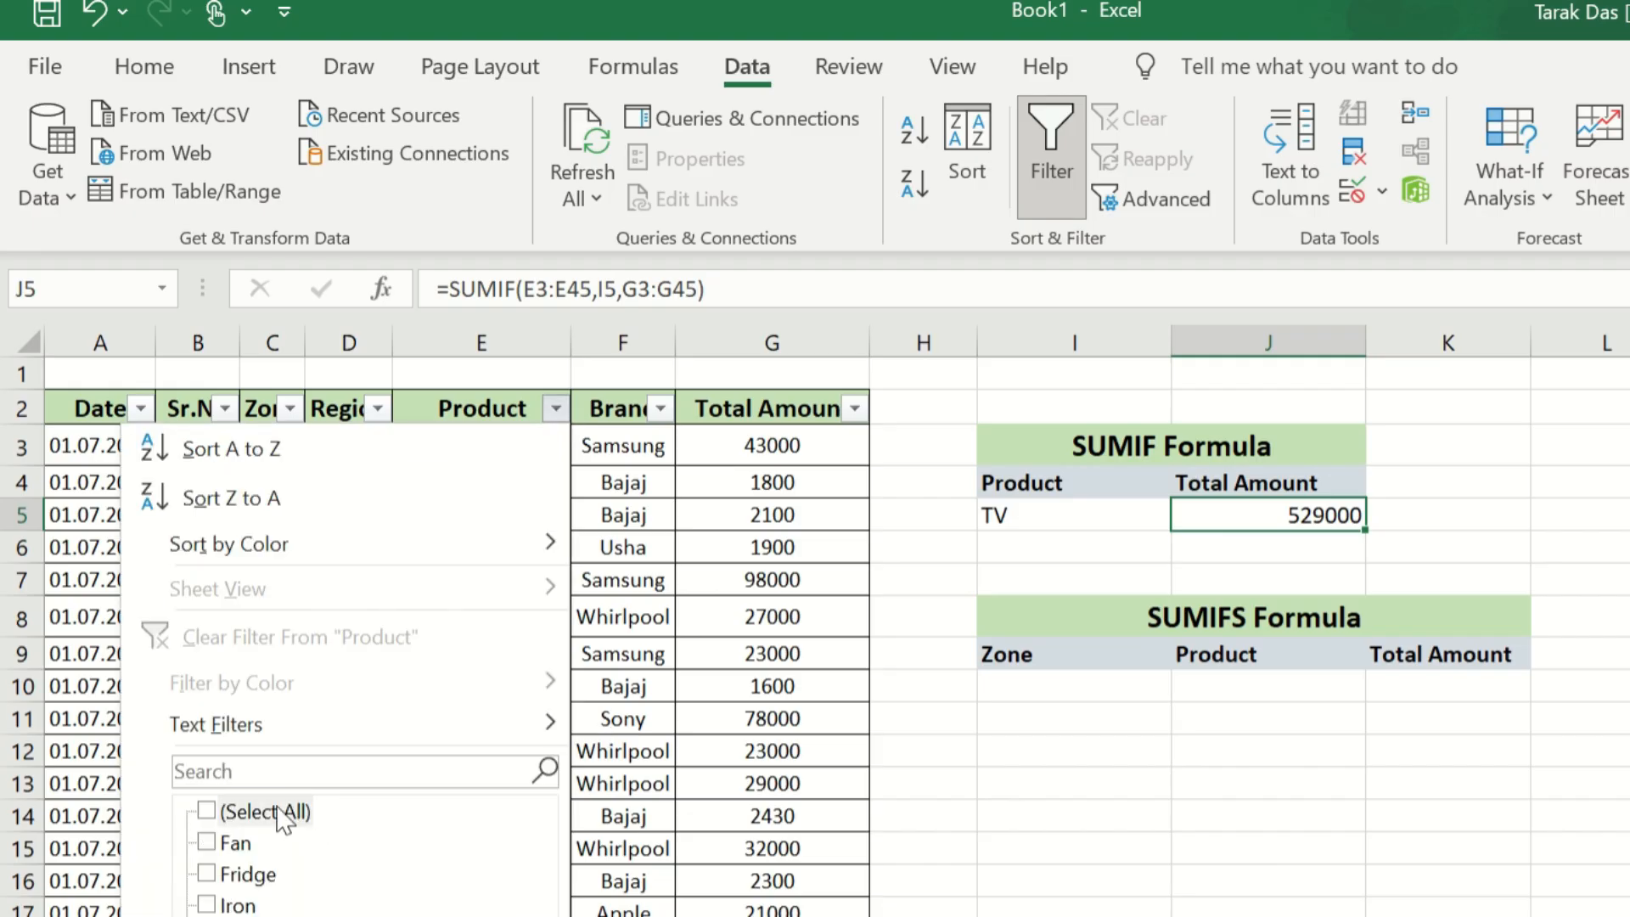
{"action": "left_click", "coordinate": [207, 916]}
{"action": "left_click", "coordinate": [354, 916]}
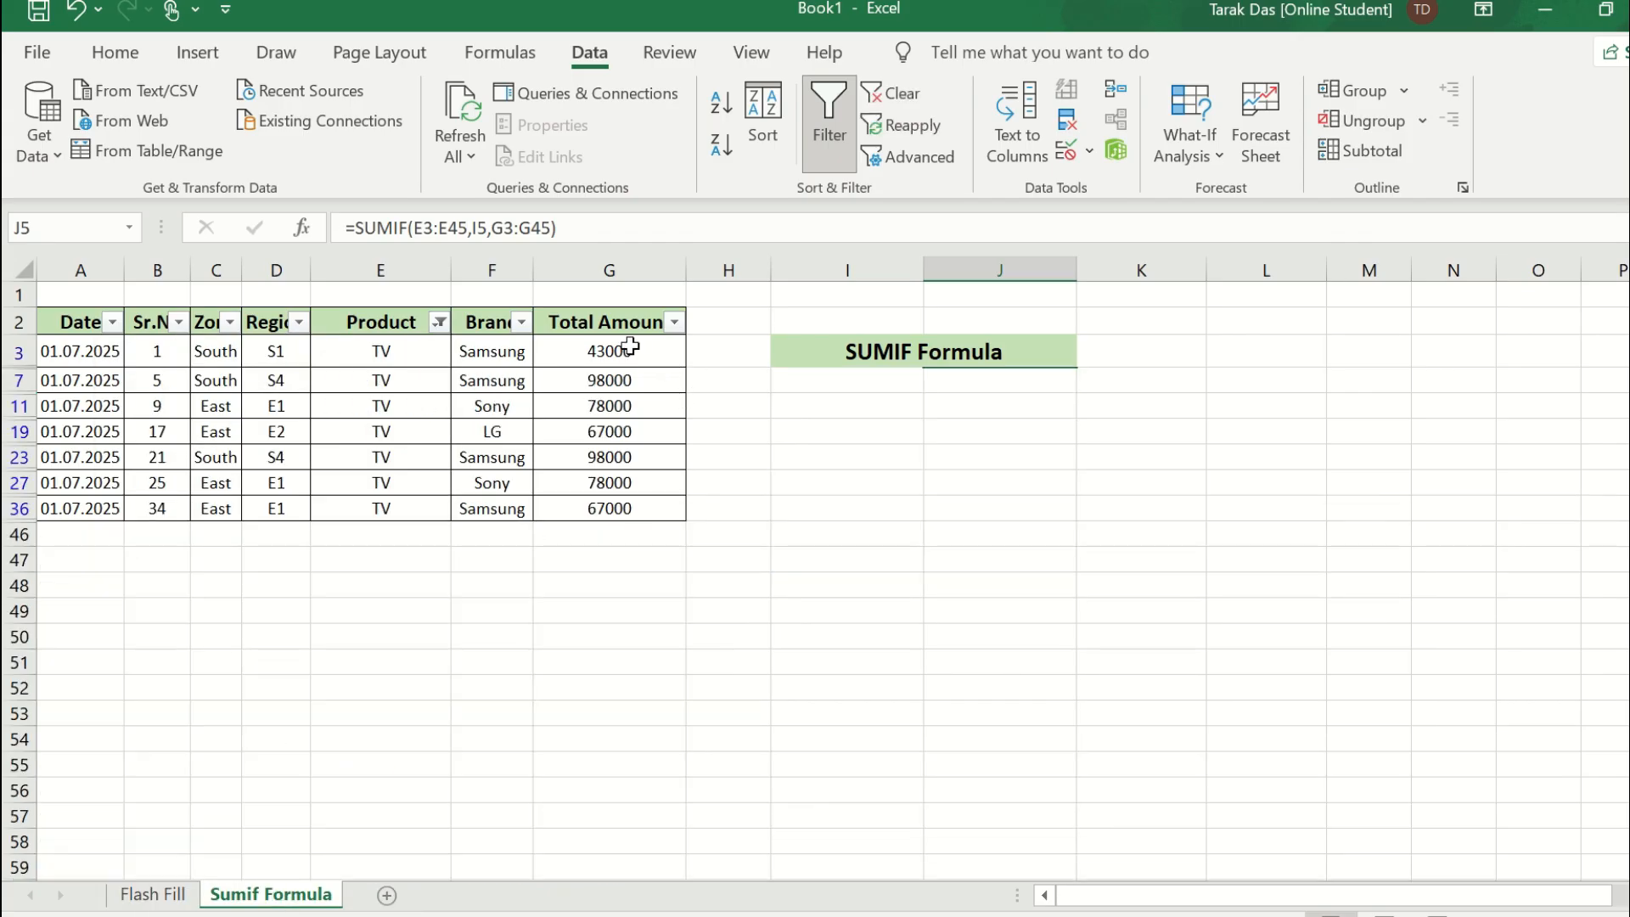
Step: AutoSum the filtered TV amounts beneath the Total Amount column to cross-check the SUMIF result
{"action": "left_click_drag", "start_coordinate": [629, 346], "coordinate": [626, 510]}
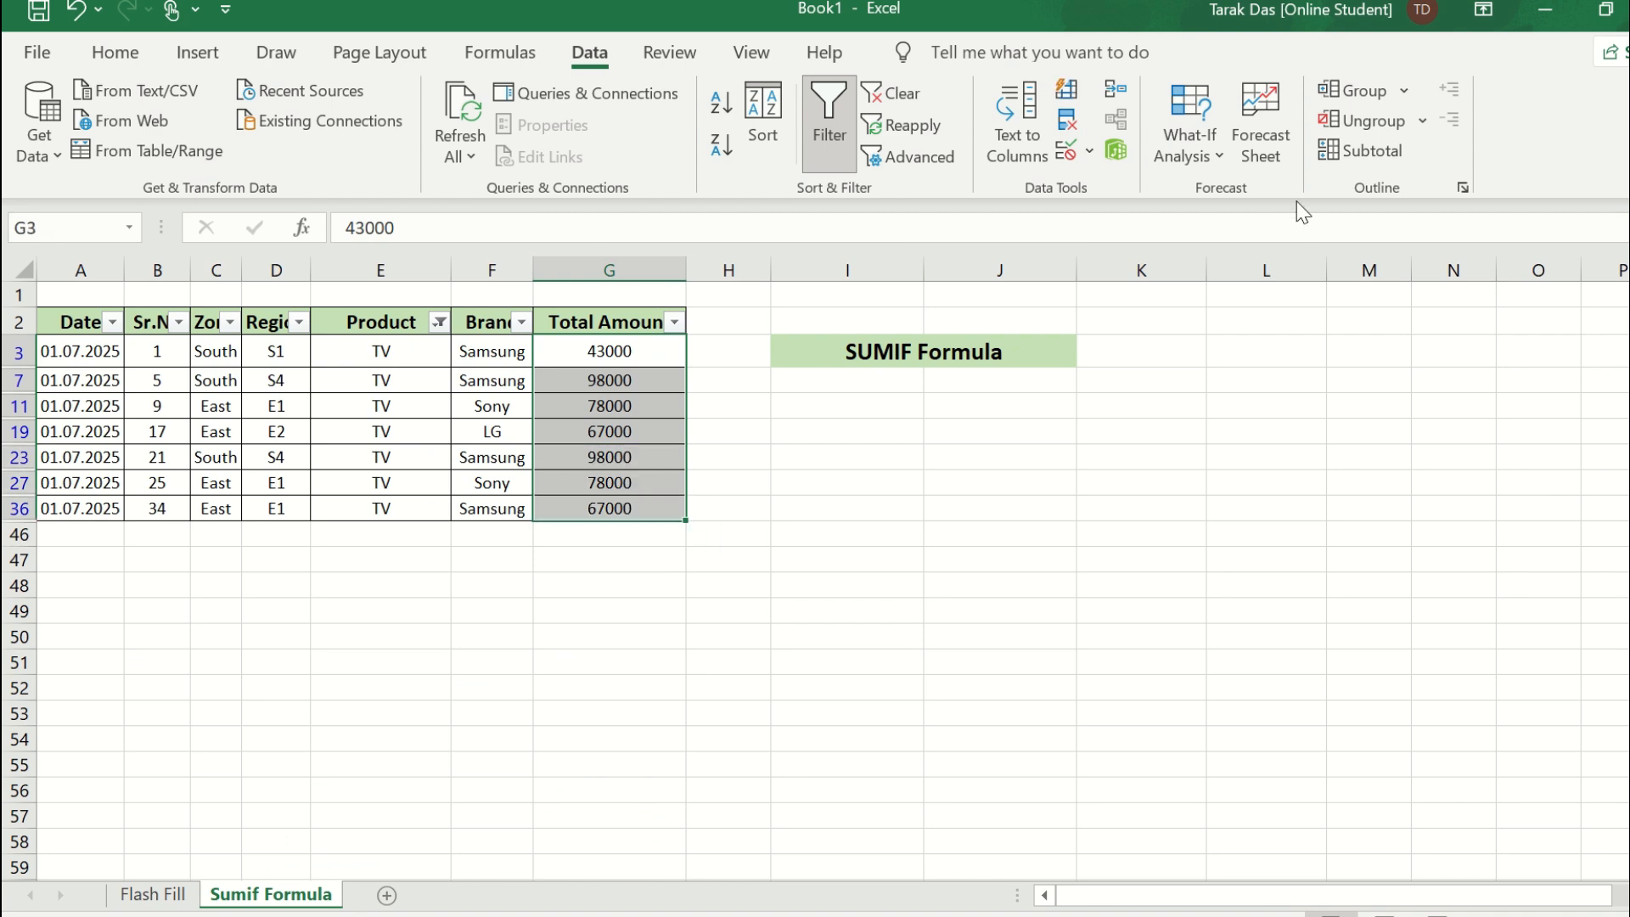
{"action": "left_click", "coordinate": [127, 48]}
{"action": "left_click", "coordinate": [1436, 88]}
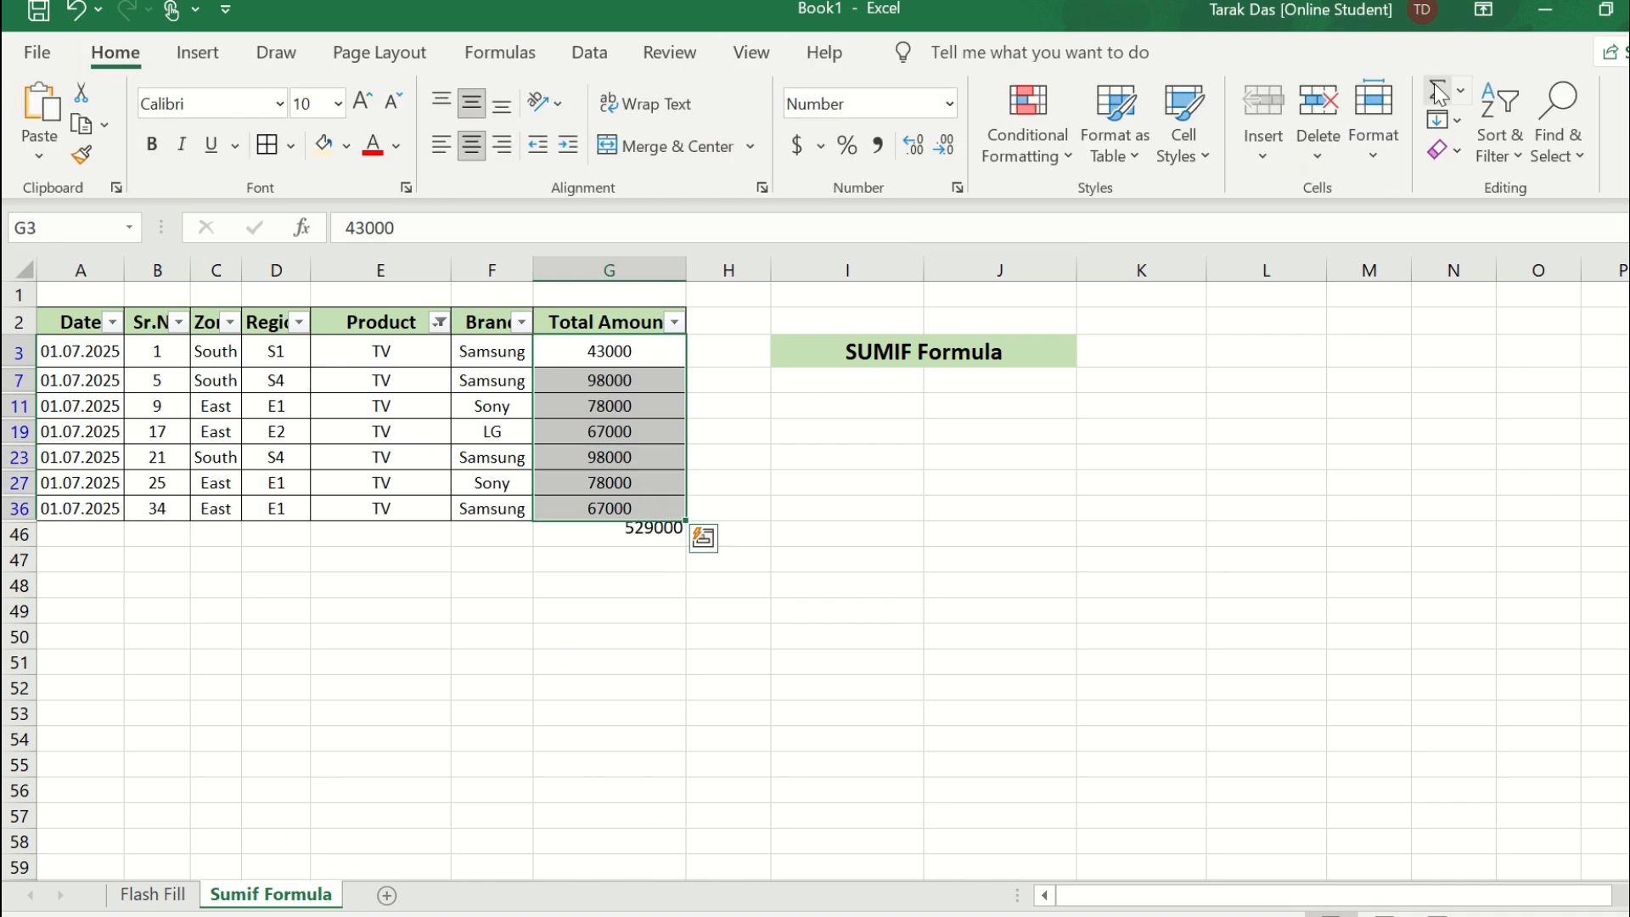
{"action": "left_click", "coordinate": [648, 536]}
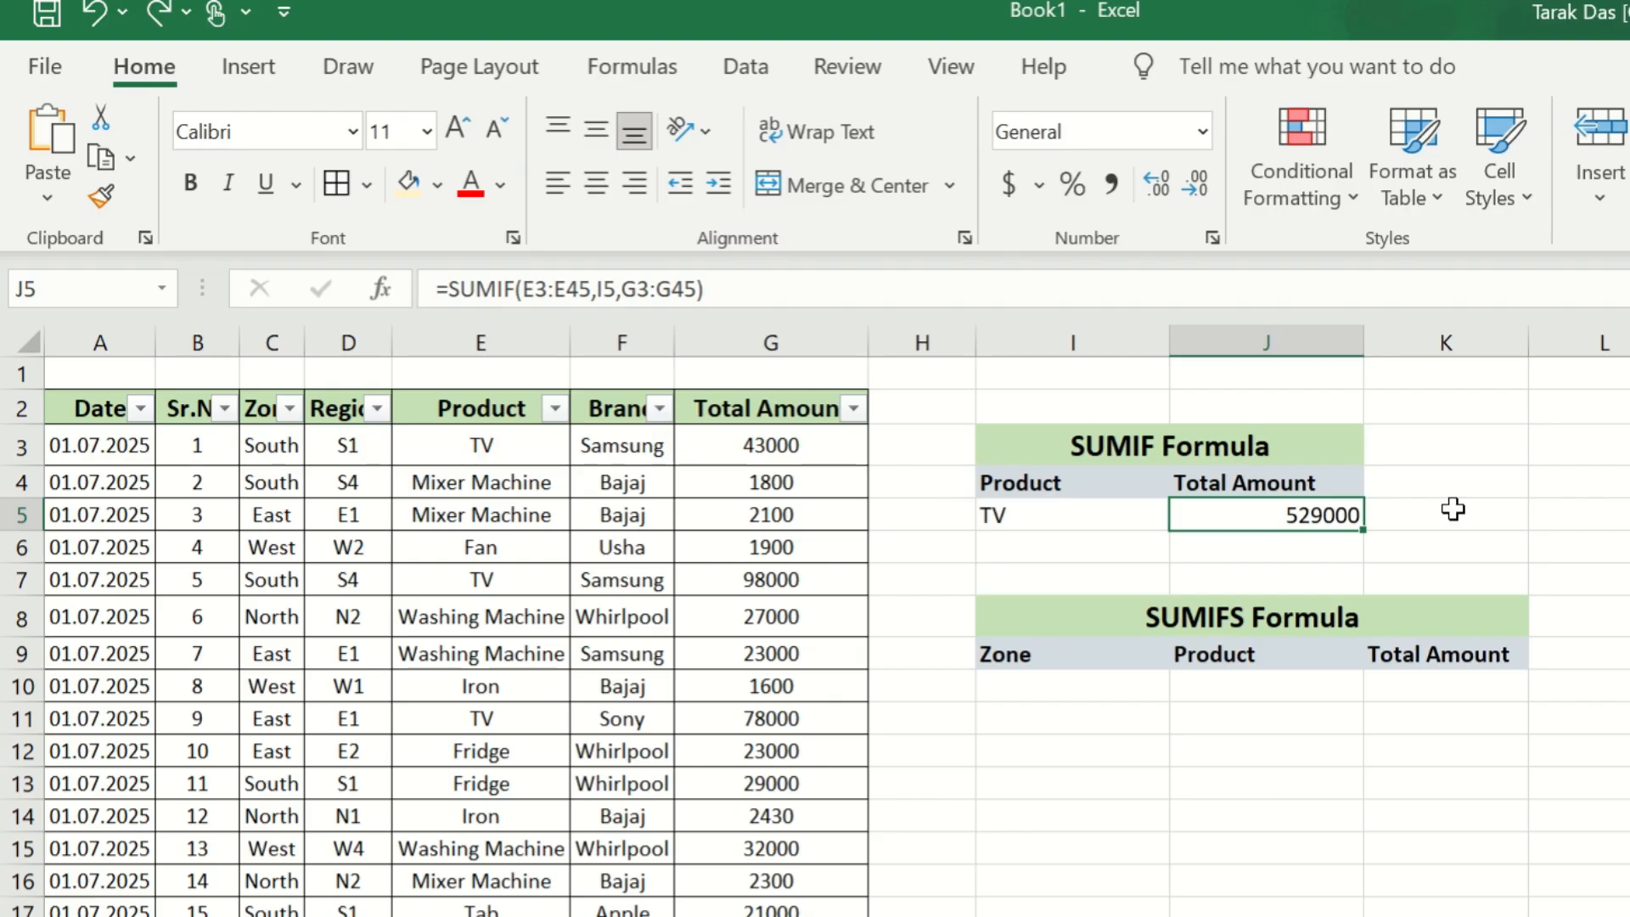
Step: Set the zone in I10 of the SUMIFS section to South
{"action": "left_click", "coordinate": [1077, 515]}
{"action": "left_click", "coordinate": [1049, 684]}
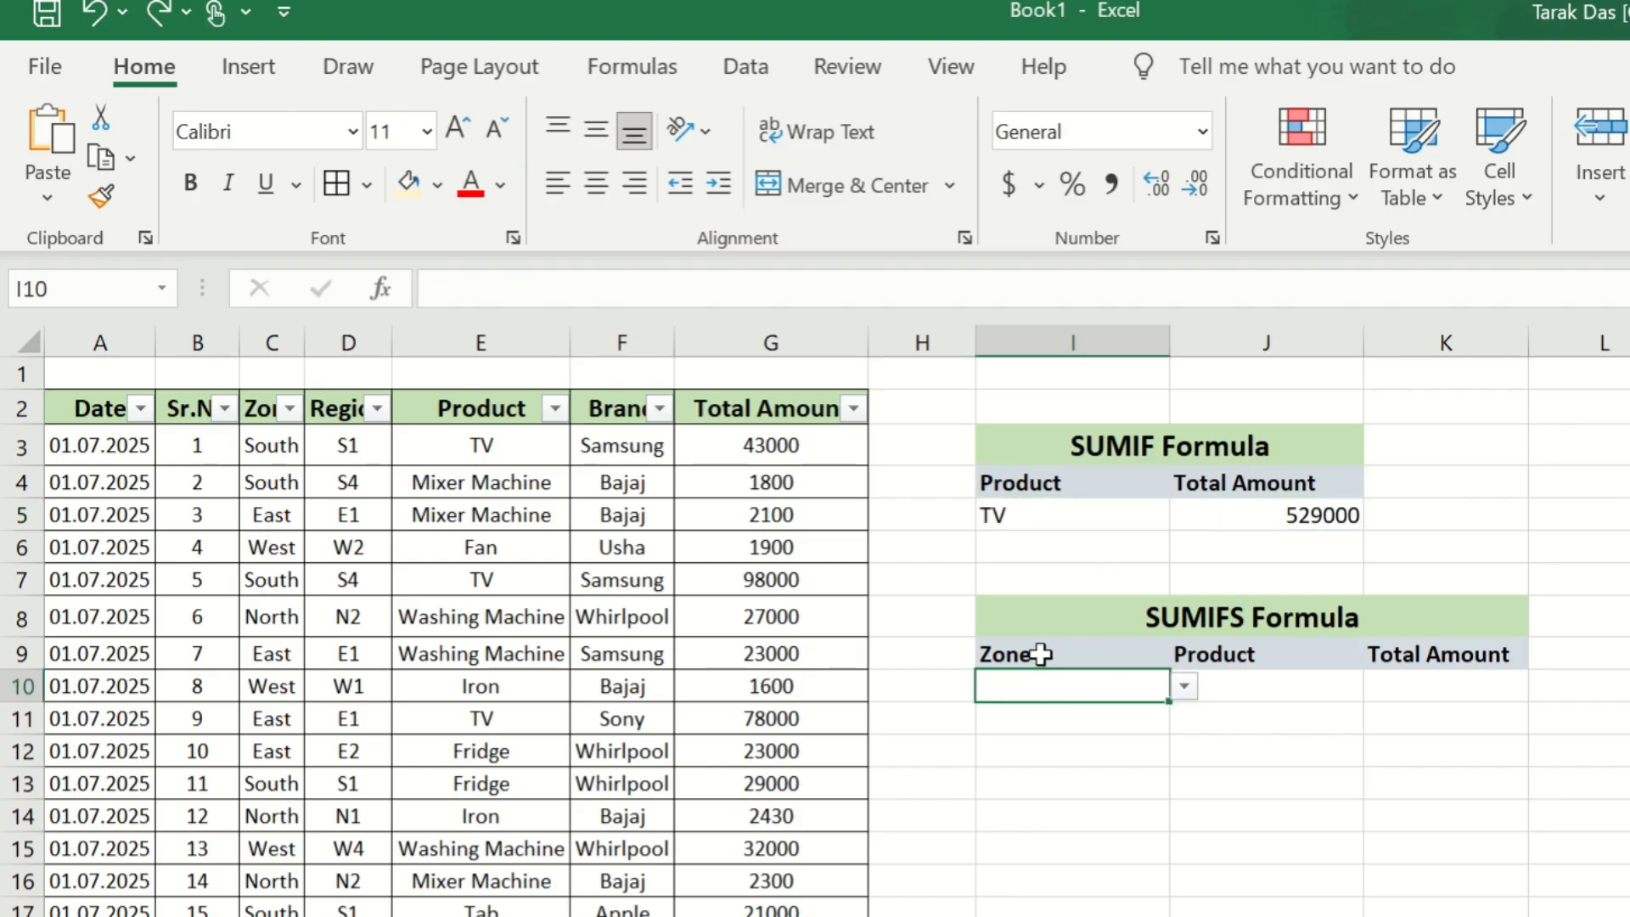
{"action": "left_click", "coordinate": [1041, 655]}
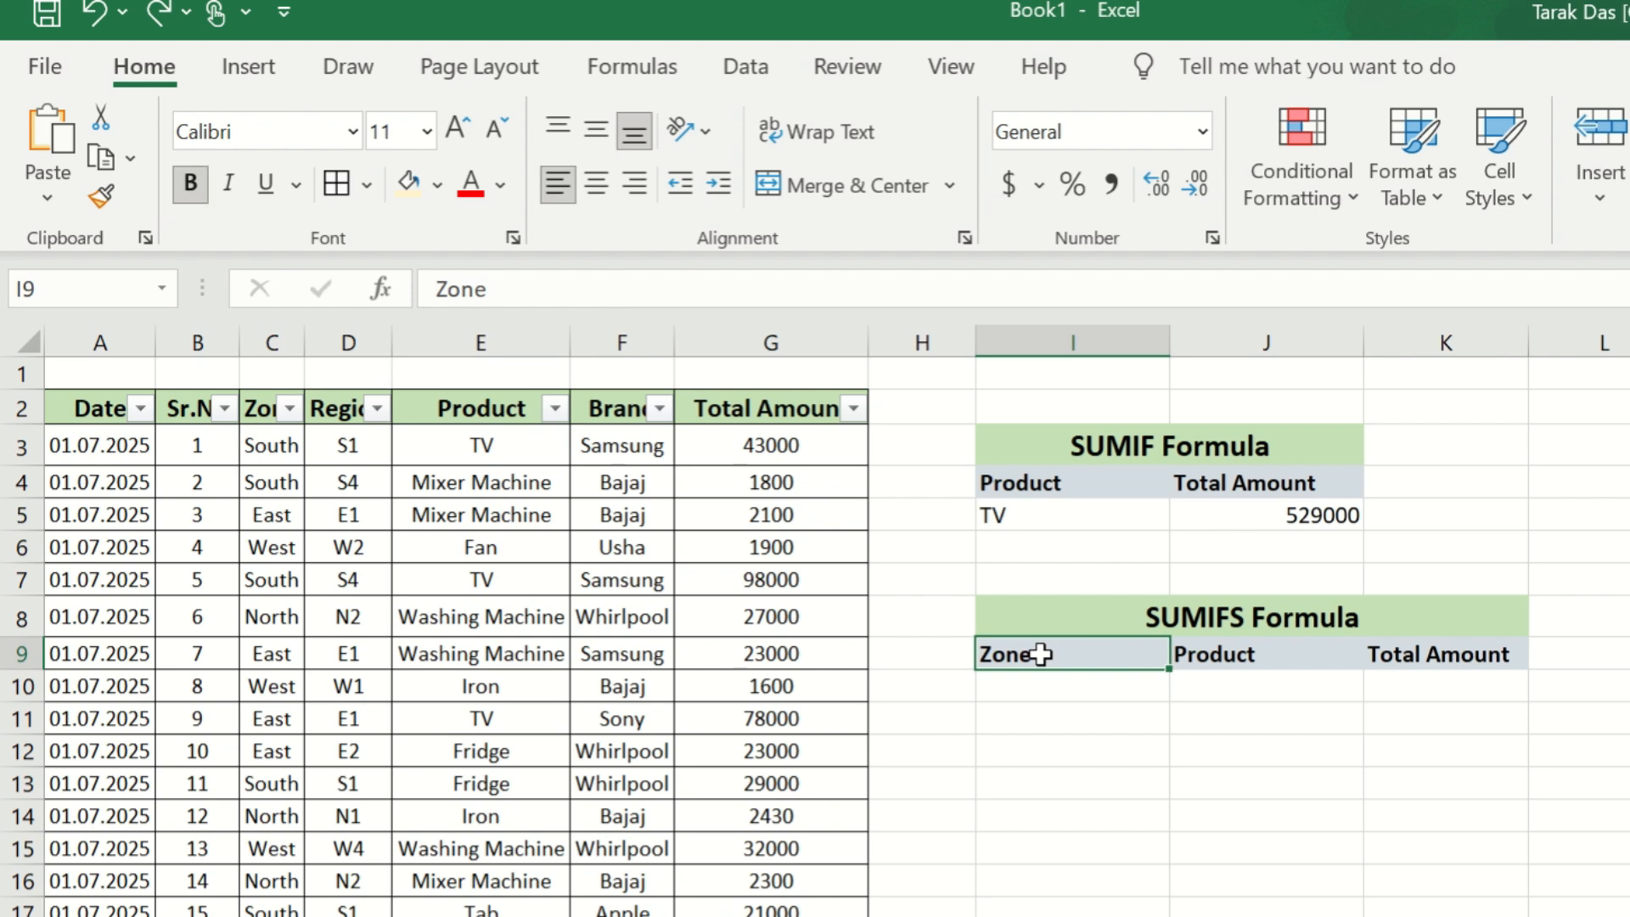
{"action": "left_click", "coordinate": [1267, 688]}
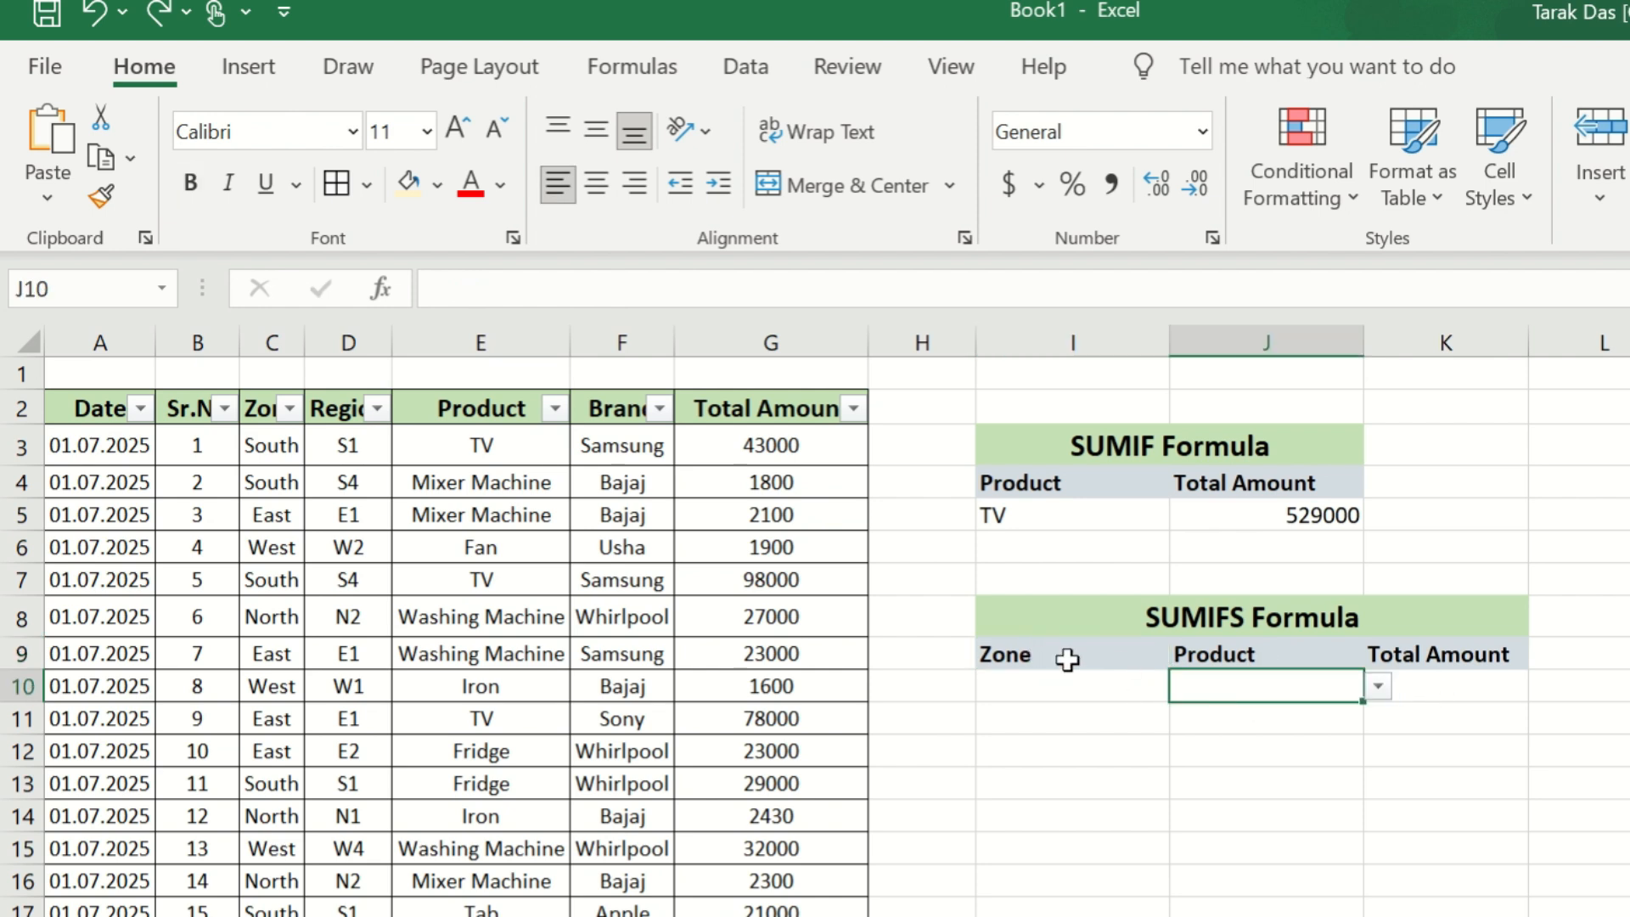
{"action": "left_click", "coordinate": [1053, 686]}
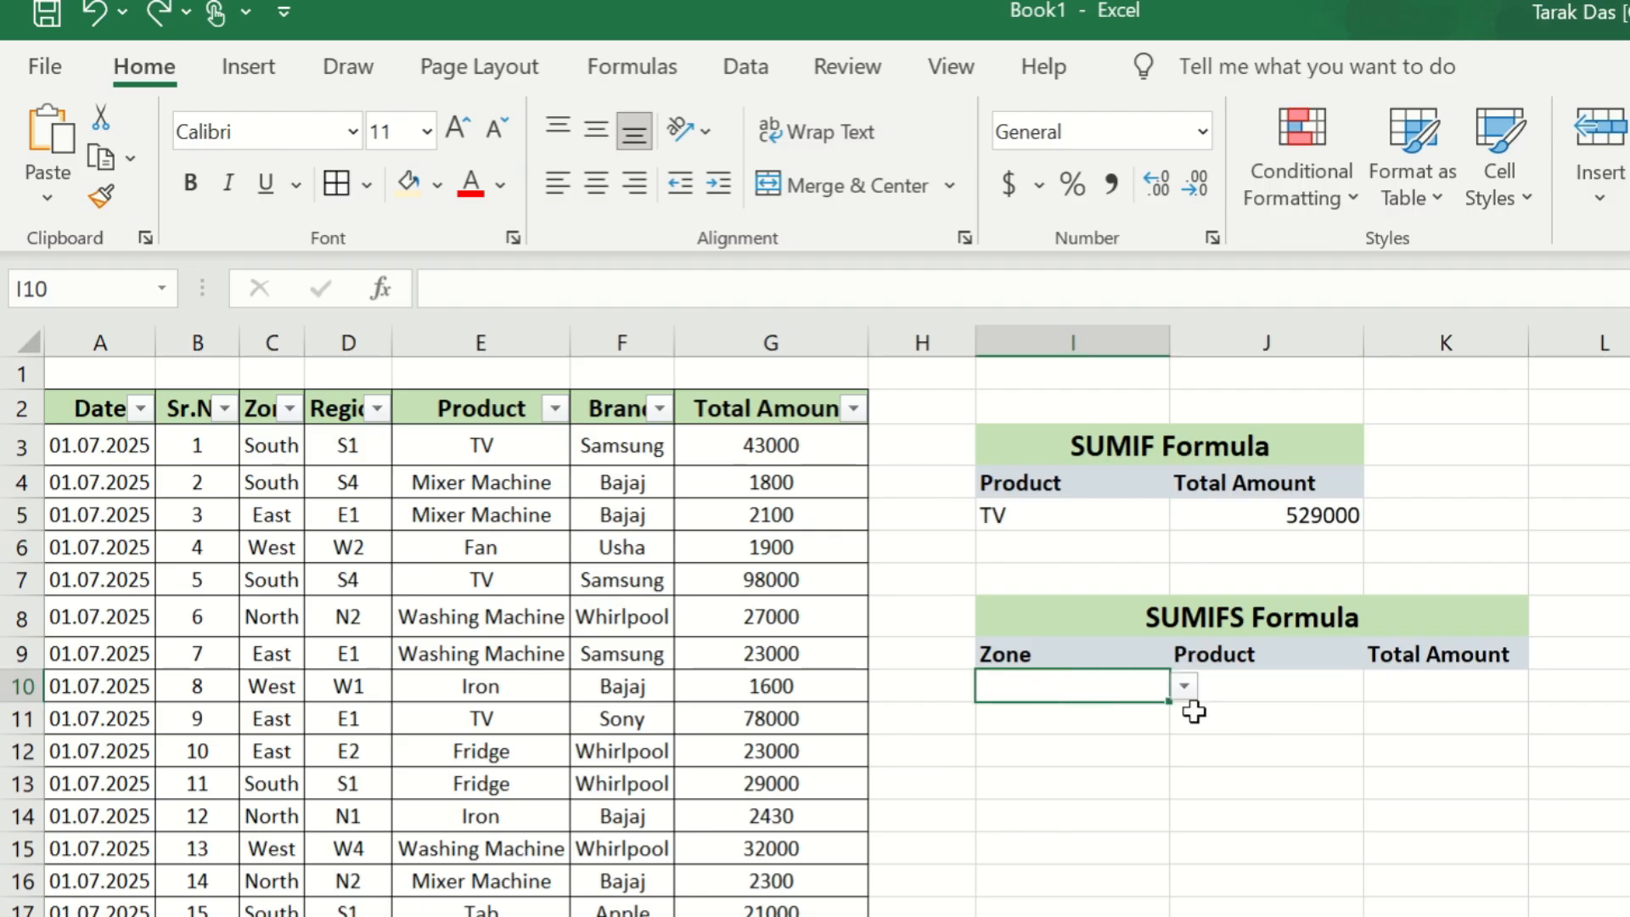
{"action": "left_click", "coordinate": [1185, 686]}
{"action": "left_click", "coordinate": [1082, 736]}
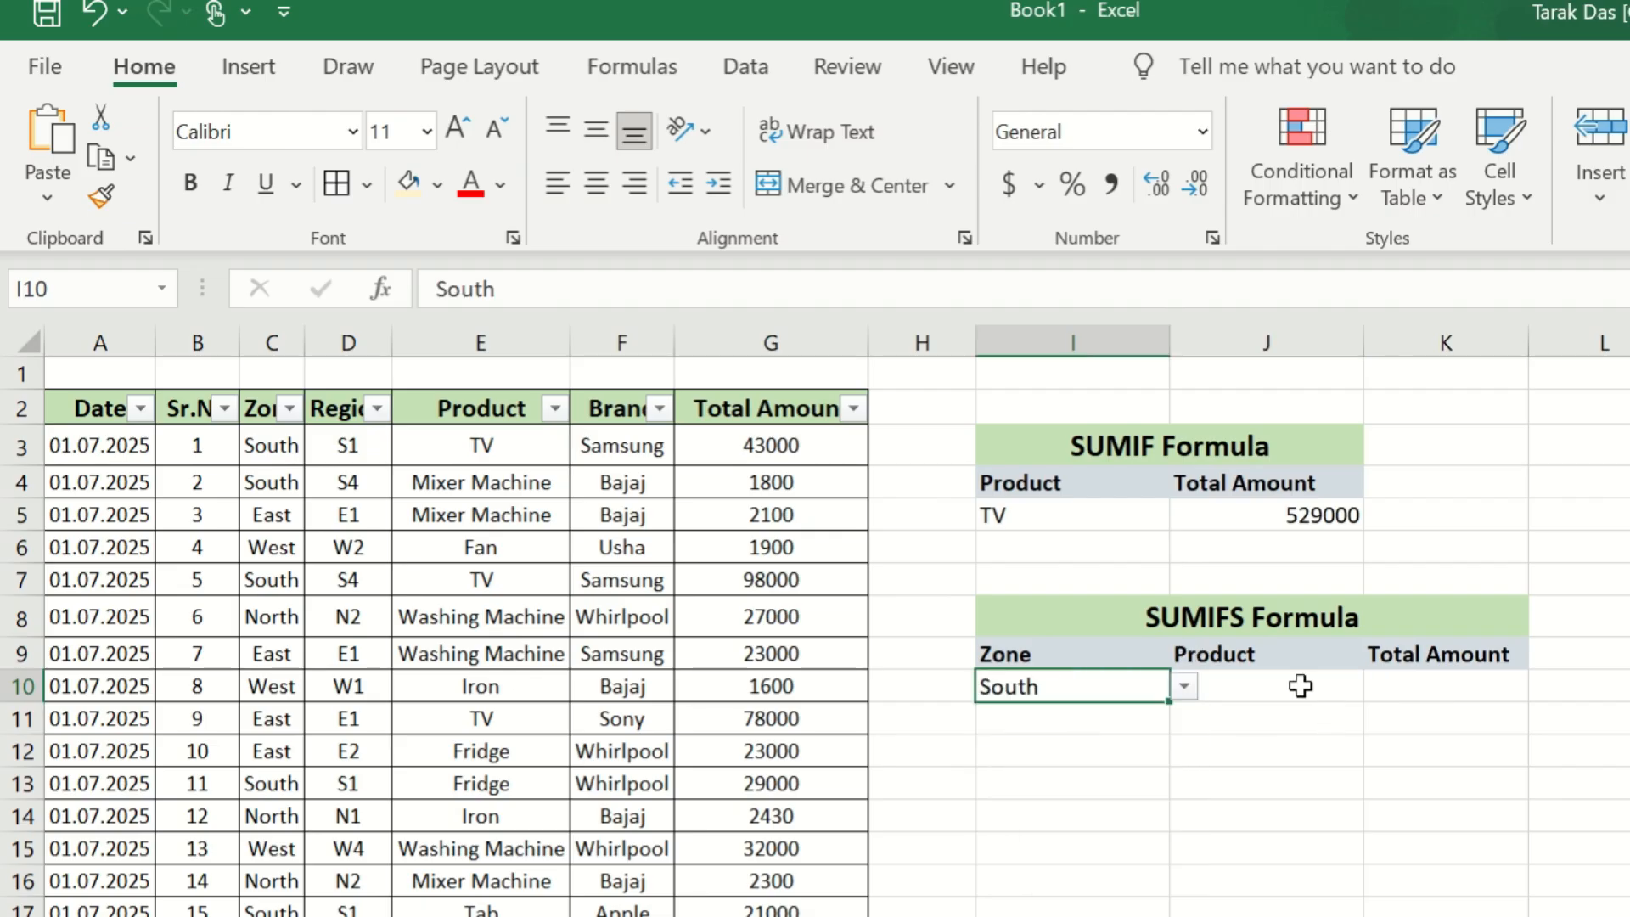
Step: Set the product in J10 of the SUMIFS section to TV
{"action": "left_click", "coordinate": [1205, 686]}
{"action": "left_click", "coordinate": [1383, 688]}
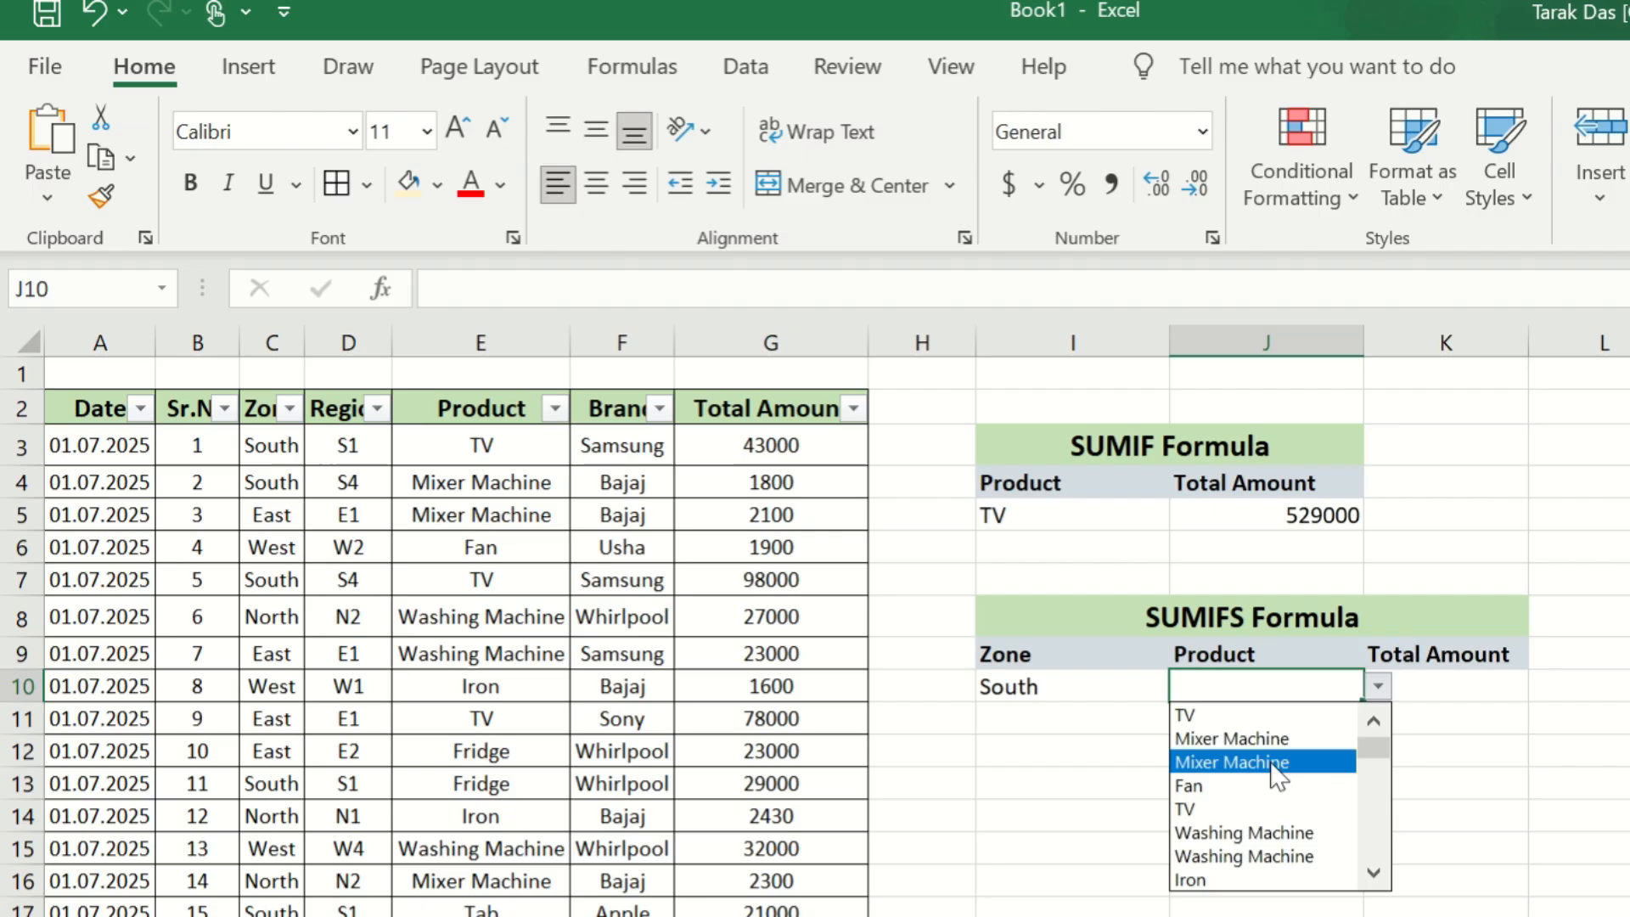
{"action": "left_click", "coordinate": [1252, 807]}
{"action": "left_click", "coordinate": [1113, 794]}
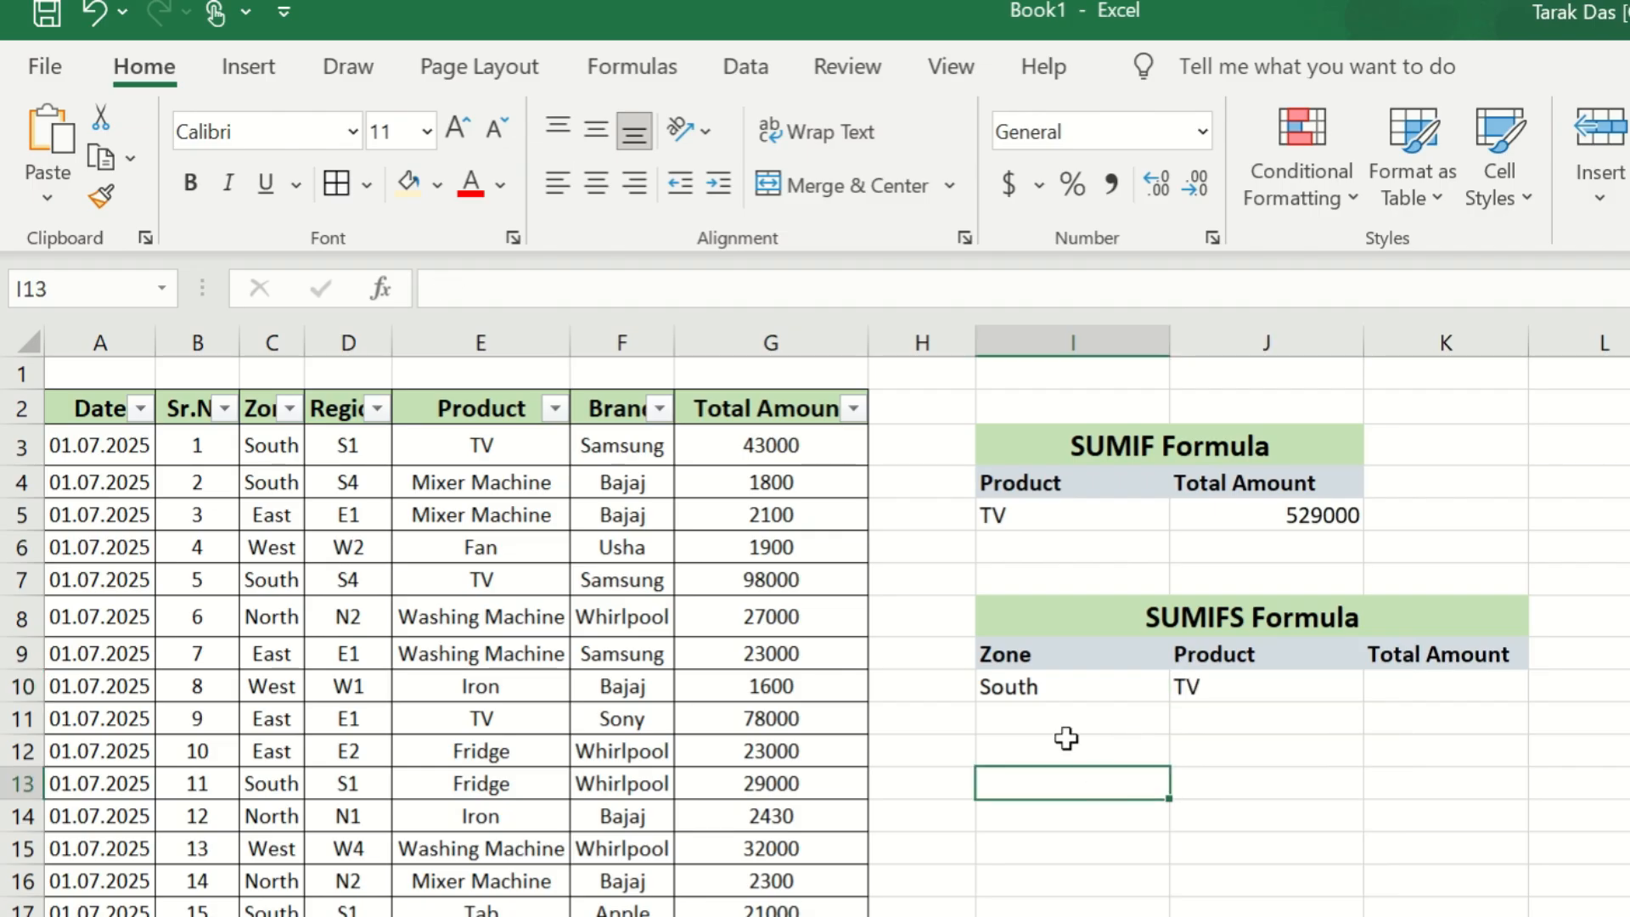
{"action": "left_click", "coordinate": [1046, 687]}
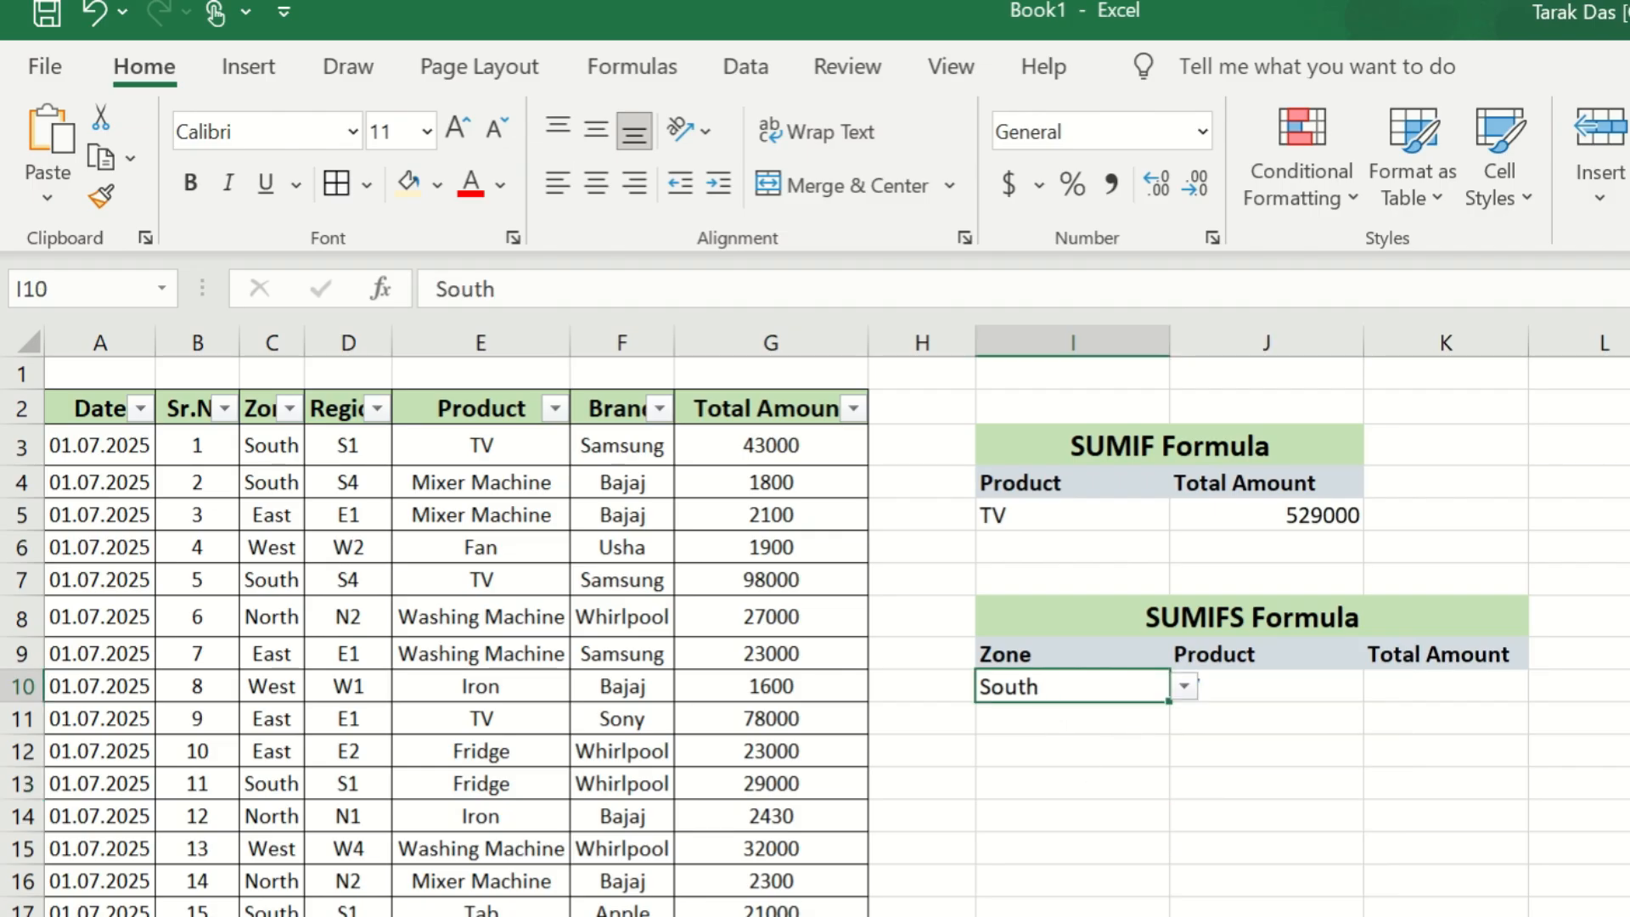
{"action": "left_click", "coordinate": [1283, 683]}
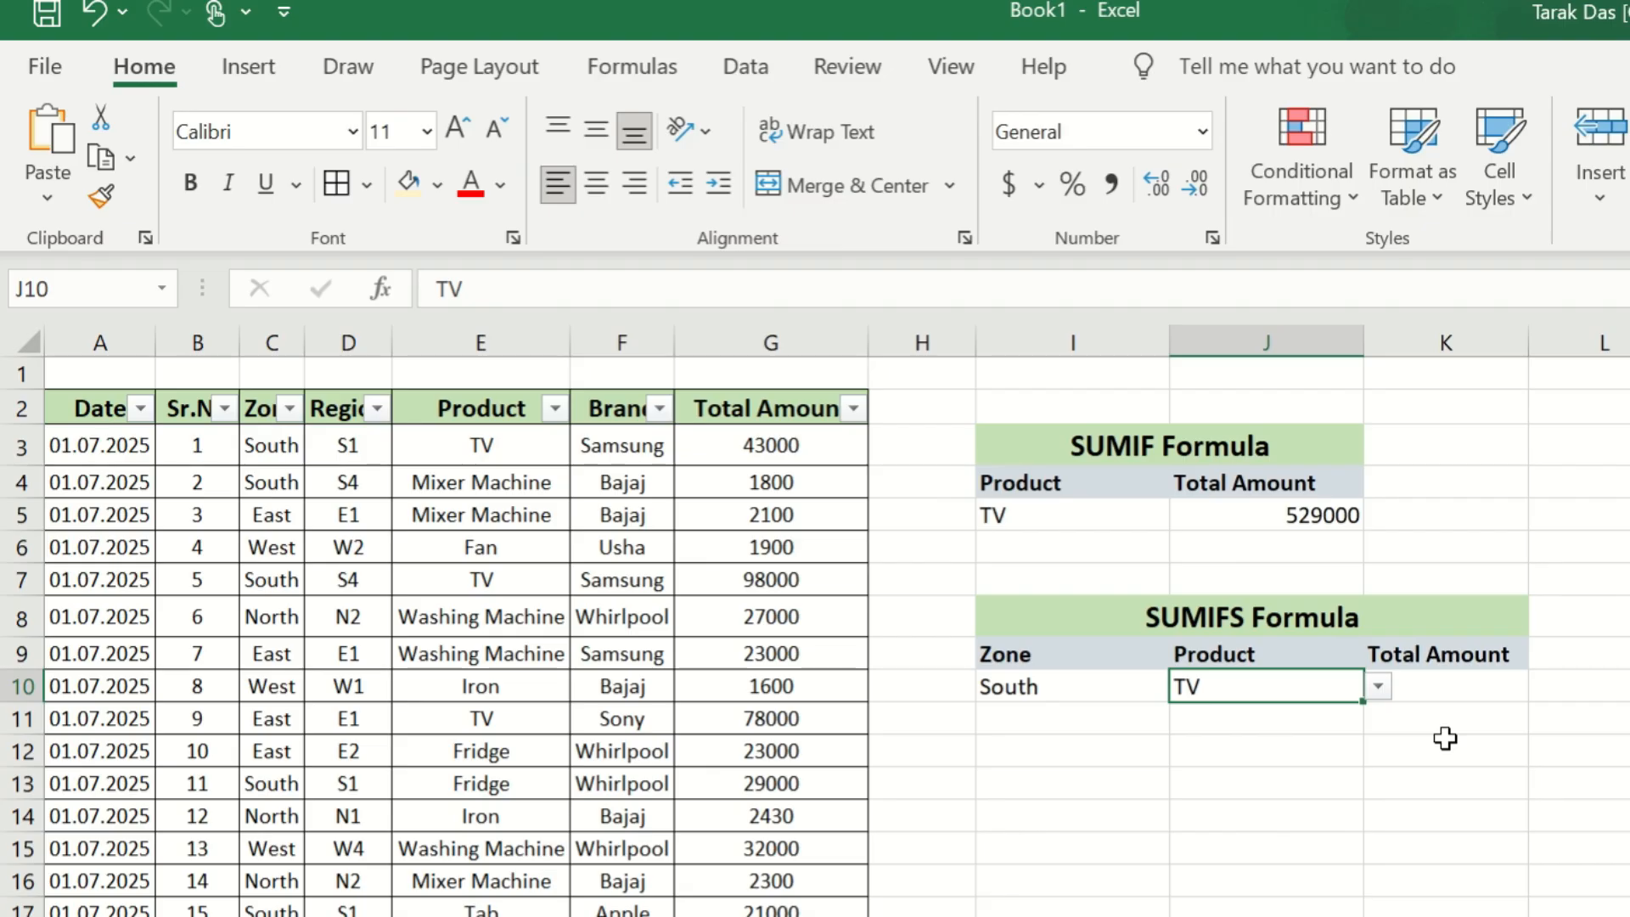
{"action": "left_click", "coordinate": [1627, 715]}
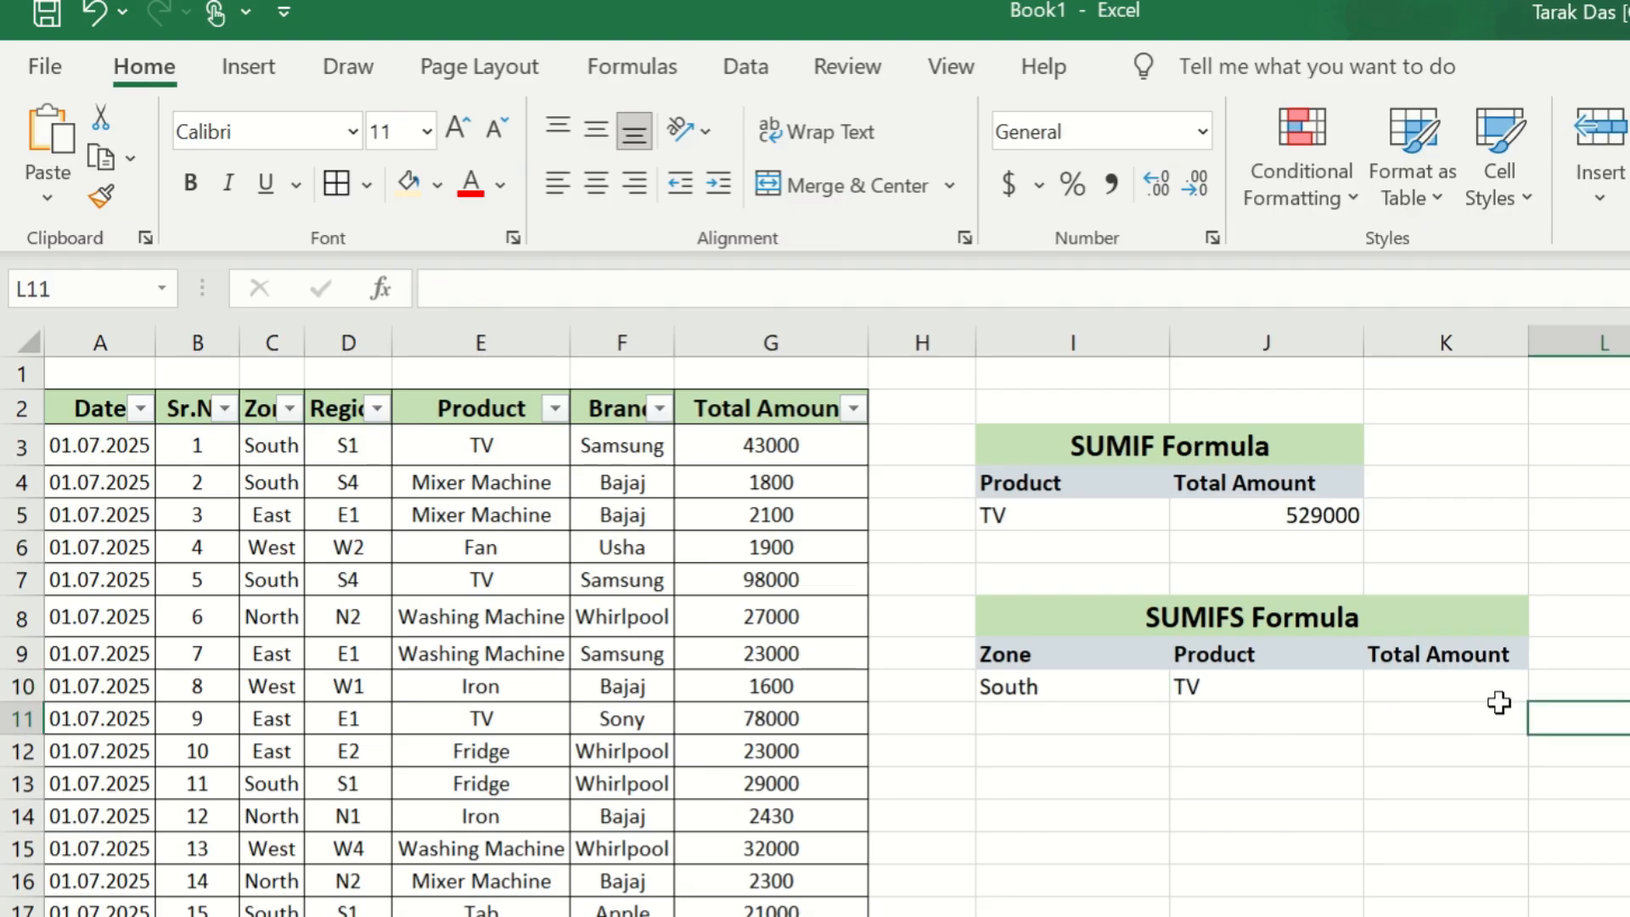
Step: Start a SUMIFS formula in K10, the Total Amount cell of the SUMIFS section
{"action": "left_click", "coordinate": [1432, 689]}
{"action": "double_click", "coordinate": [1432, 689]}
{"action": "type", "text": "="}
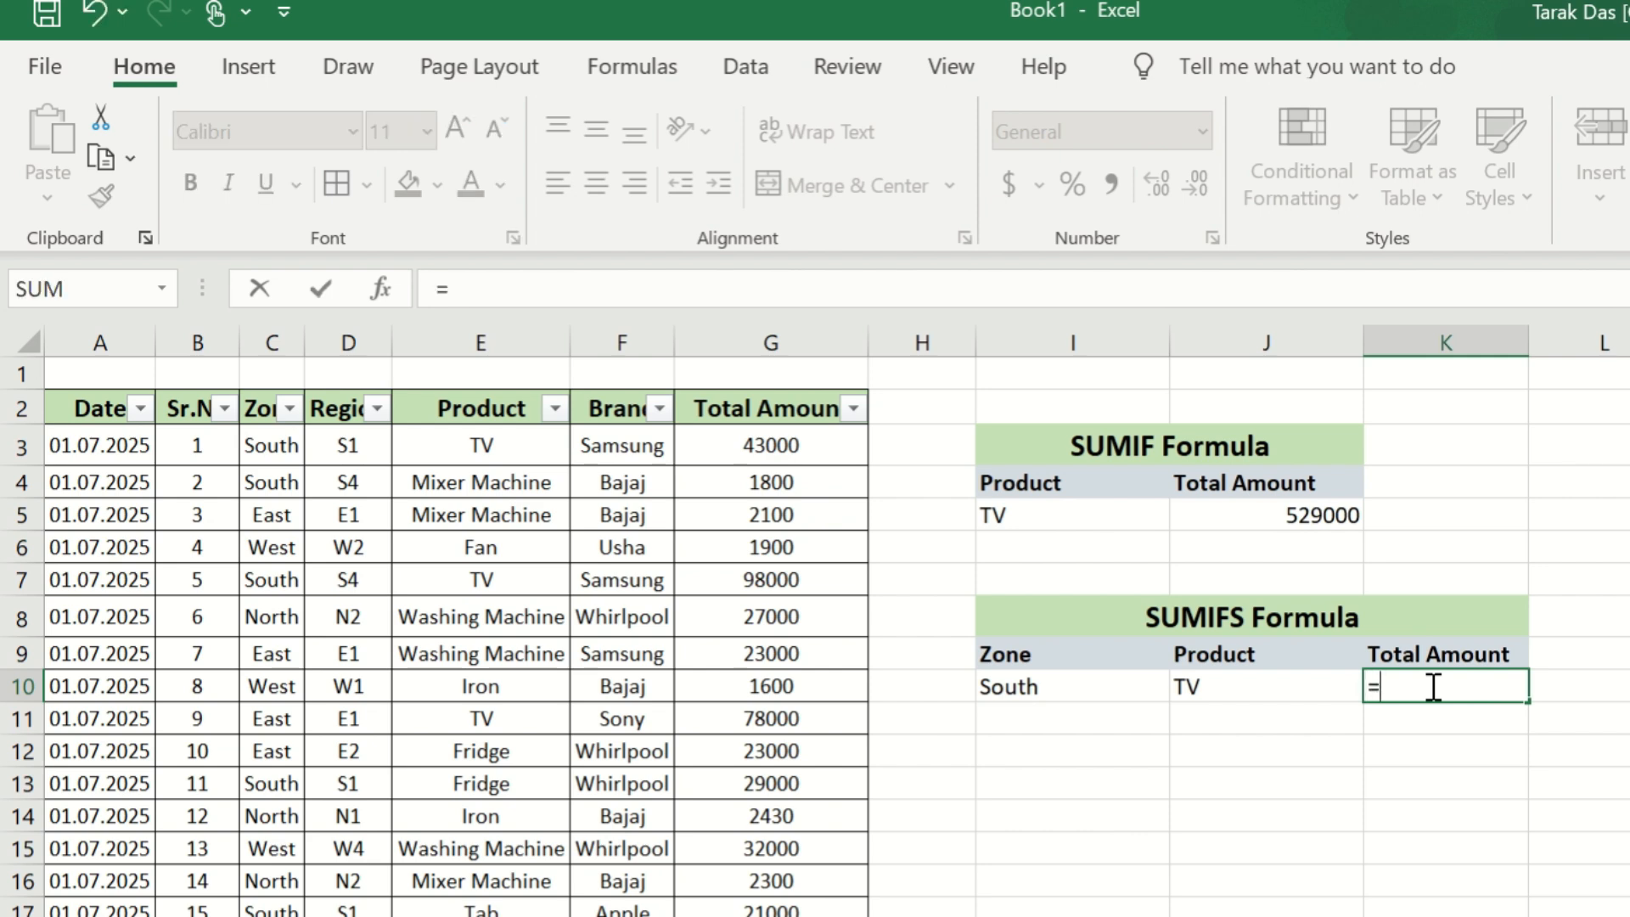
{"action": "type", "text": "sum"}
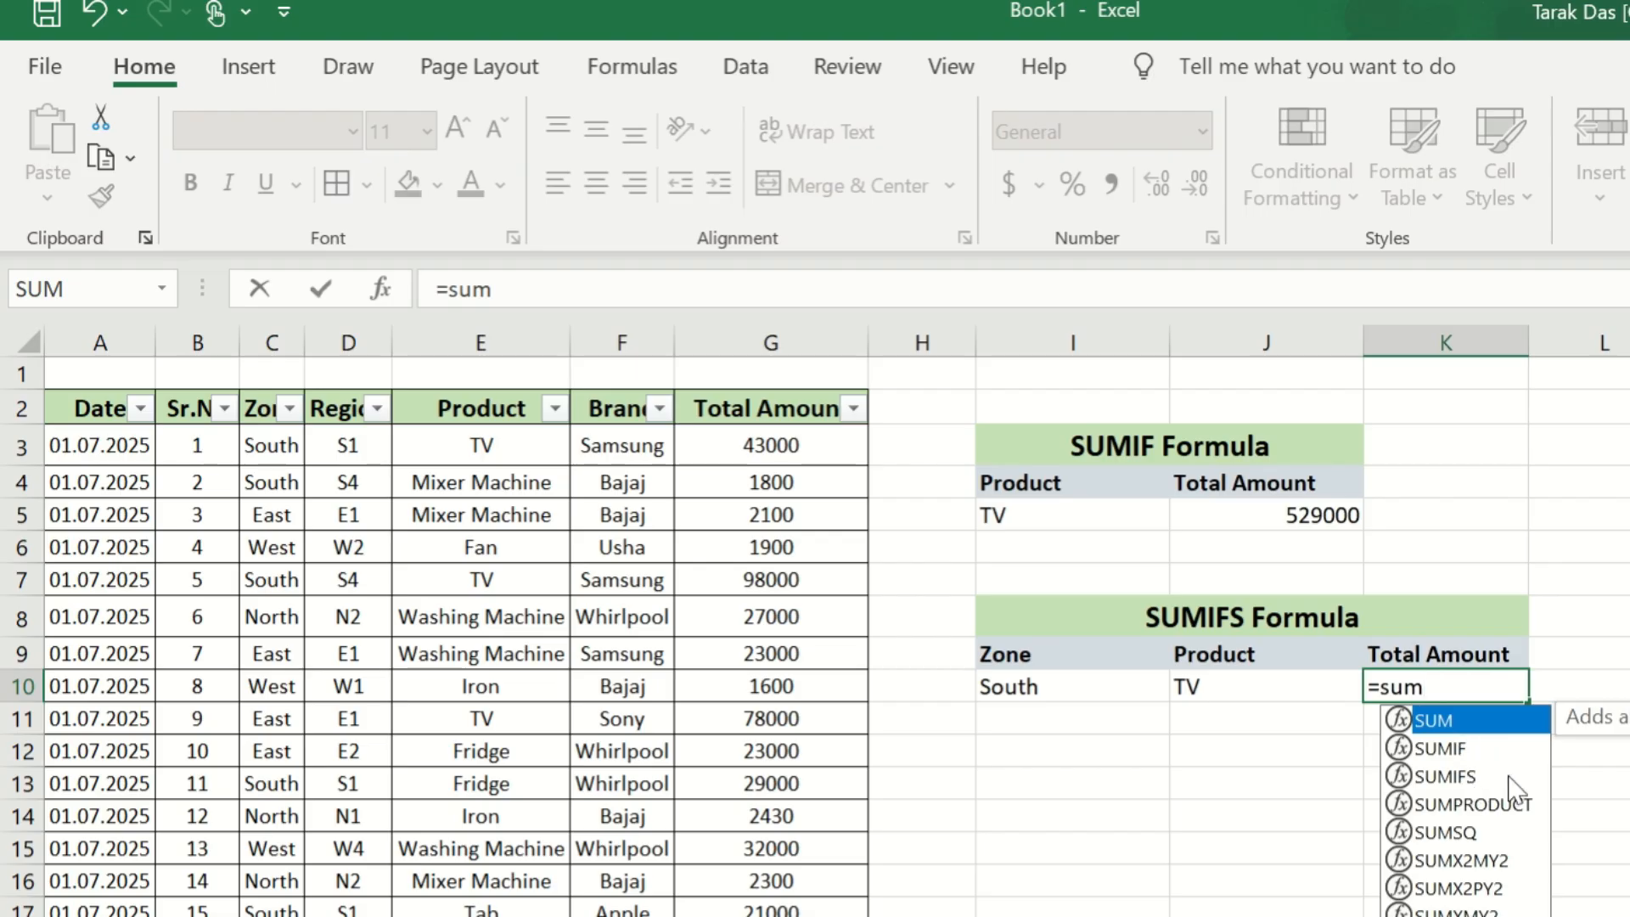
{"action": "double_click", "coordinate": [1461, 777]}
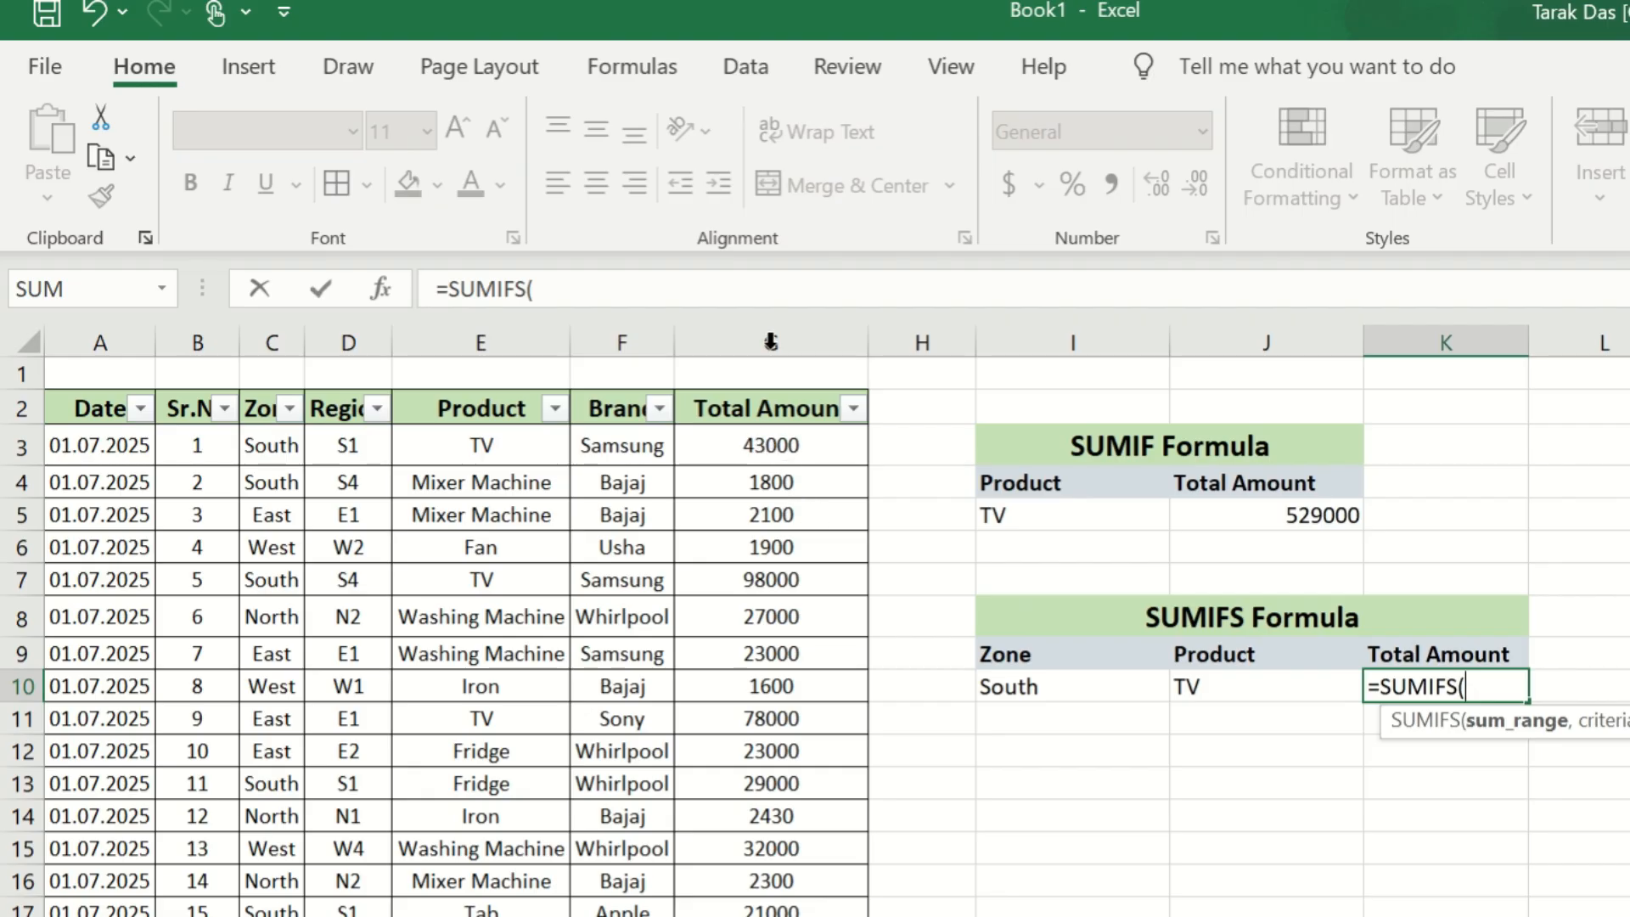
Step: Enter the Total Amount column G3:G45 as the sum range of the SUMIFS formula
{"action": "left_click", "coordinate": [771, 448]}
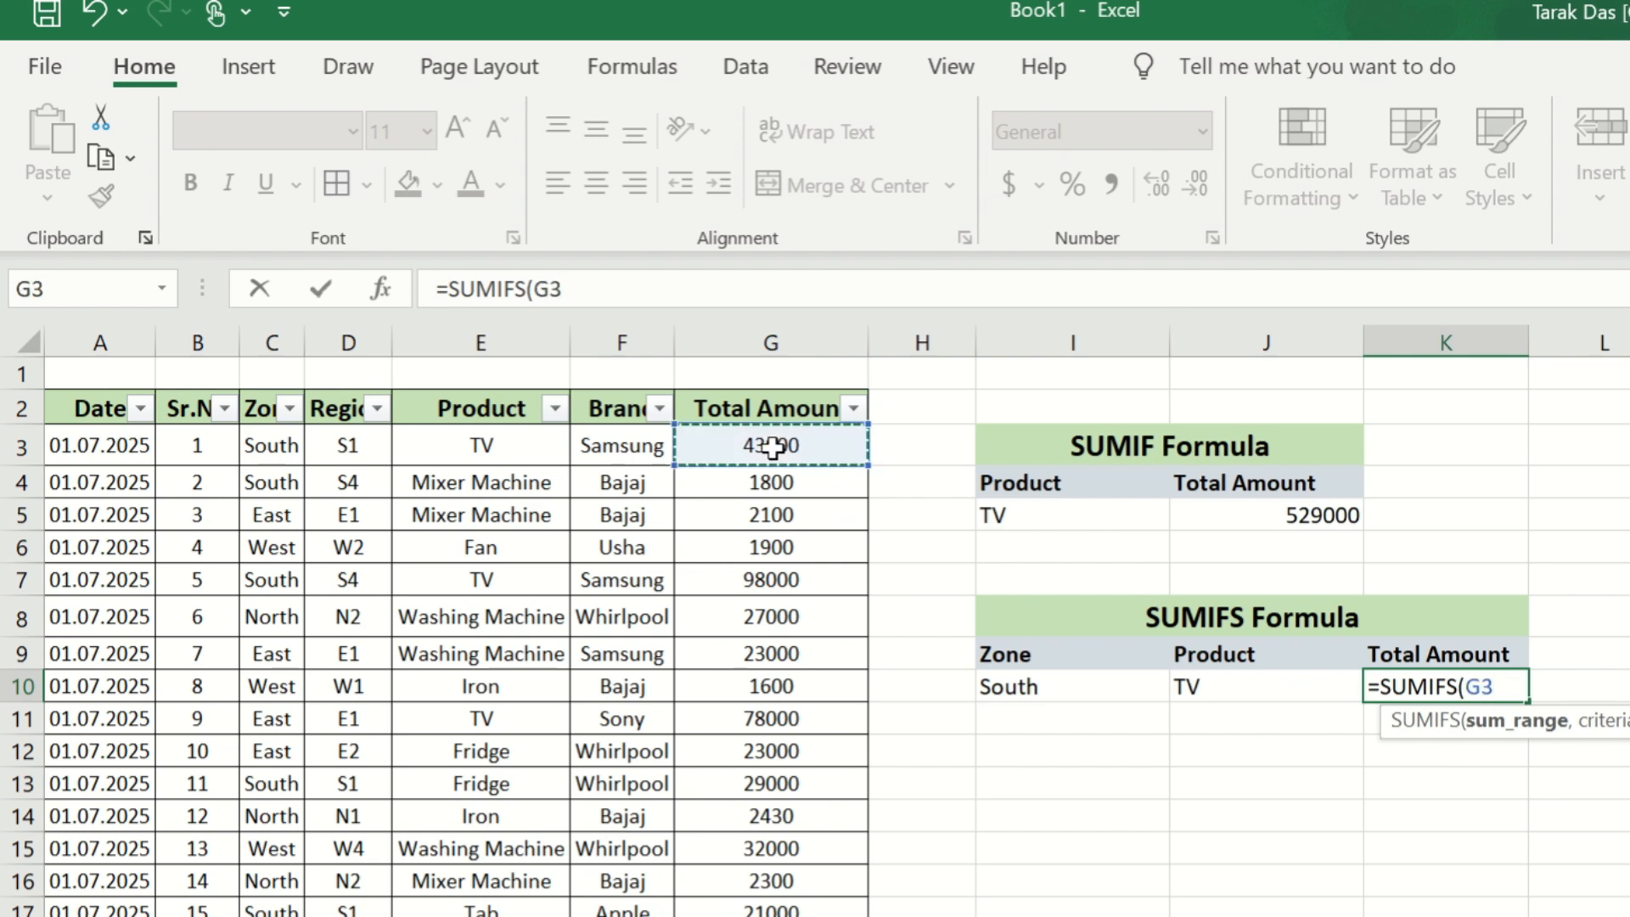
{"action": "key", "text": "ctrl+shift+Down"}
{"action": "scroll", "coordinate": [1515, 437], "scroll_direction": "up", "scroll_amount": 6}
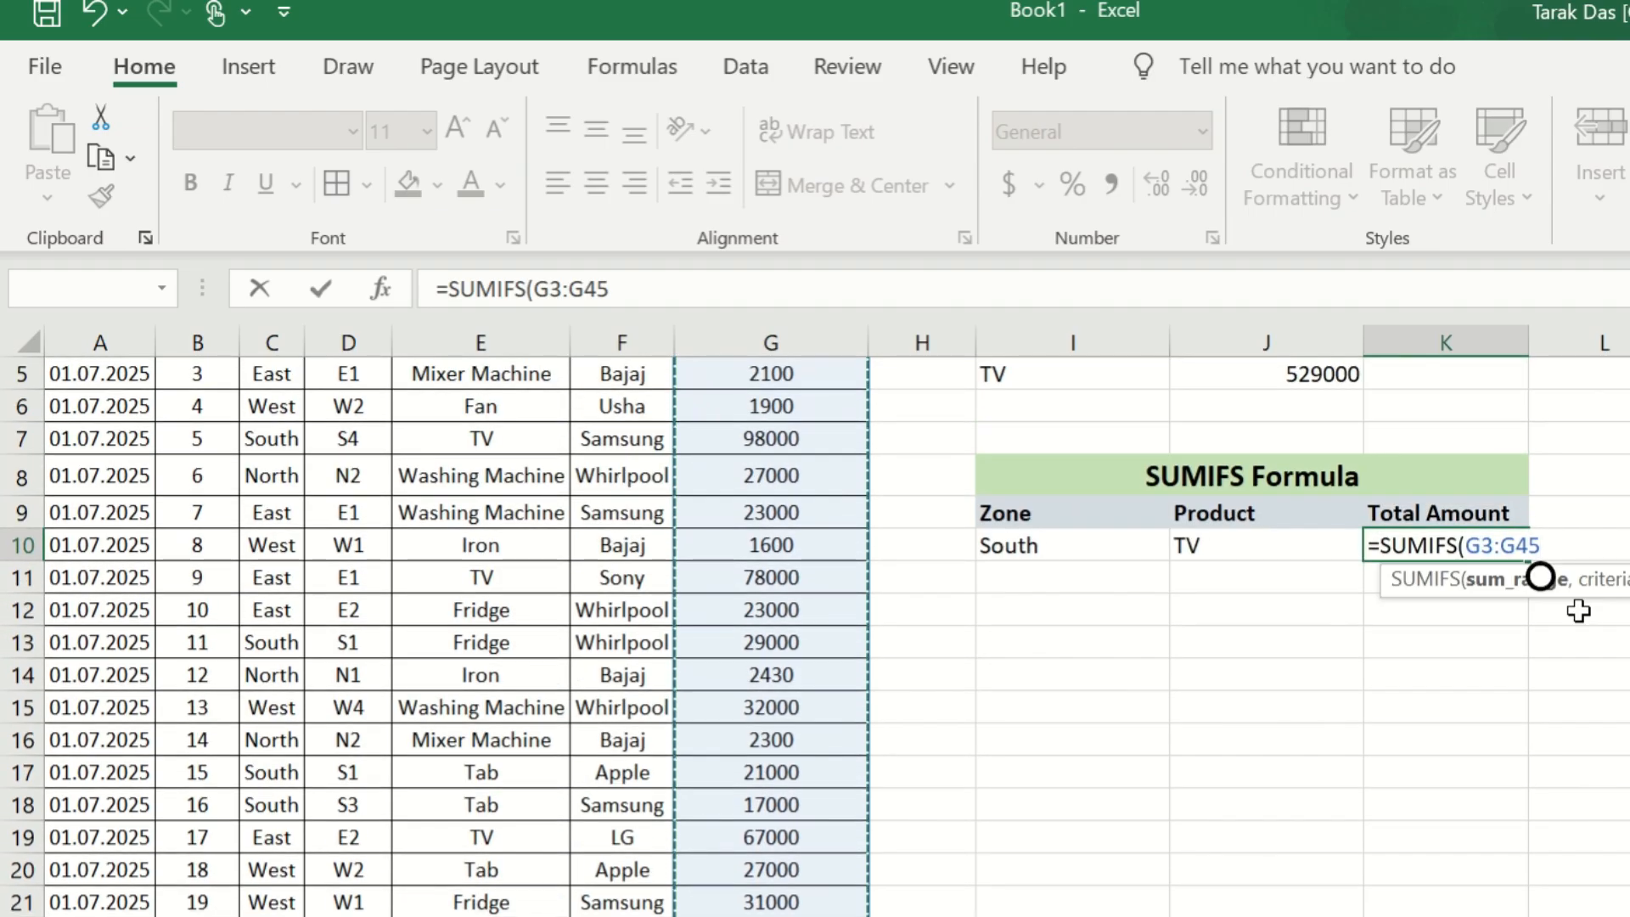
{"action": "type", "text": ","}
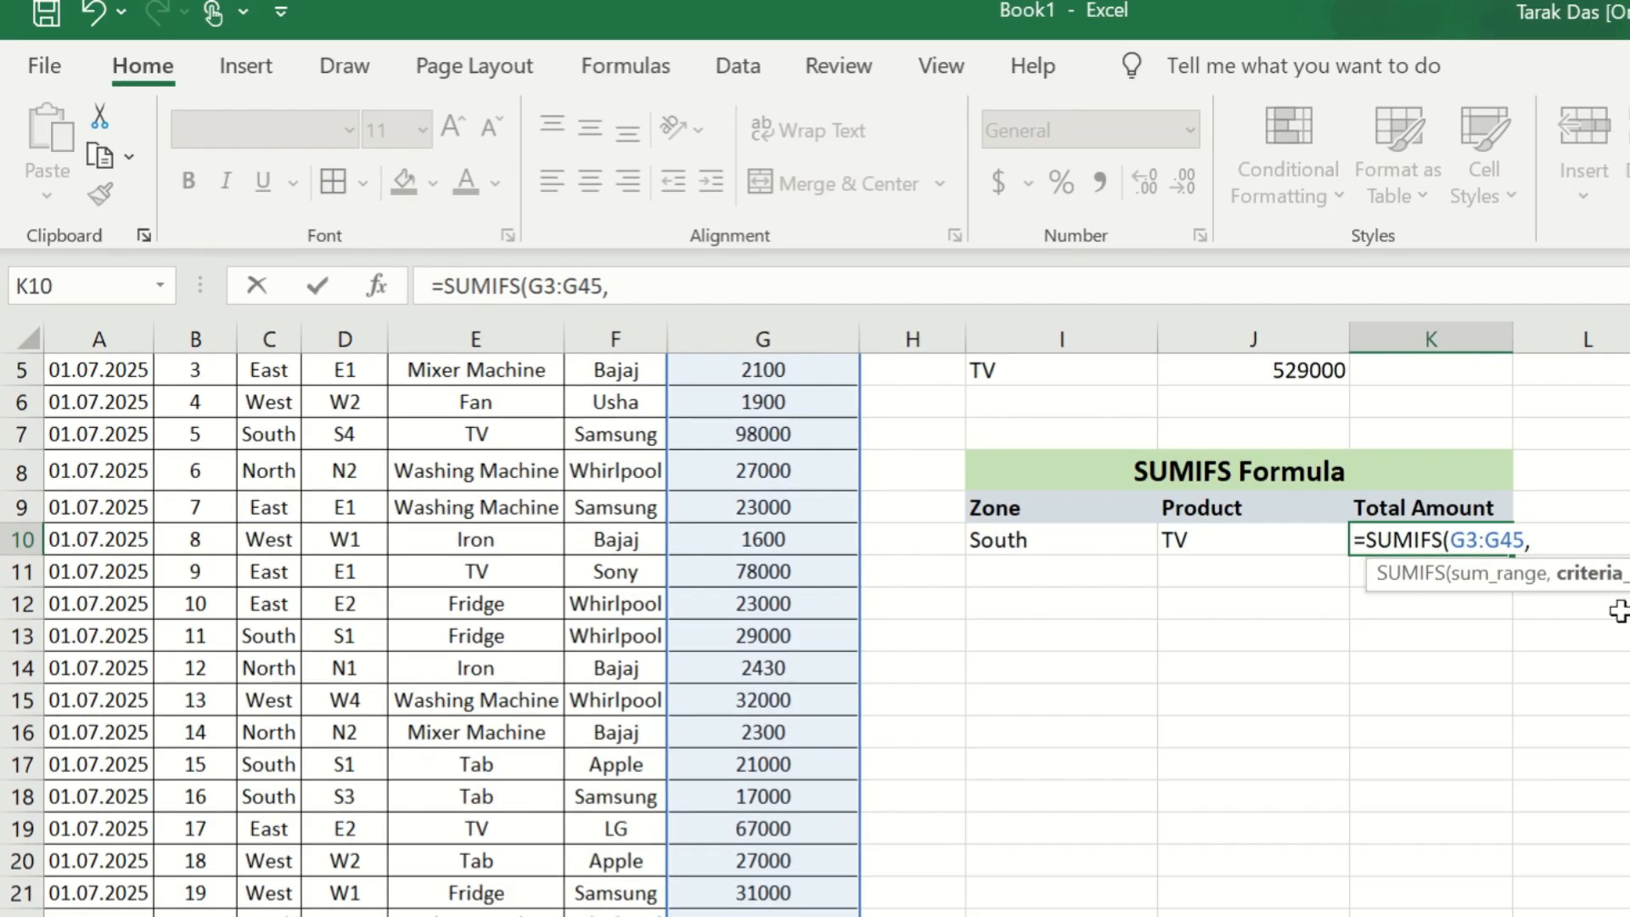
Step: Add the product column E3:E45 as the first criteria range of the SUMIFS formula, with J10 as its criteria
{"action": "scroll", "coordinate": [1622, 615], "scroll_direction": "up", "scroll_amount": 1}
{"action": "scroll", "coordinate": [1617, 611], "scroll_direction": "up", "scroll_amount": 1}
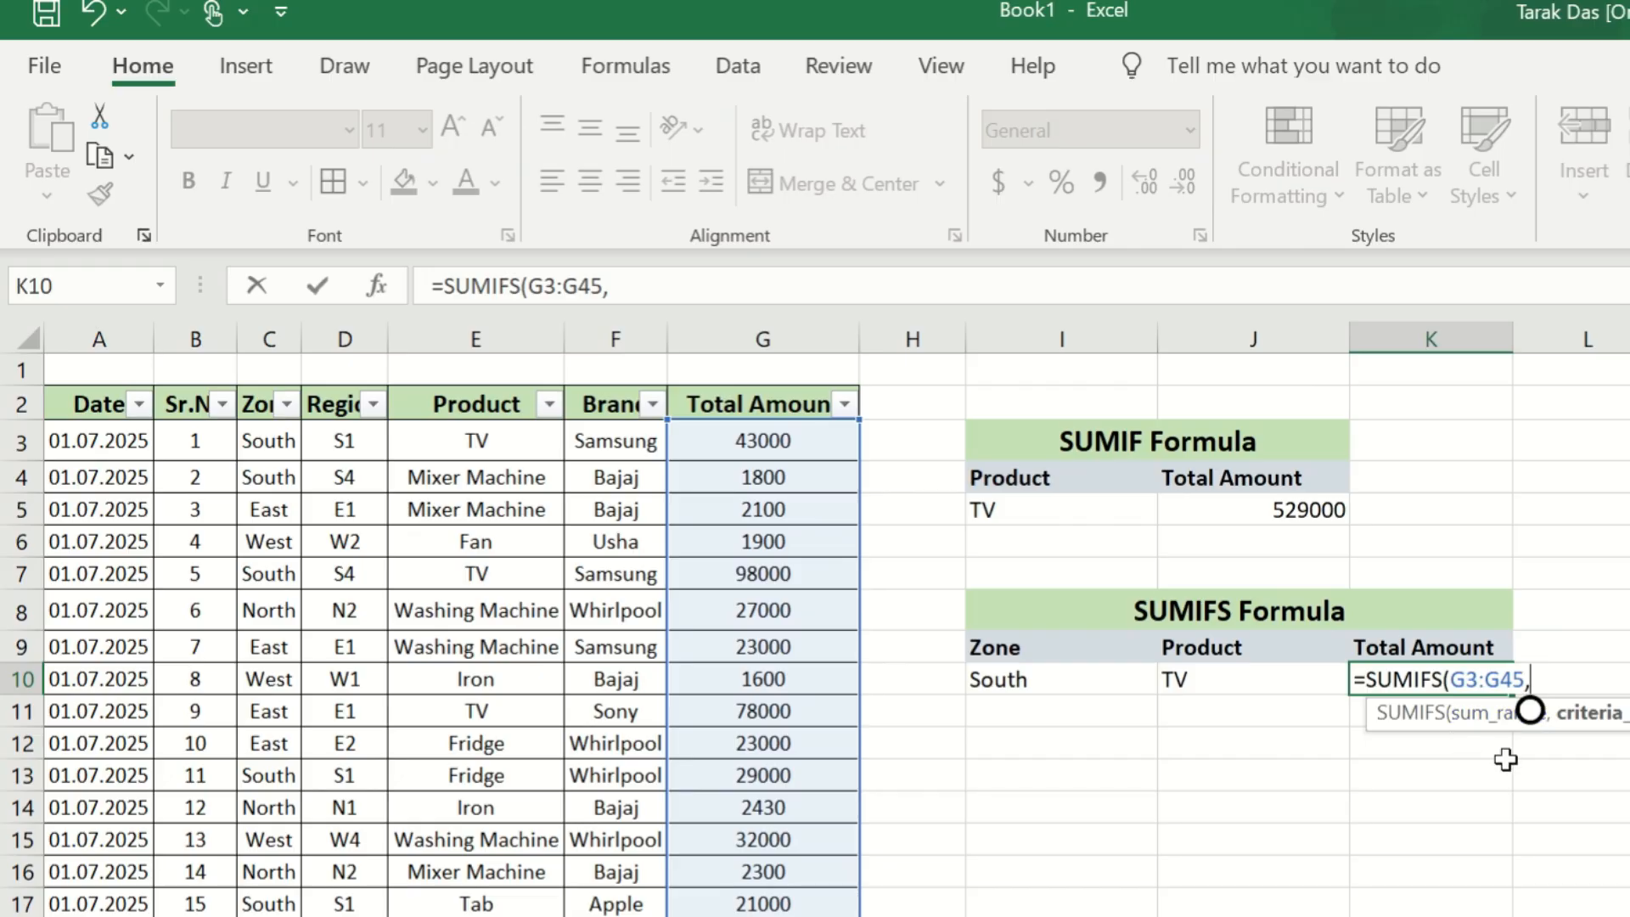
{"action": "left_click", "coordinate": [453, 441]}
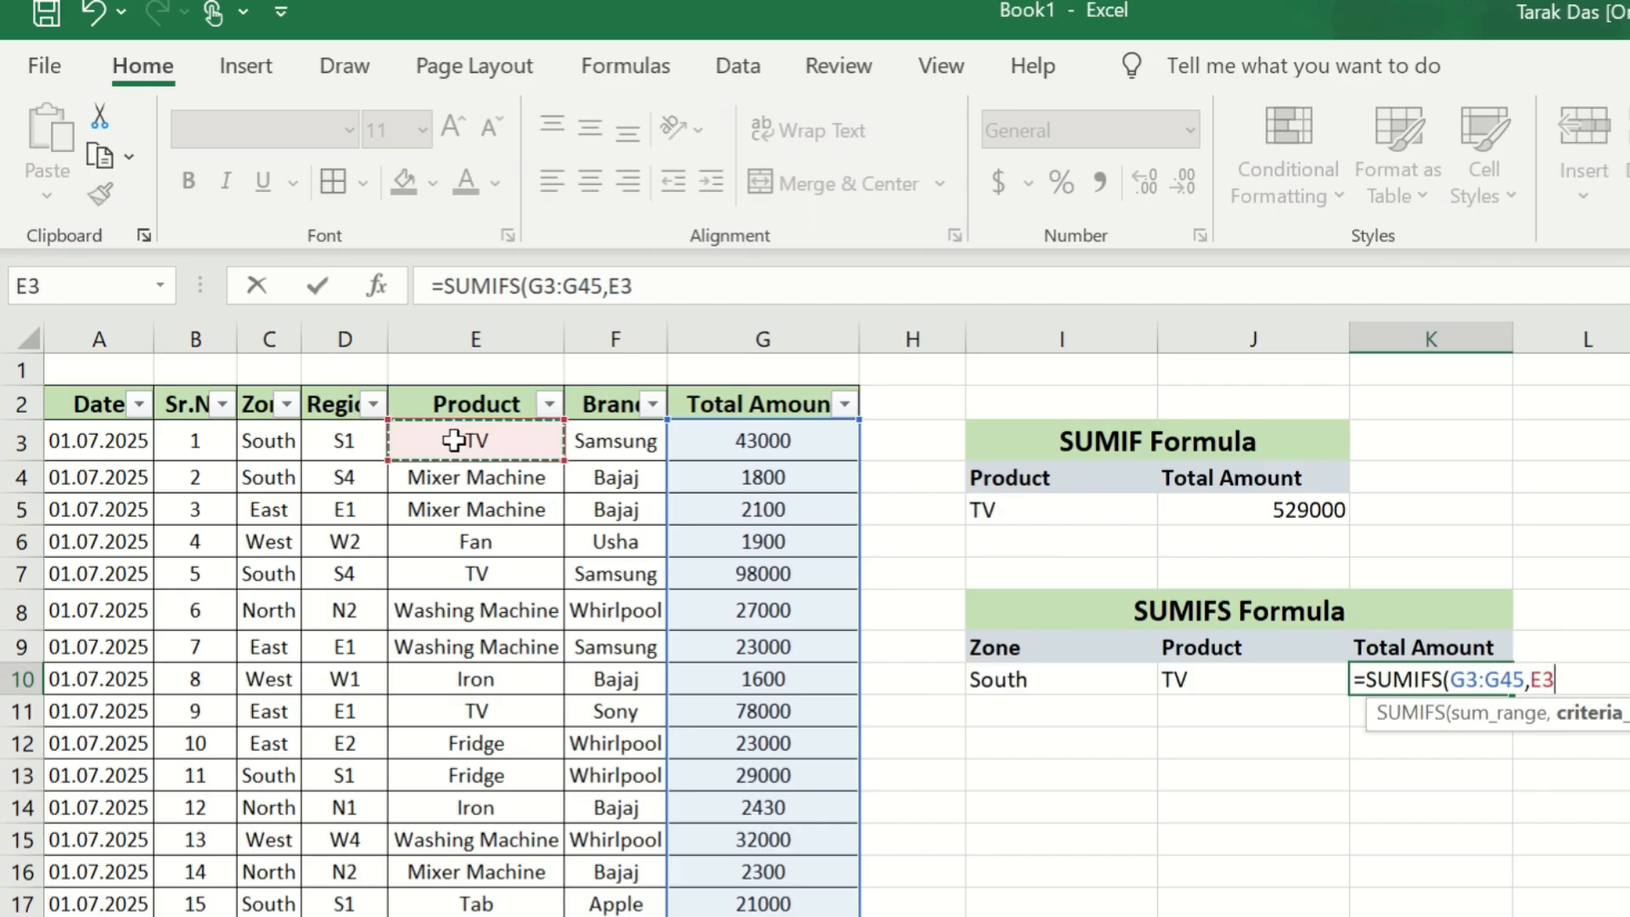
{"action": "key", "text": "ctrl+shift+Down"}
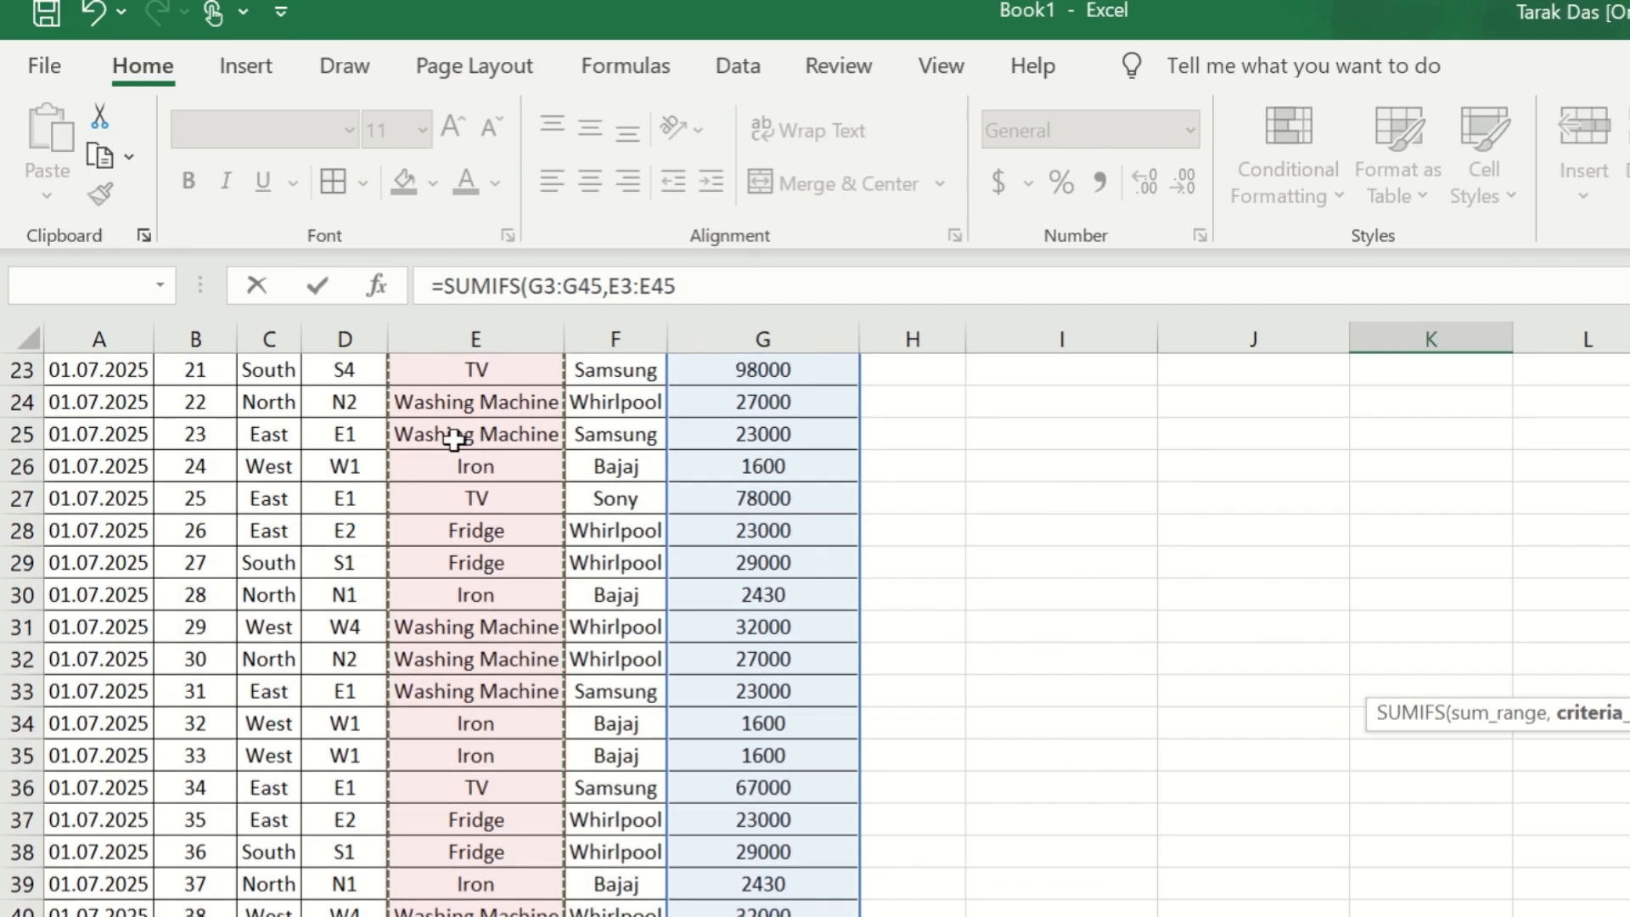
{"action": "key", "text": "ctrl+BackSpace"}
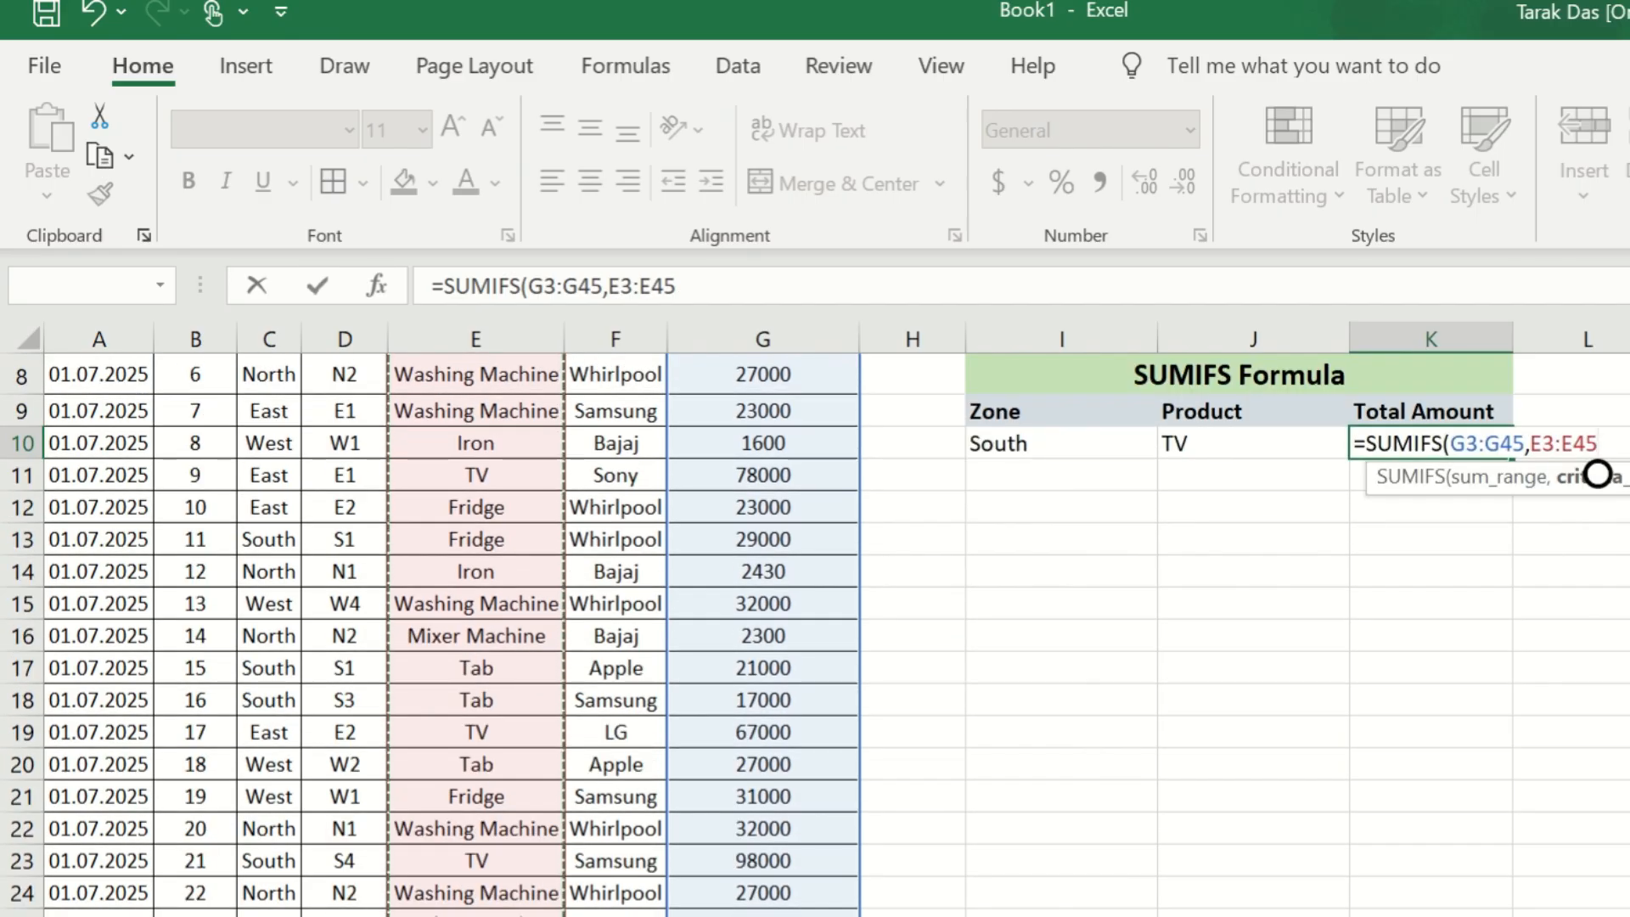
{"action": "type", "text": ","}
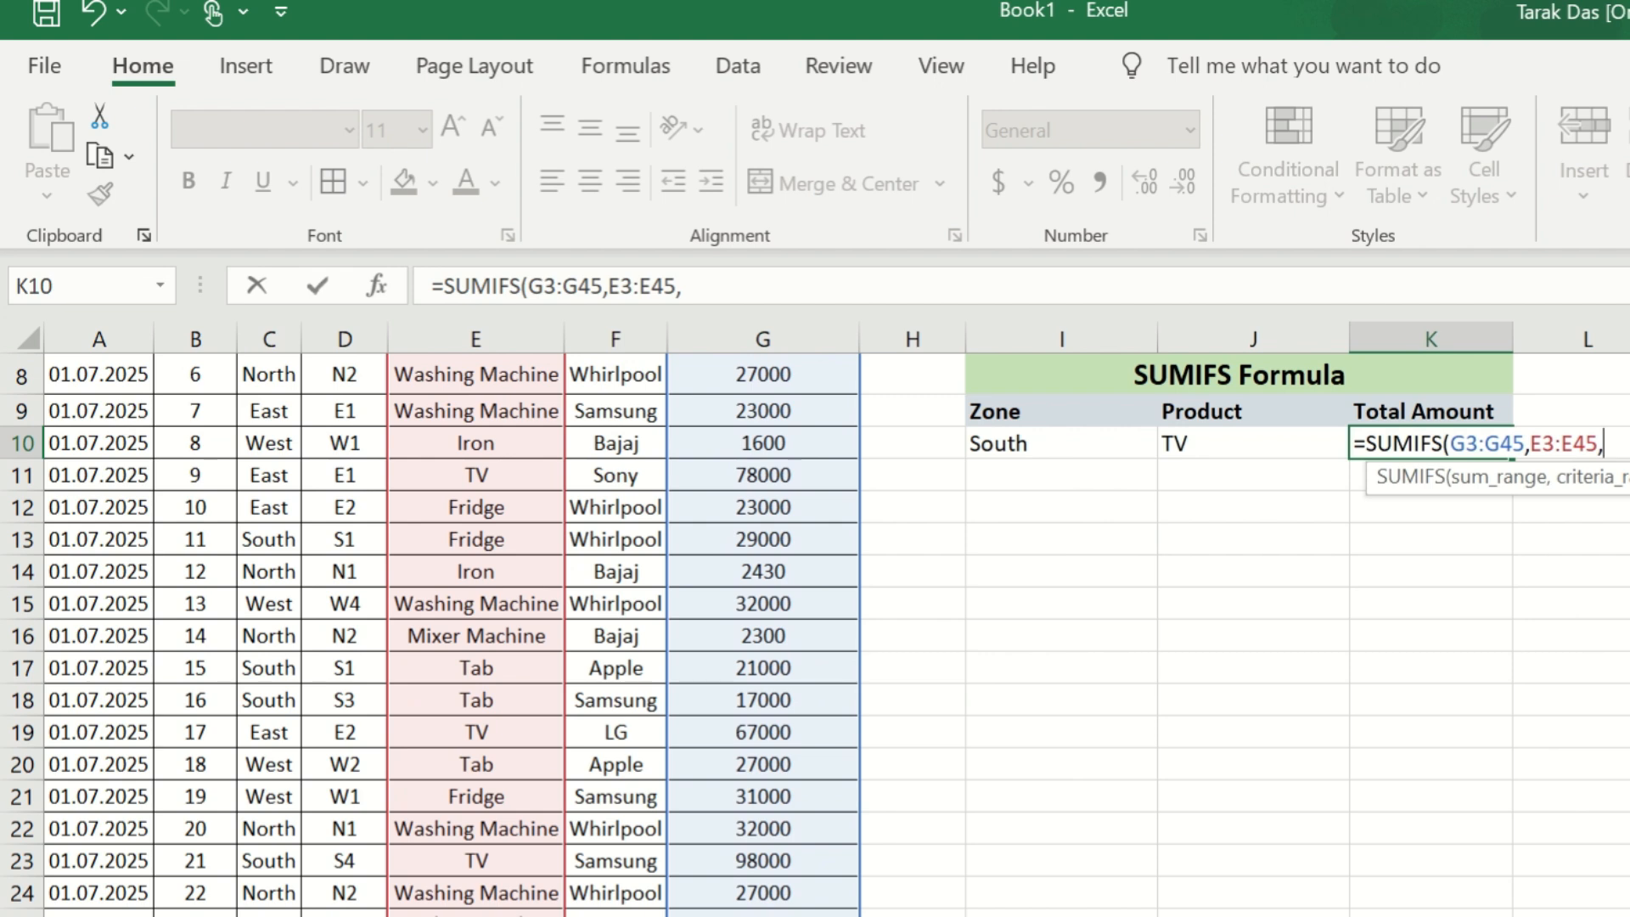
{"action": "scroll", "coordinate": [1603, 709], "scroll_direction": "up", "scroll_amount": 3}
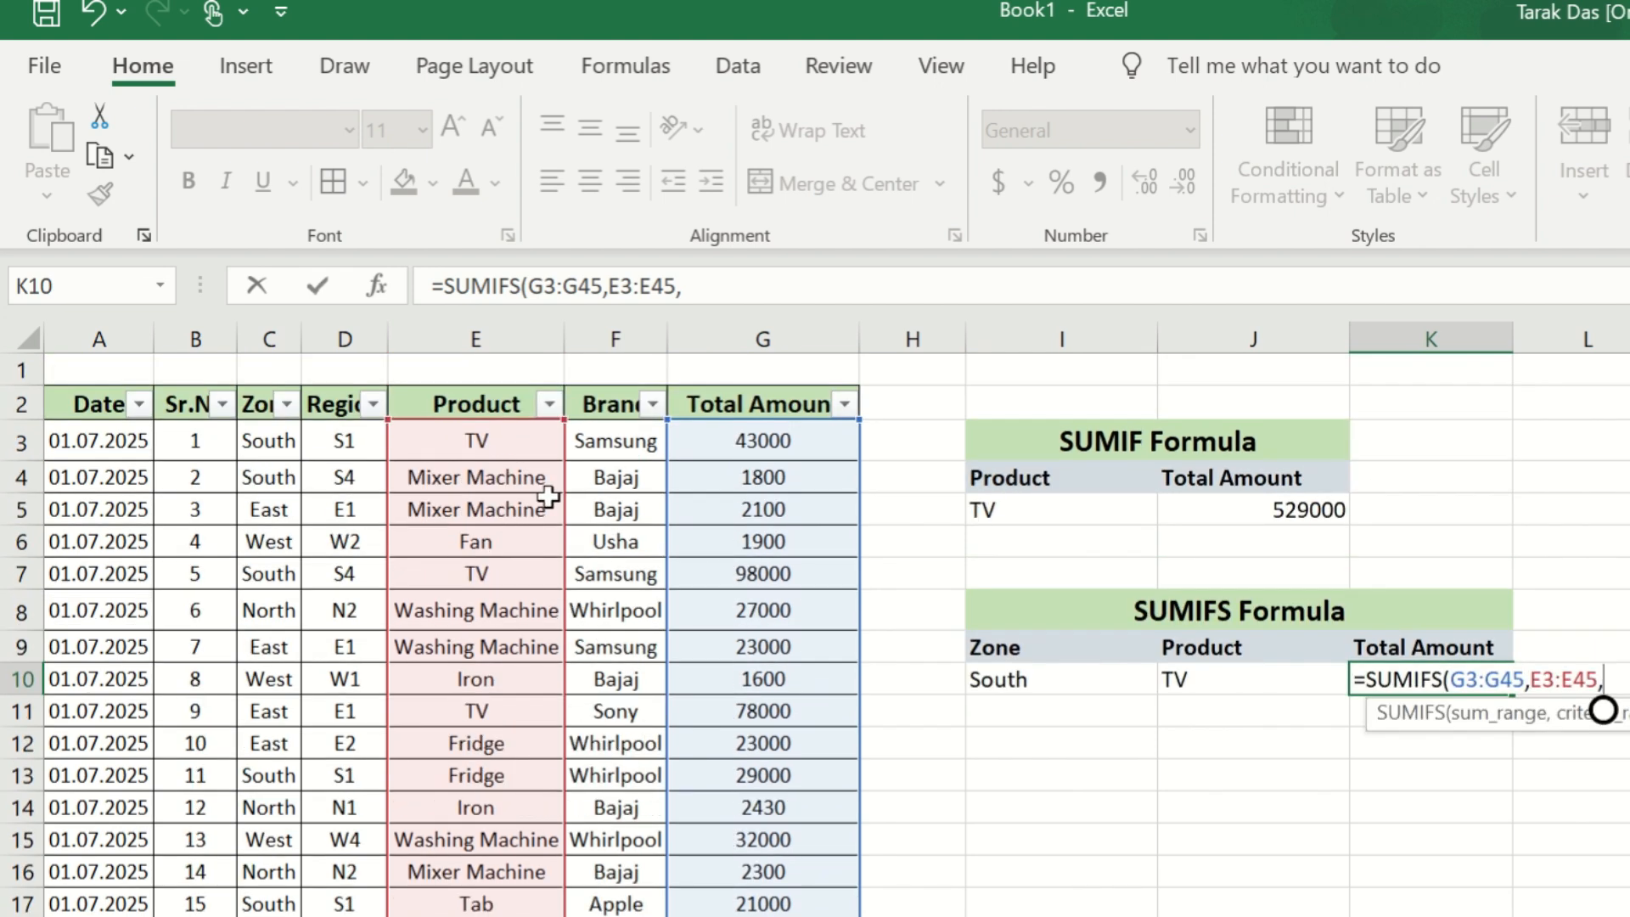
{"action": "left_click", "coordinate": [1224, 680]}
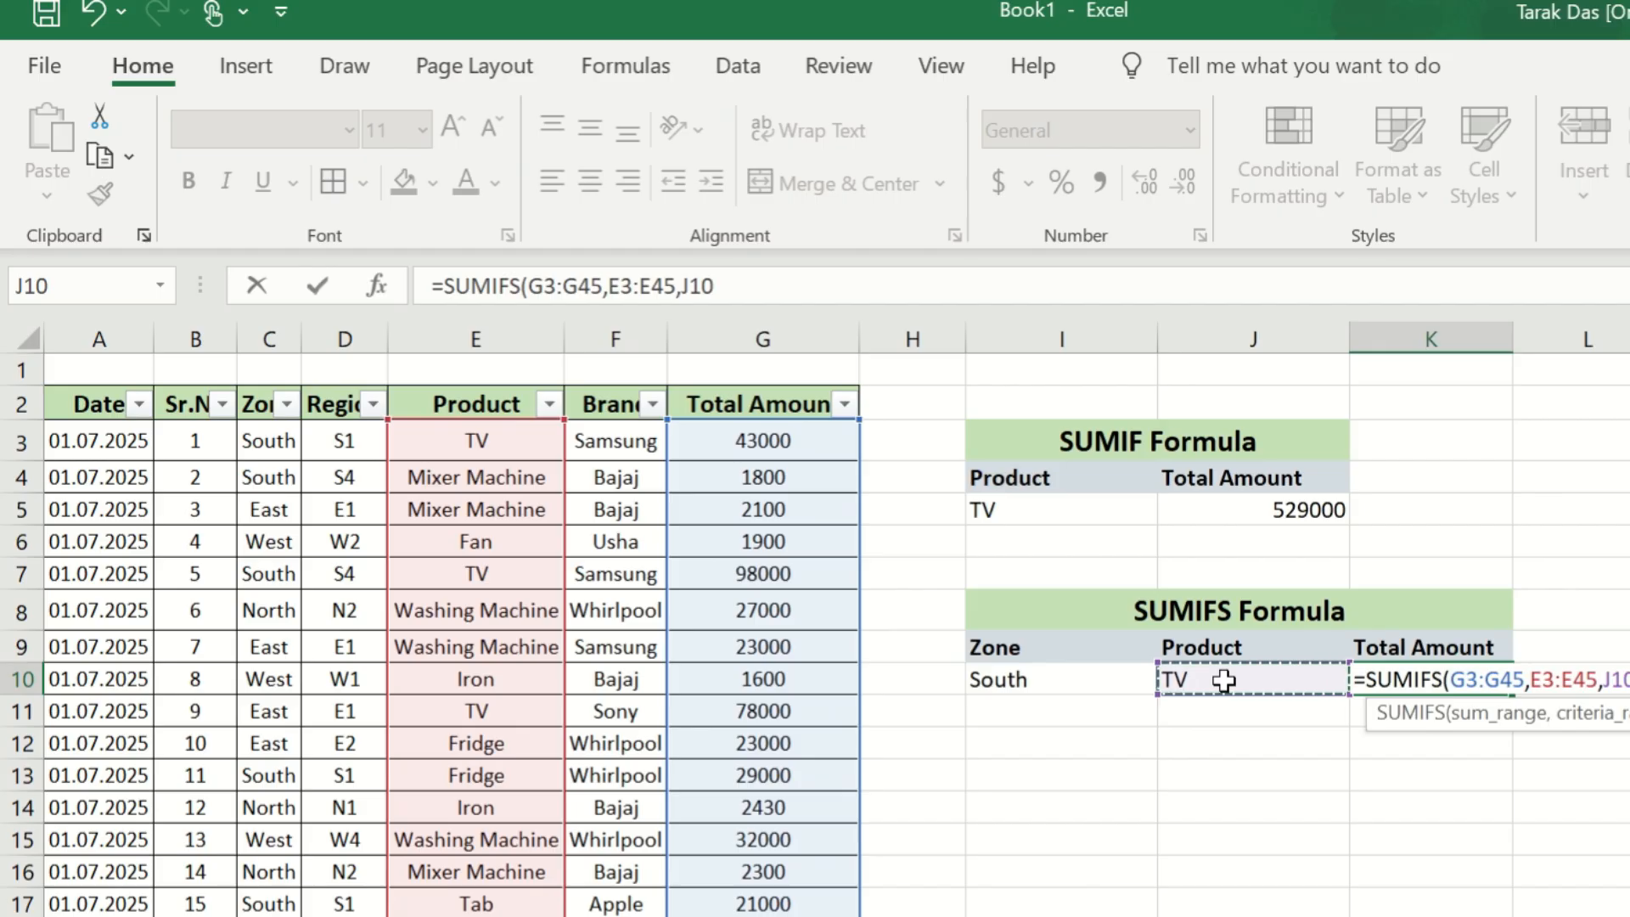
{"action": "type", "text": ","}
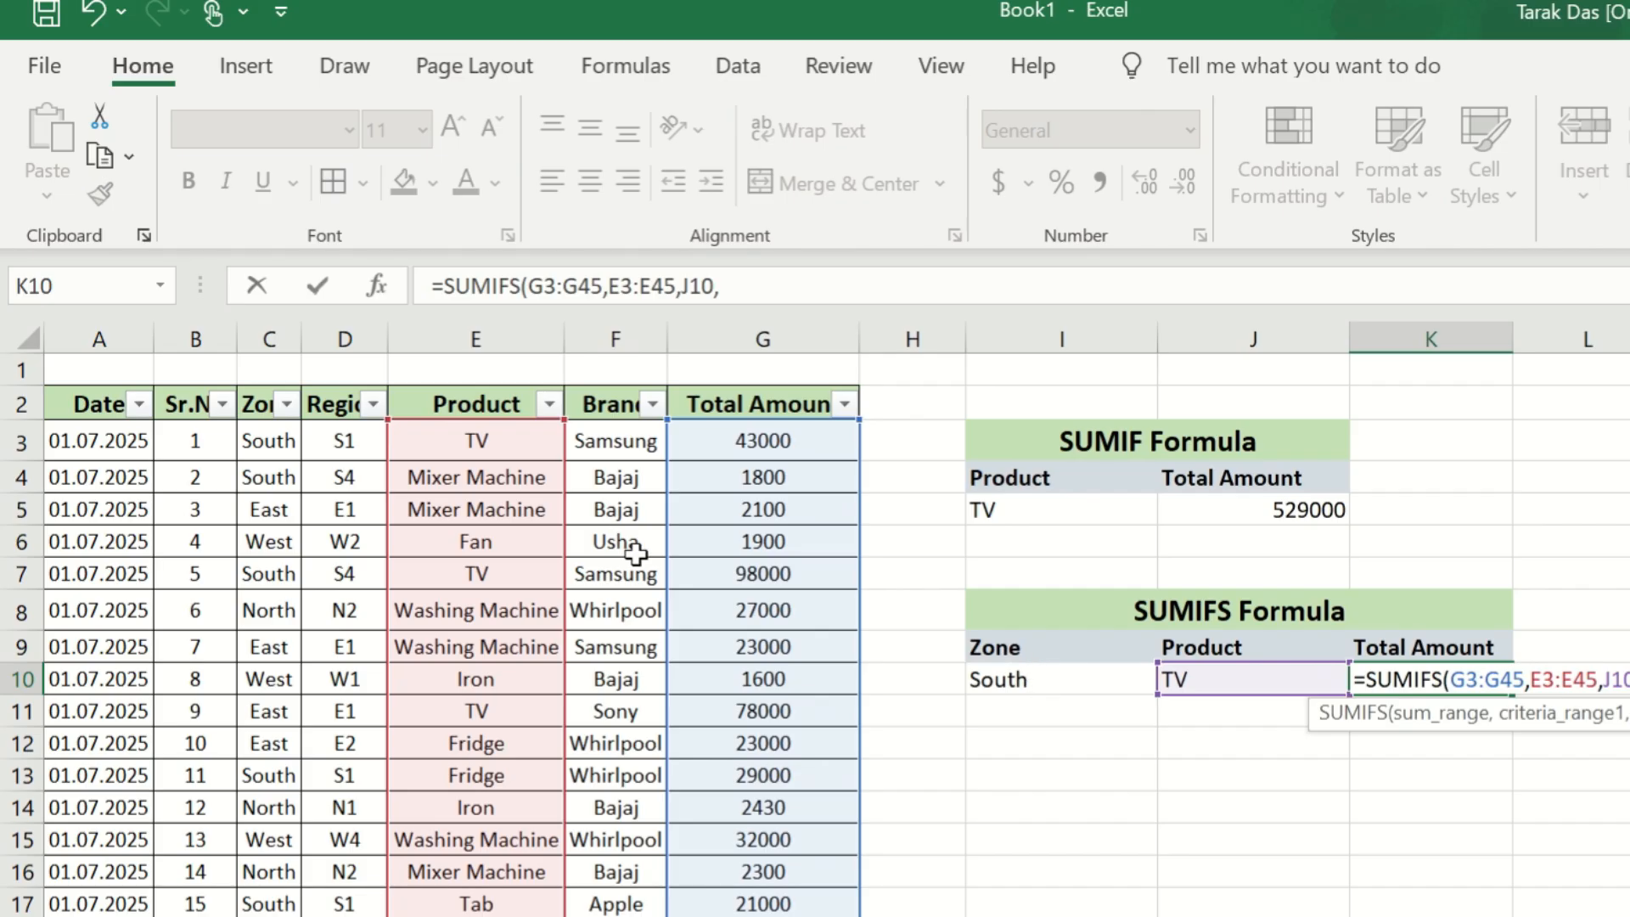
Step: Add the zone column C3:C45 as the second criteria range of the SUMIFS formula
{"action": "left_click", "coordinate": [264, 439]}
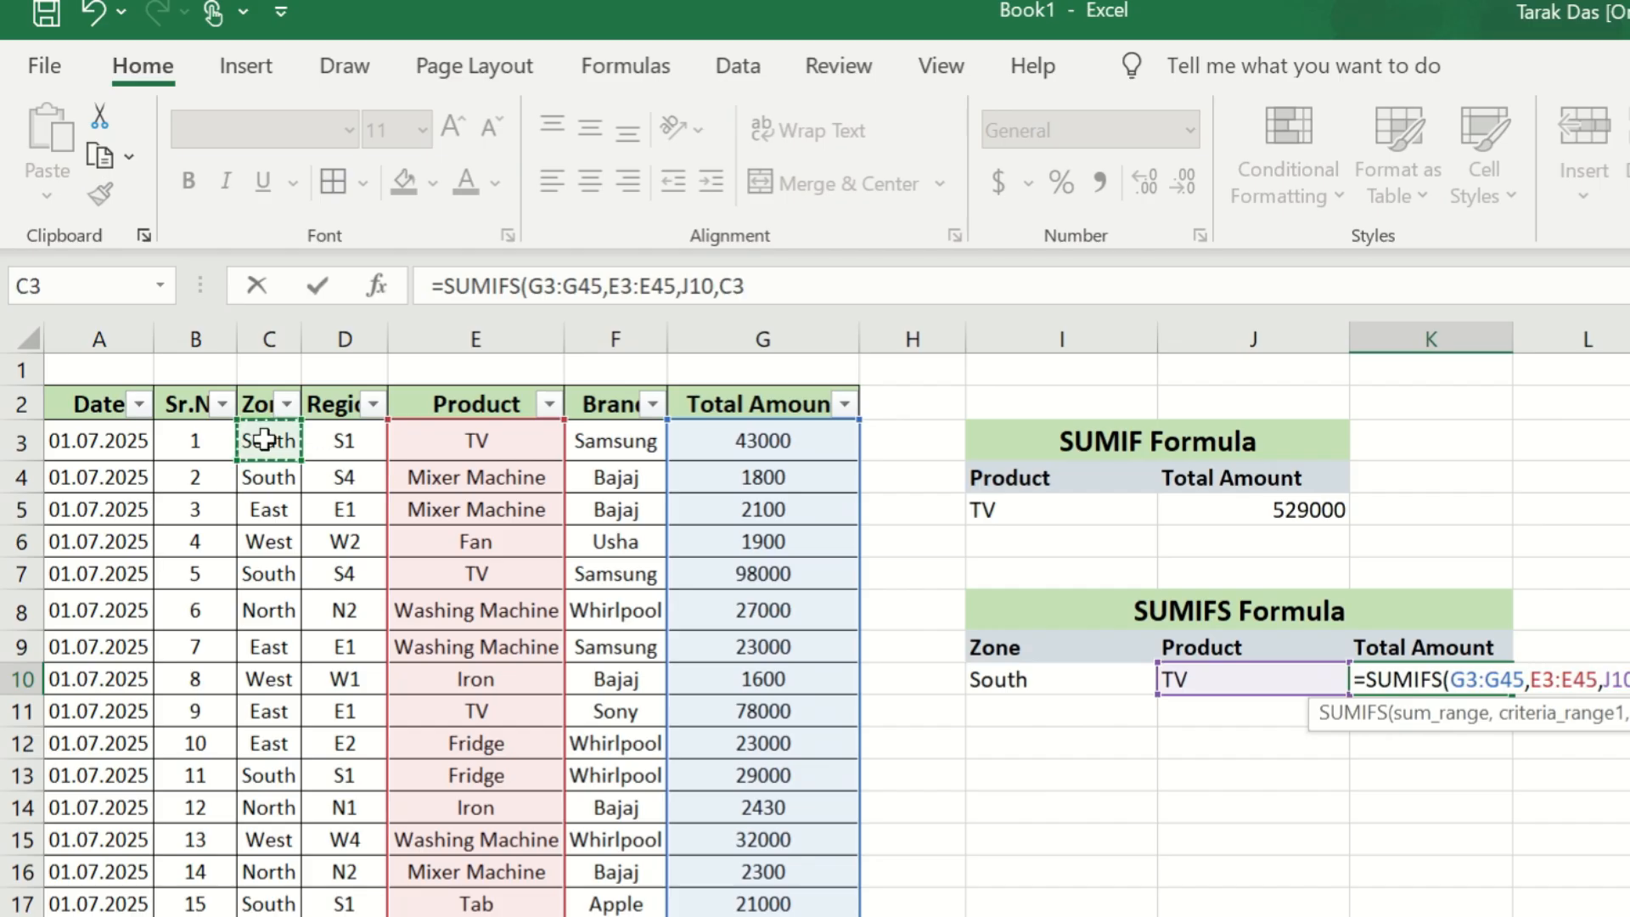
{"action": "key", "text": "ctrl+shift+Down"}
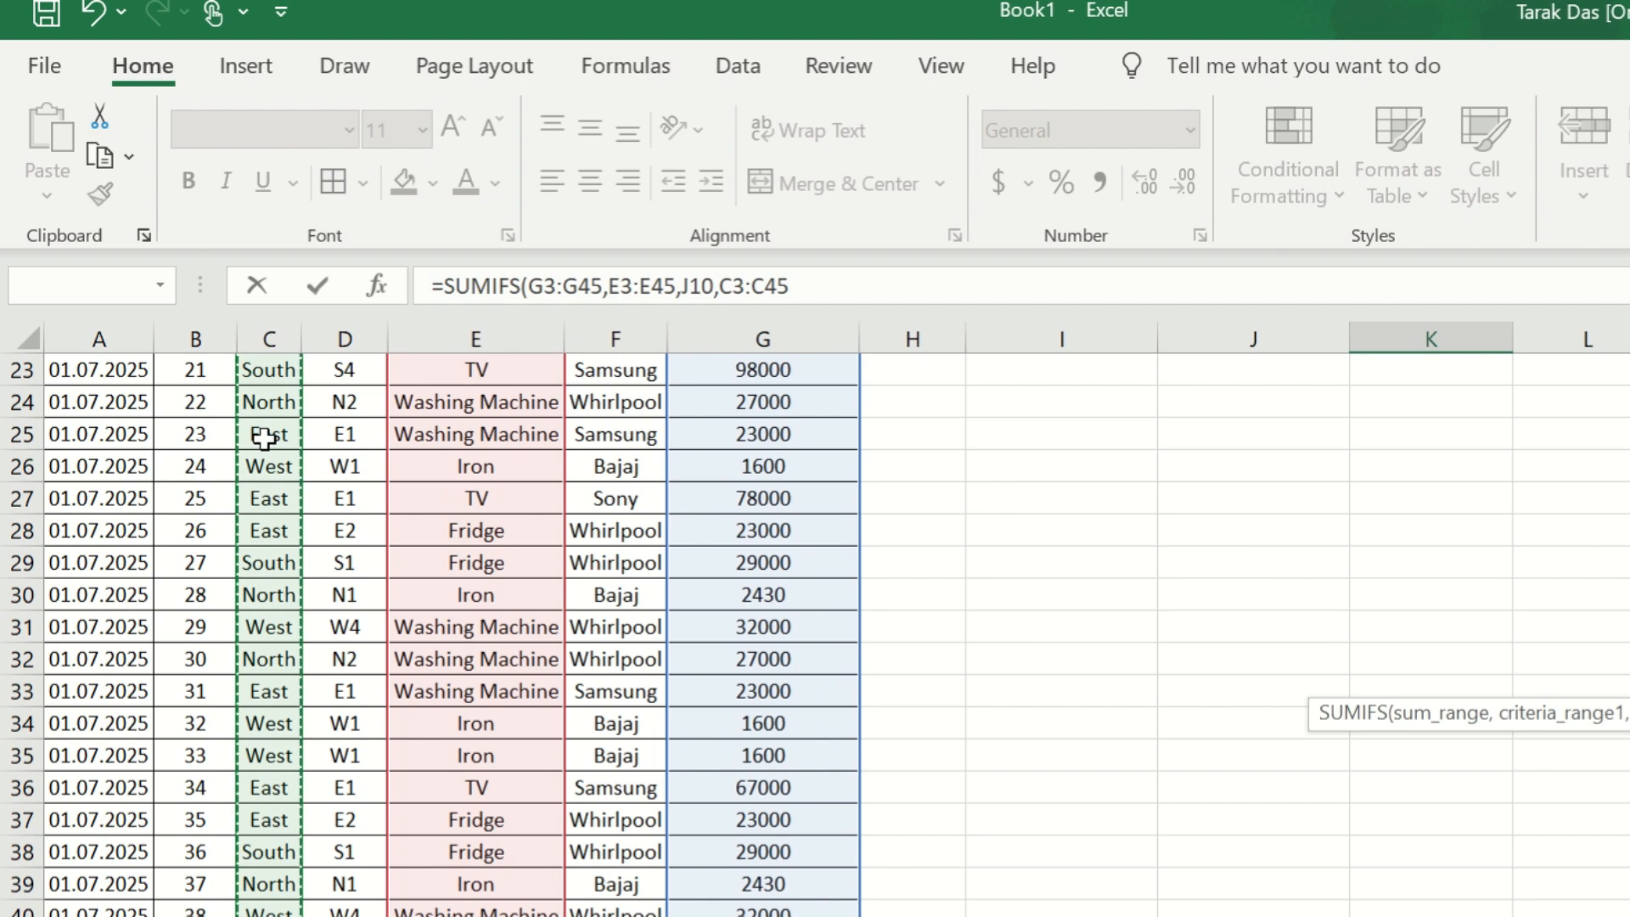
{"action": "key", "text": "ctrl+BackSpace"}
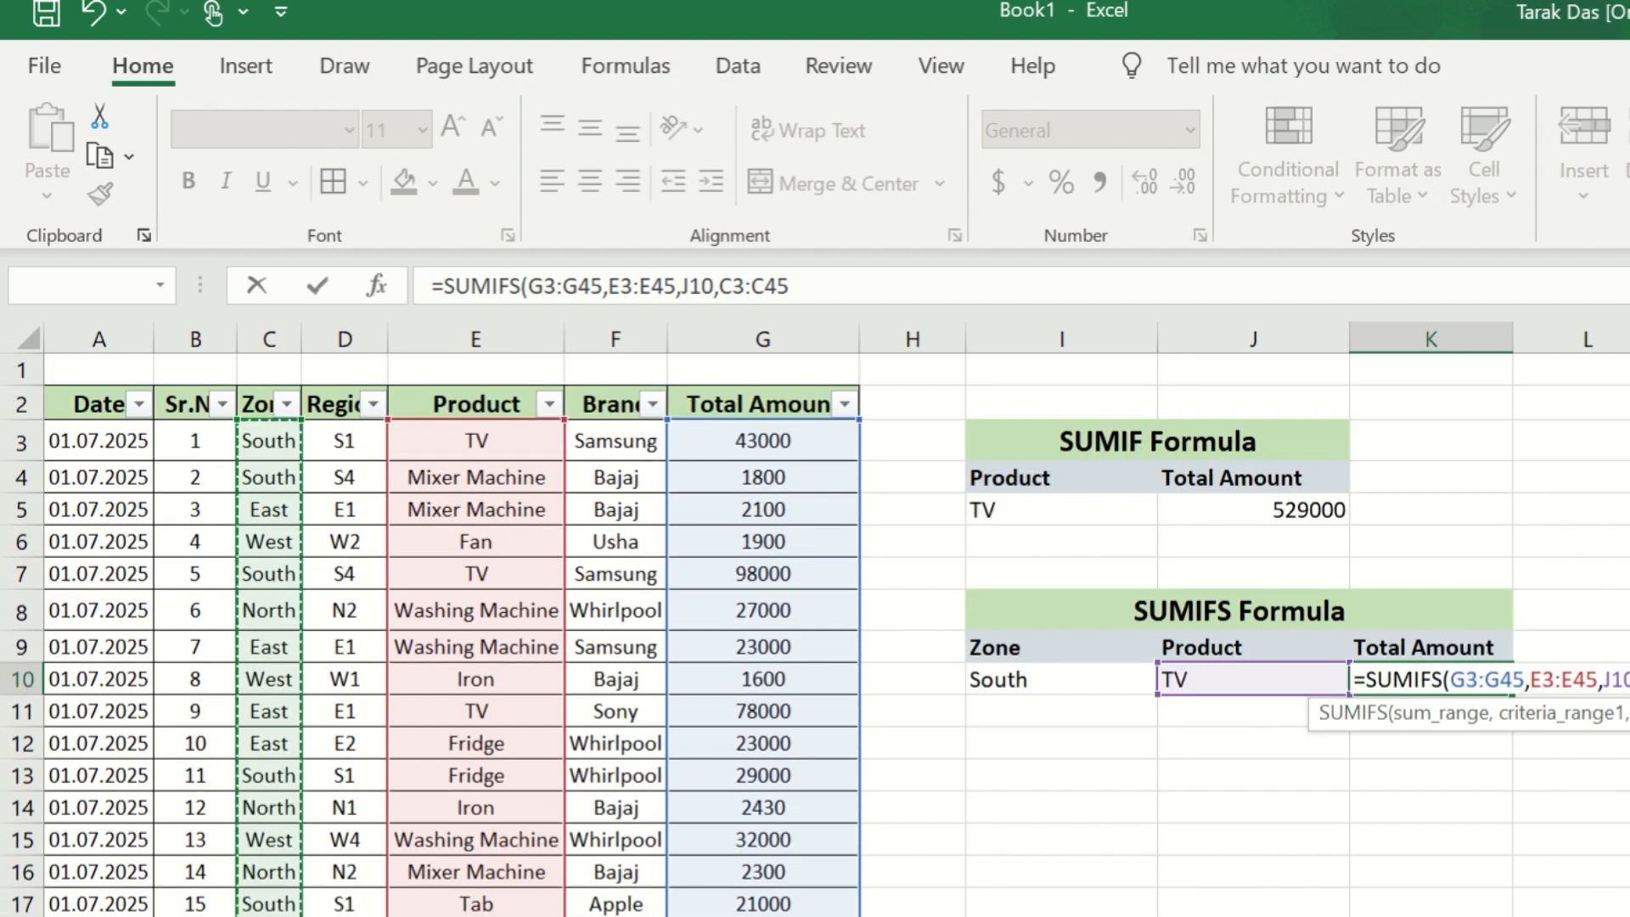
{"action": "type", "text": ","}
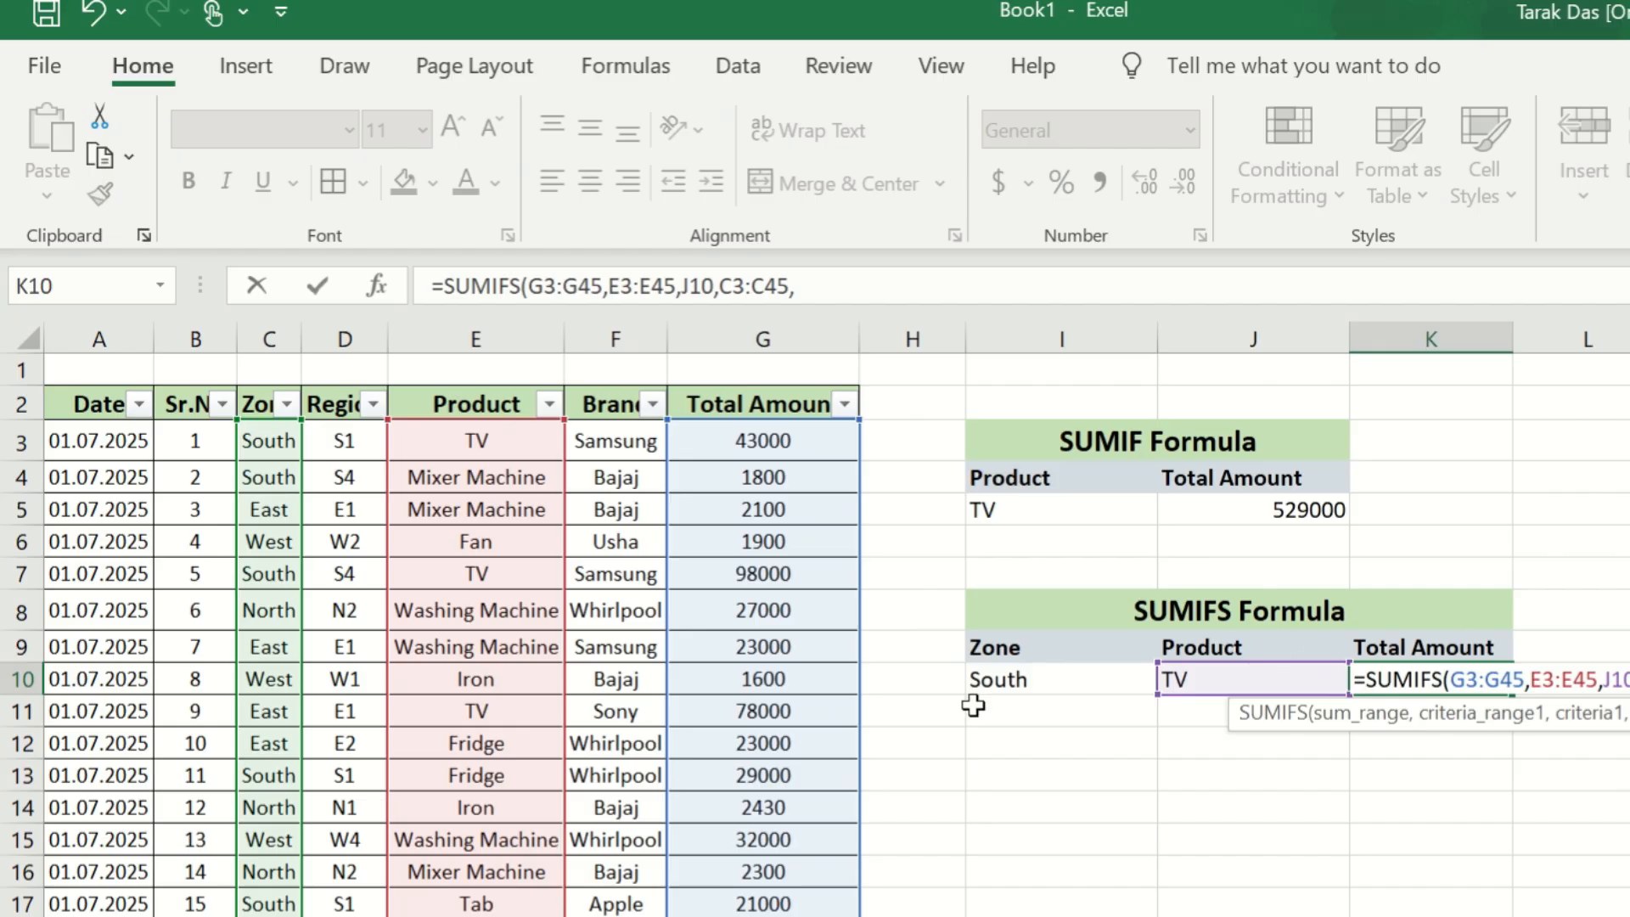
Step: Complete the SUMIFS formula in K10 with I10 as the second criteria, and review its zone, product and total cells
{"action": "left_click", "coordinate": [1039, 681]}
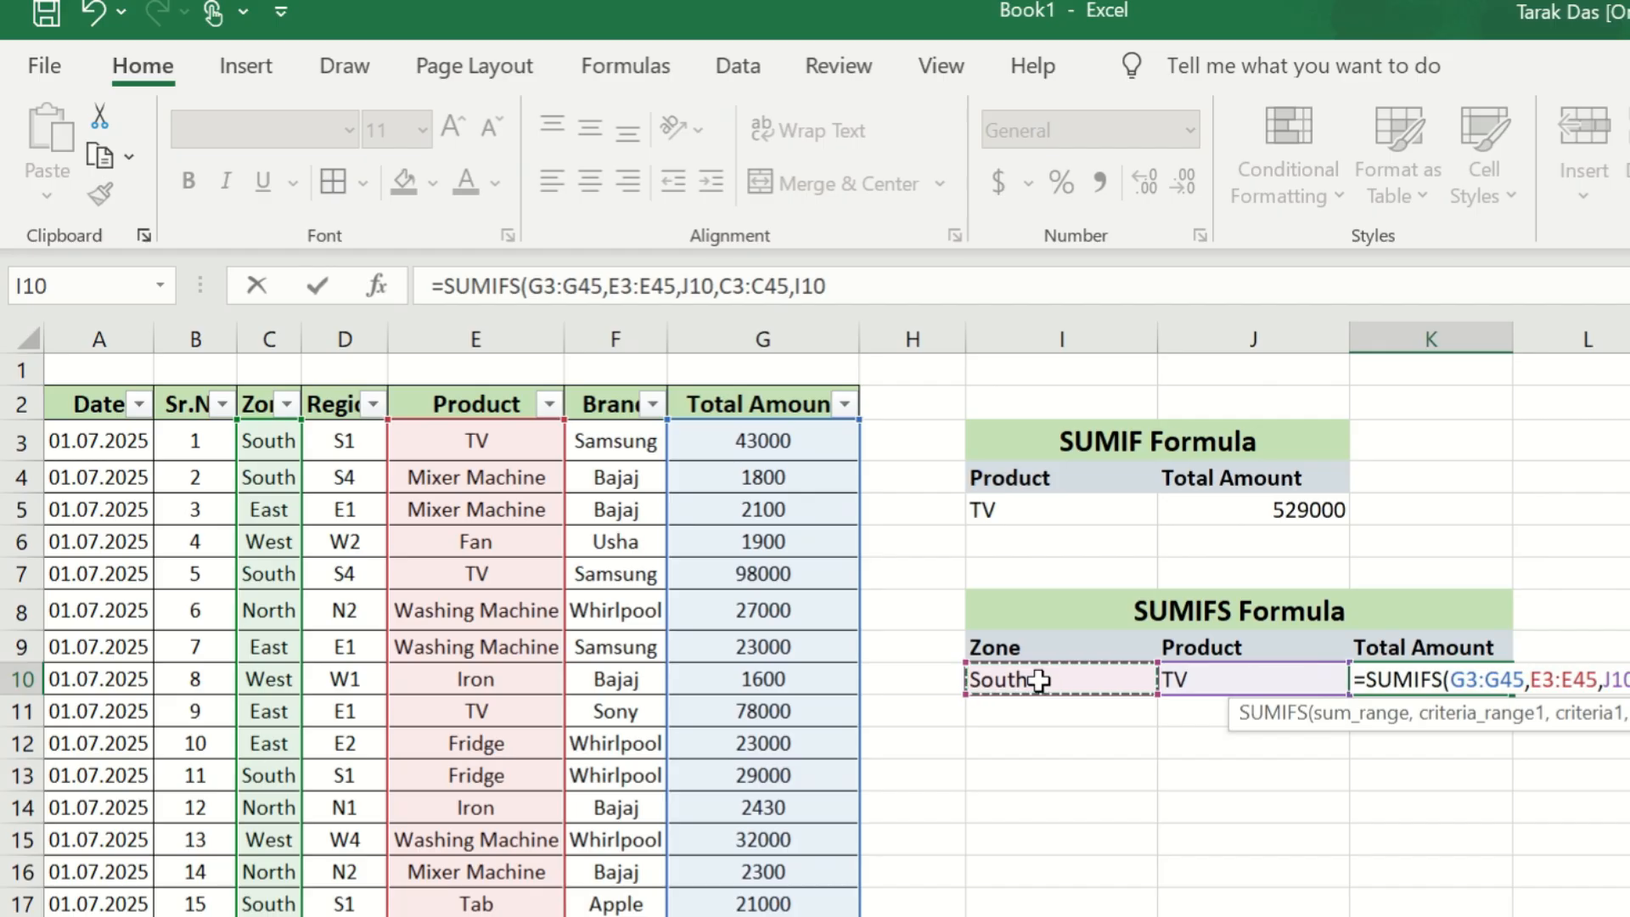
{"action": "type", "text": ")"}
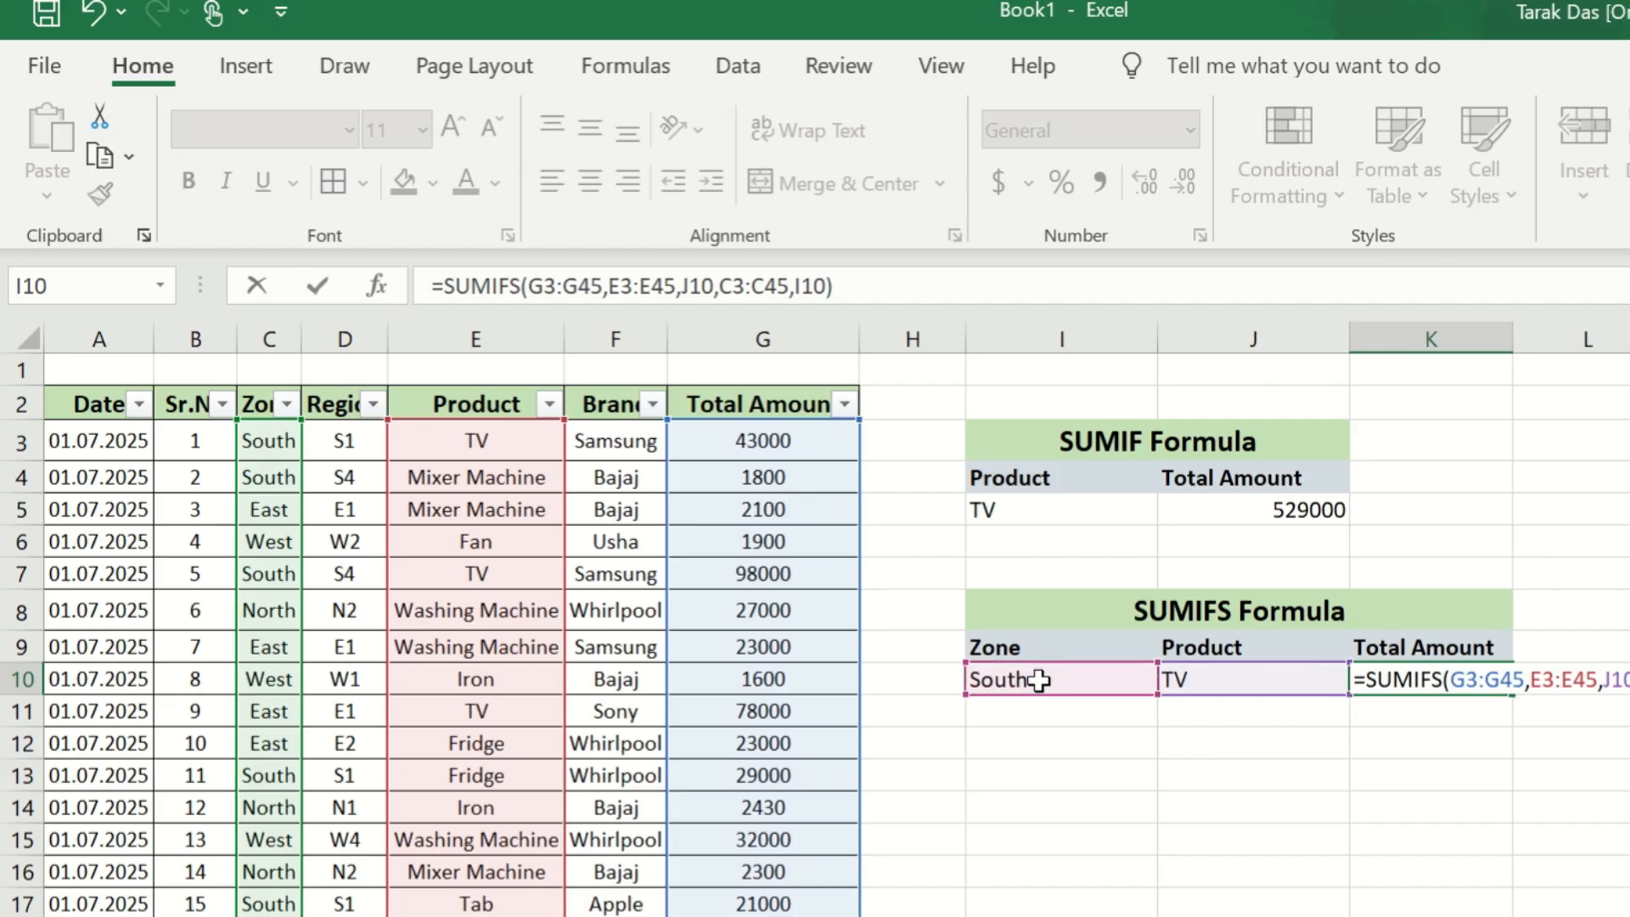
{"action": "key", "text": "Return"}
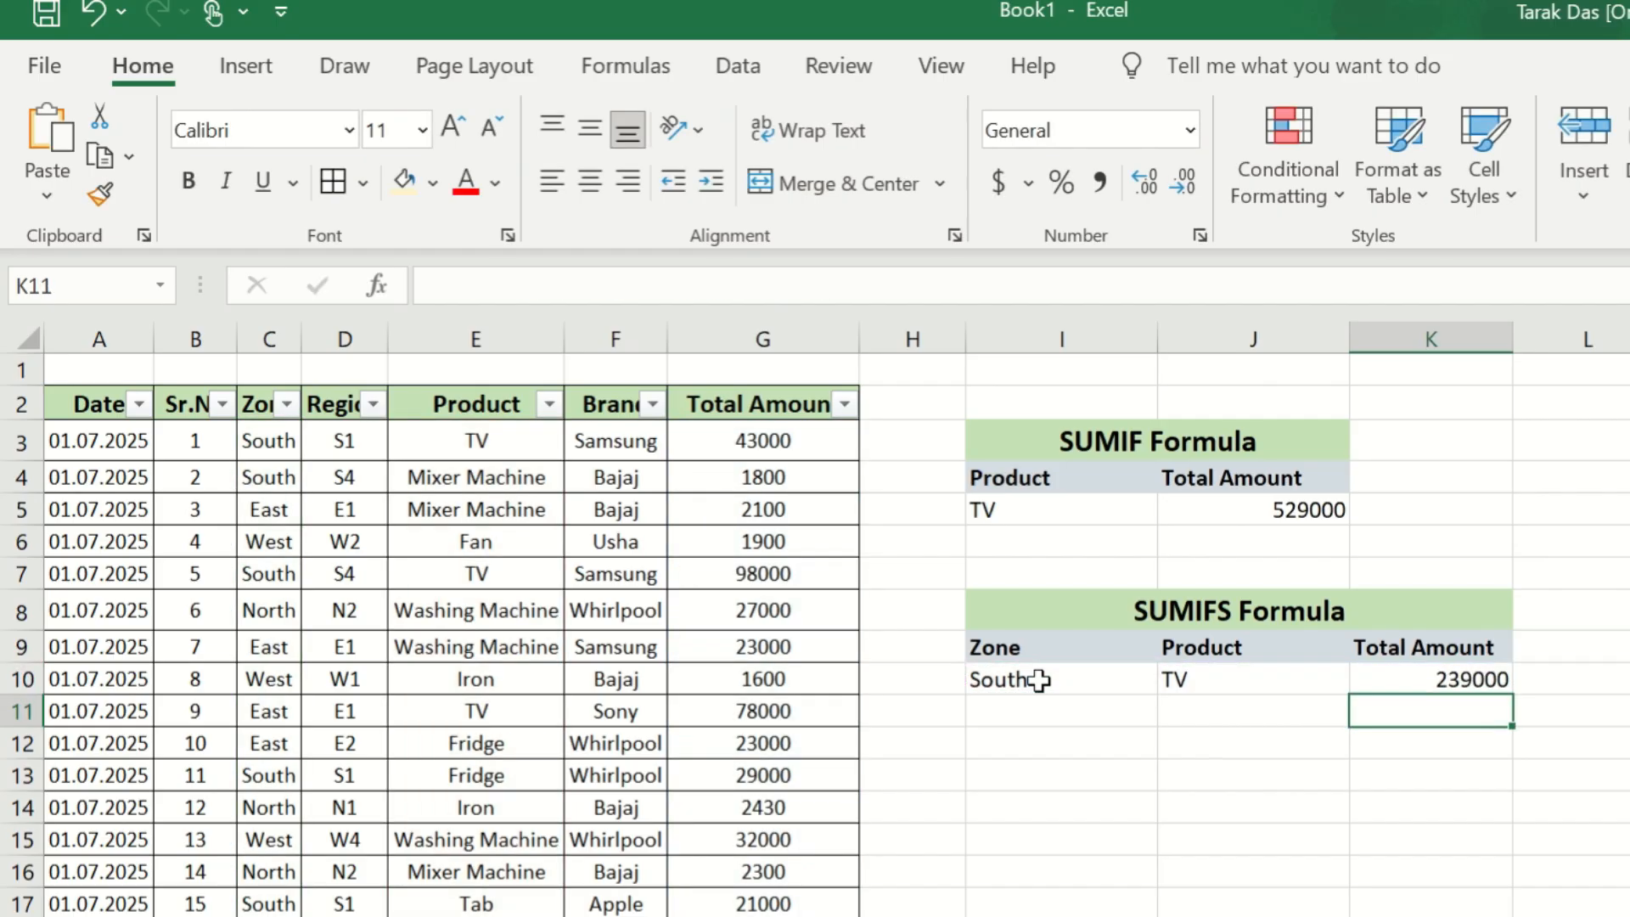
{"action": "left_click", "coordinate": [1093, 682]}
{"action": "left_click", "coordinate": [1242, 687]}
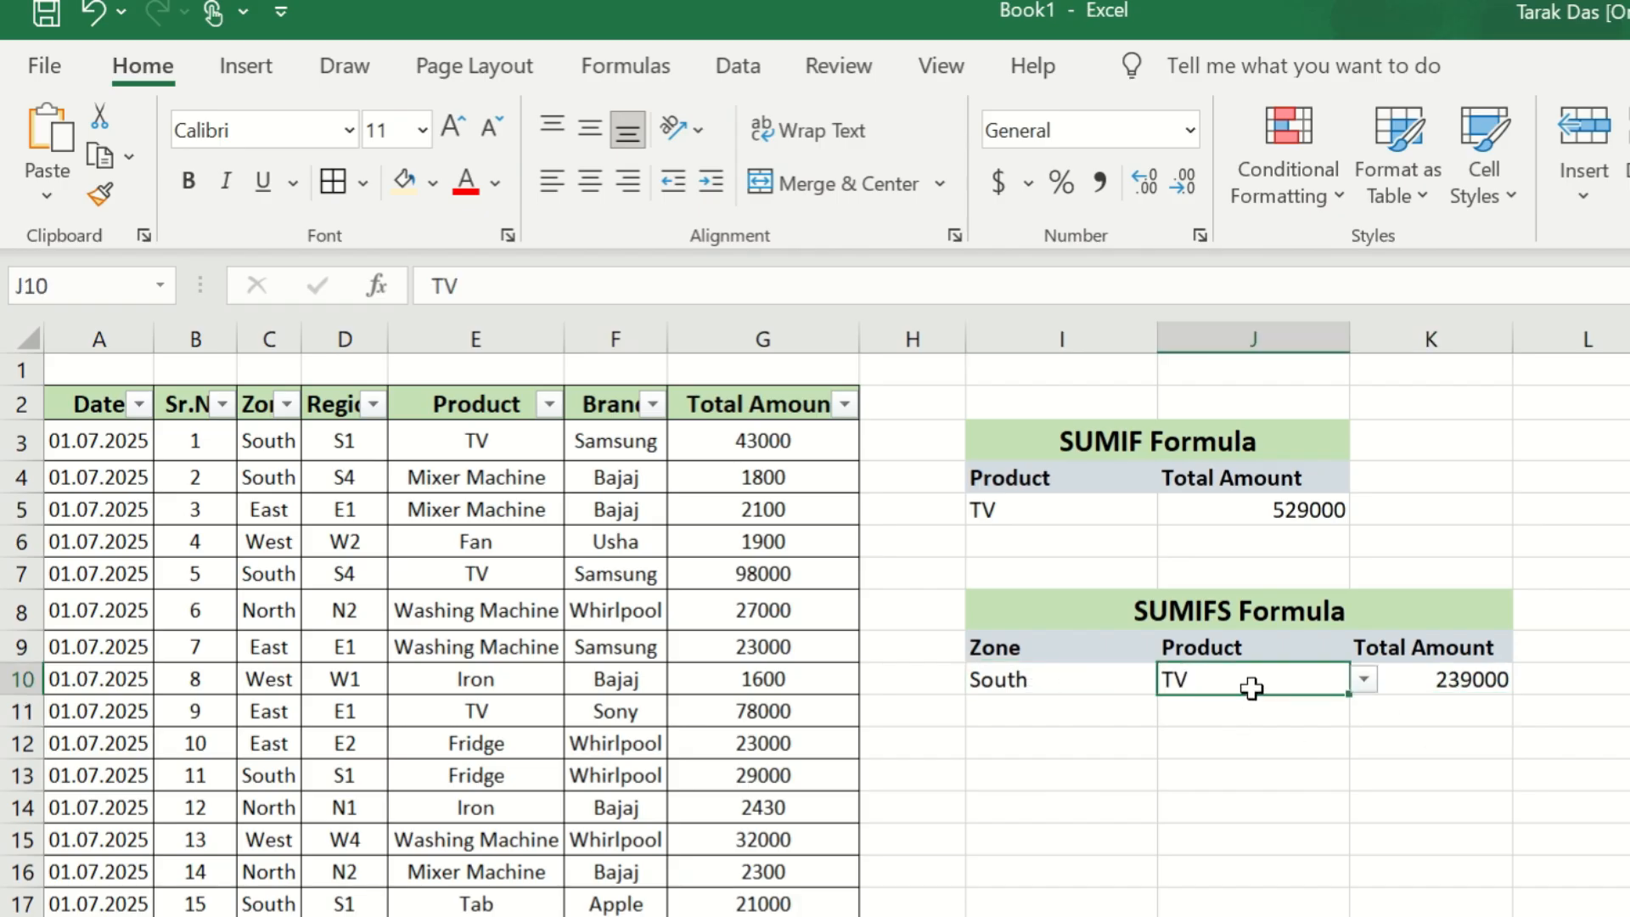
{"action": "left_click", "coordinate": [1474, 679]}
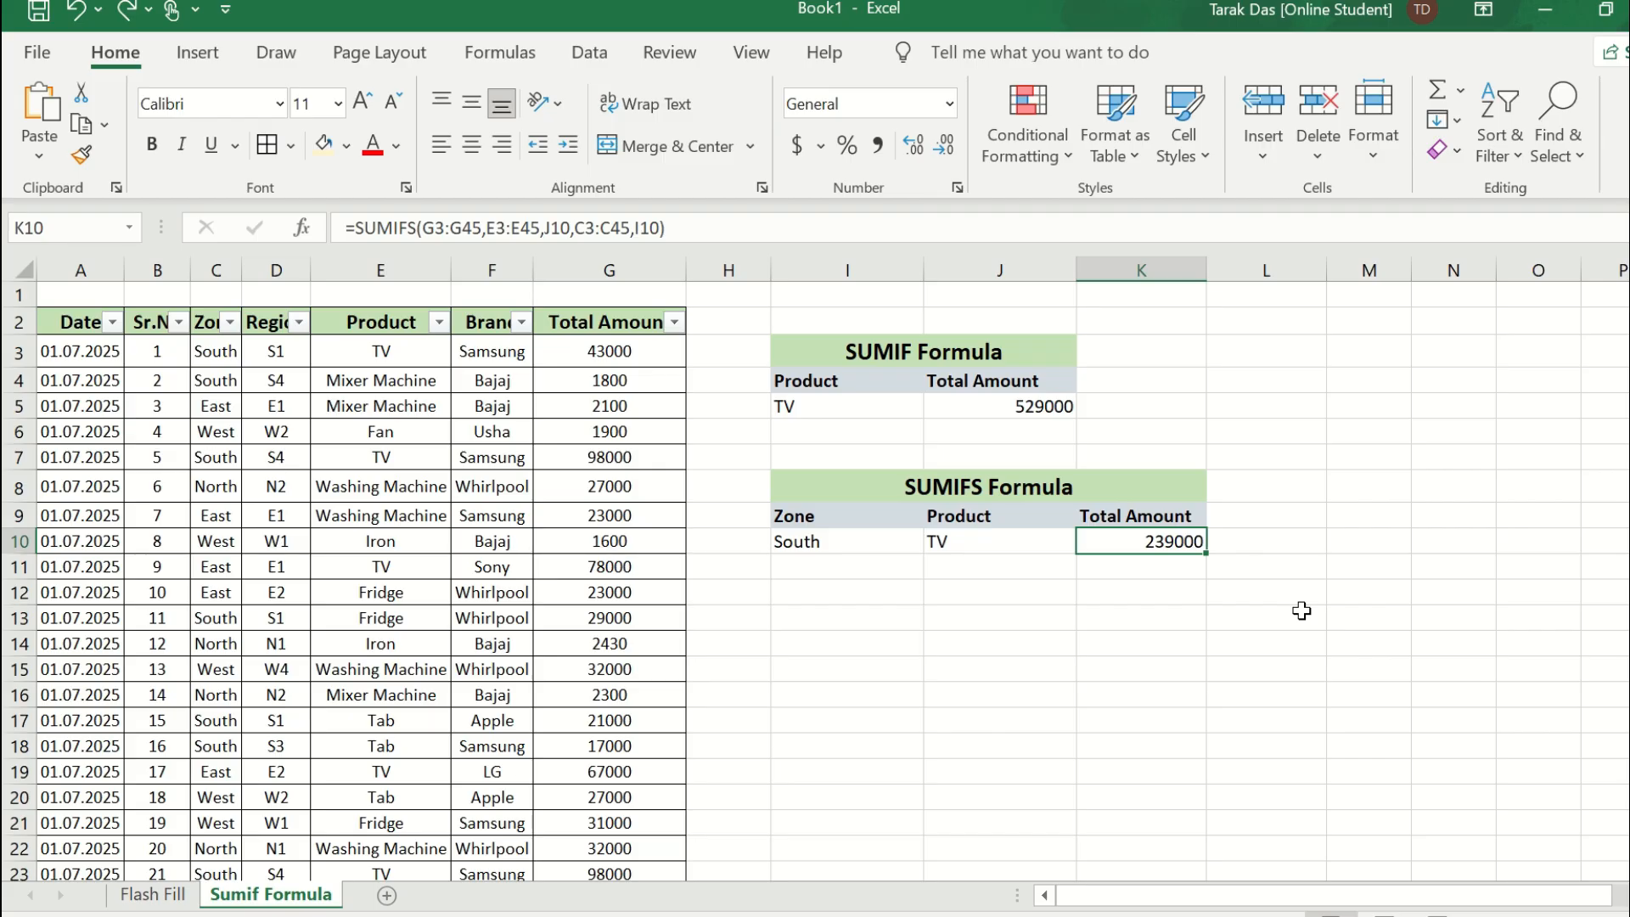
Step: Change the zone in I10 of the SUMIFS section to East and check the total in K10
{"action": "left_click", "coordinate": [805, 545]}
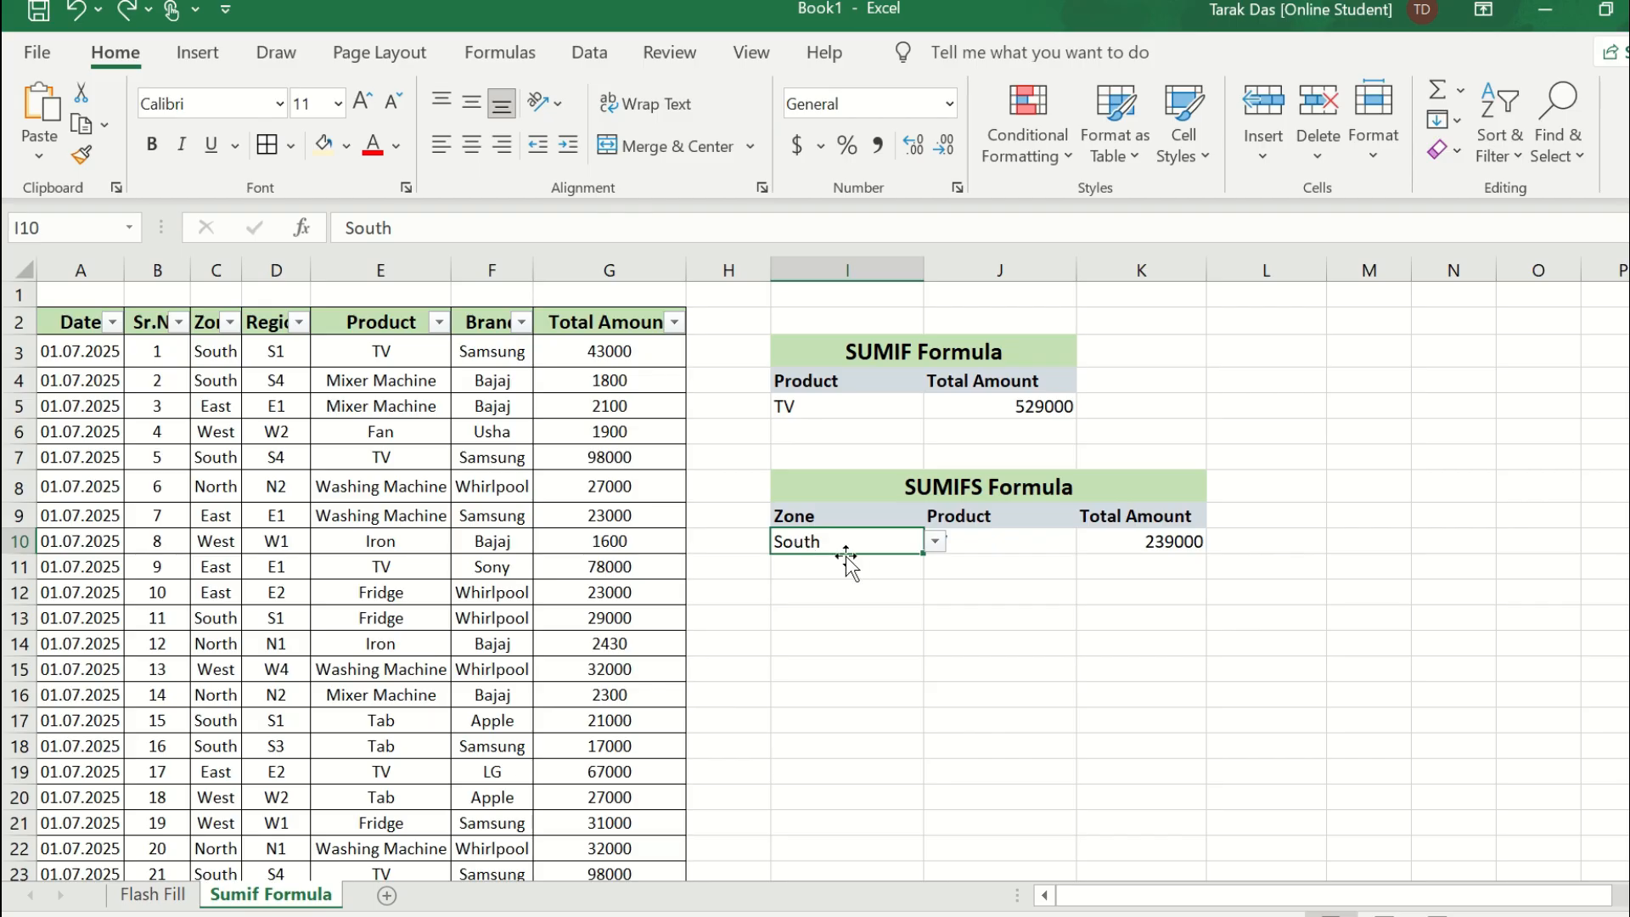
{"action": "left_click", "coordinate": [933, 542]}
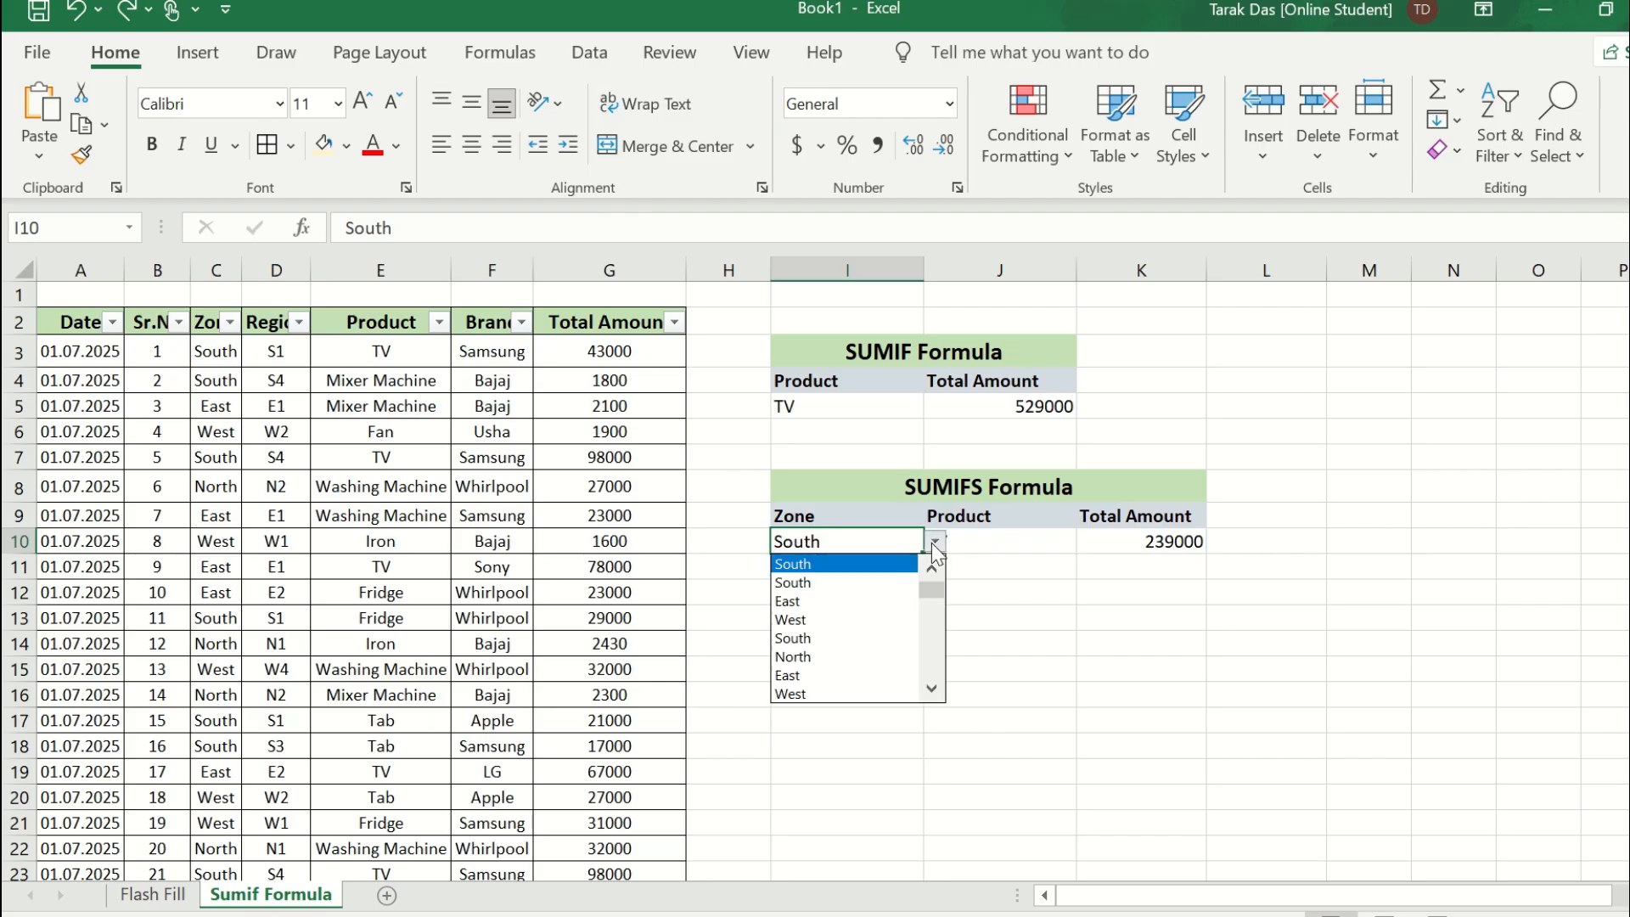
{"action": "left_click", "coordinate": [823, 600]}
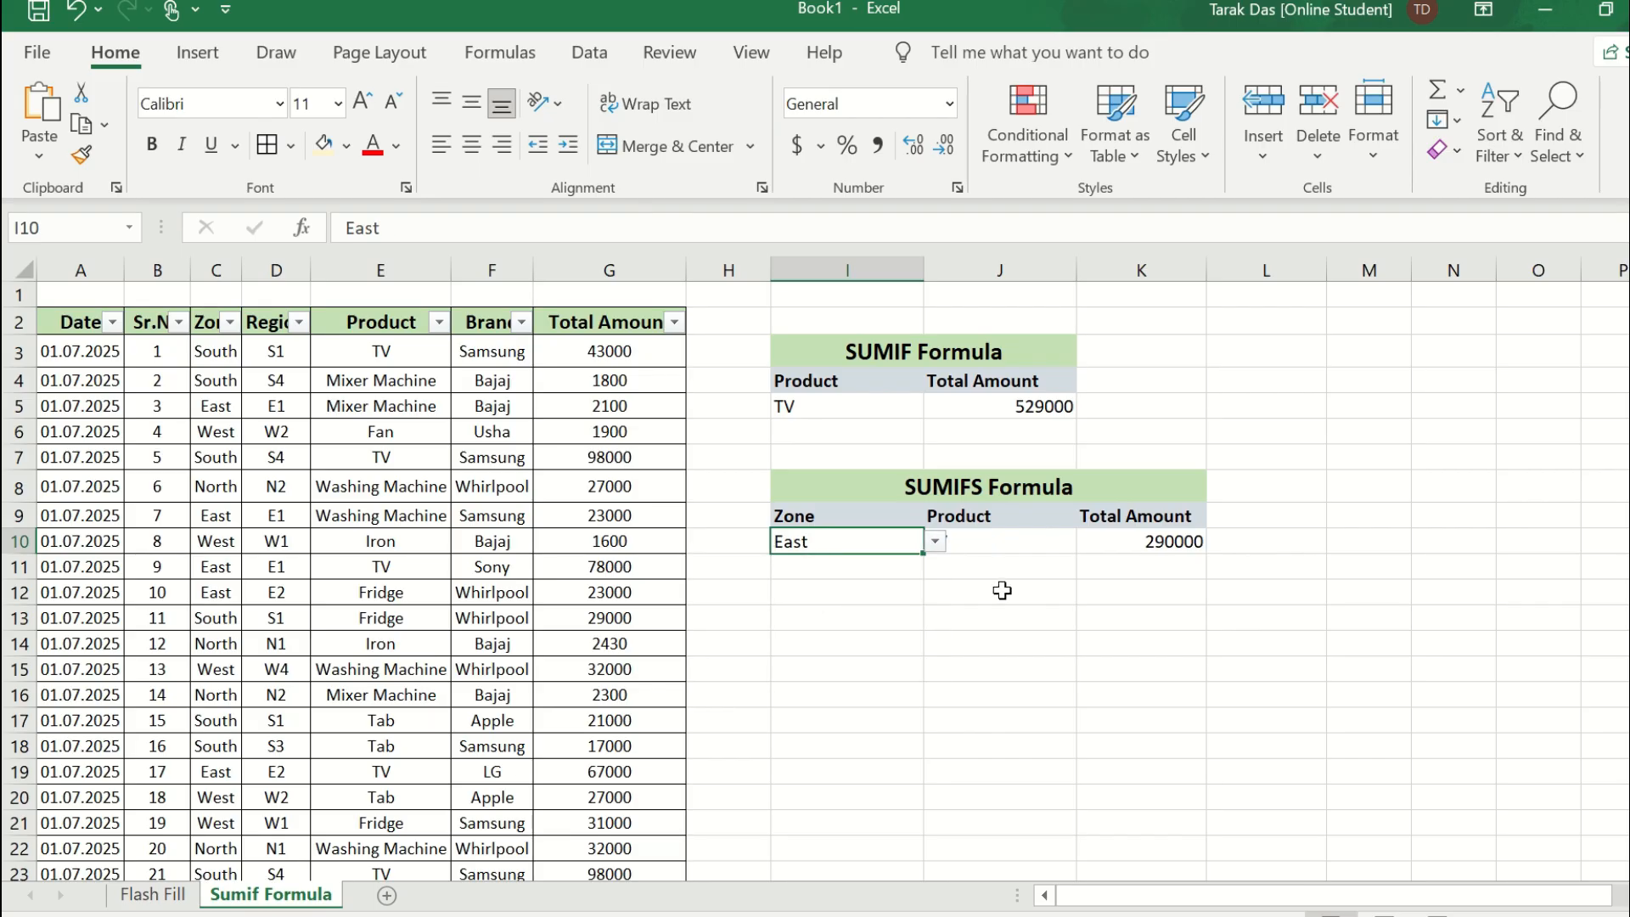
{"action": "left_click", "coordinate": [1151, 539]}
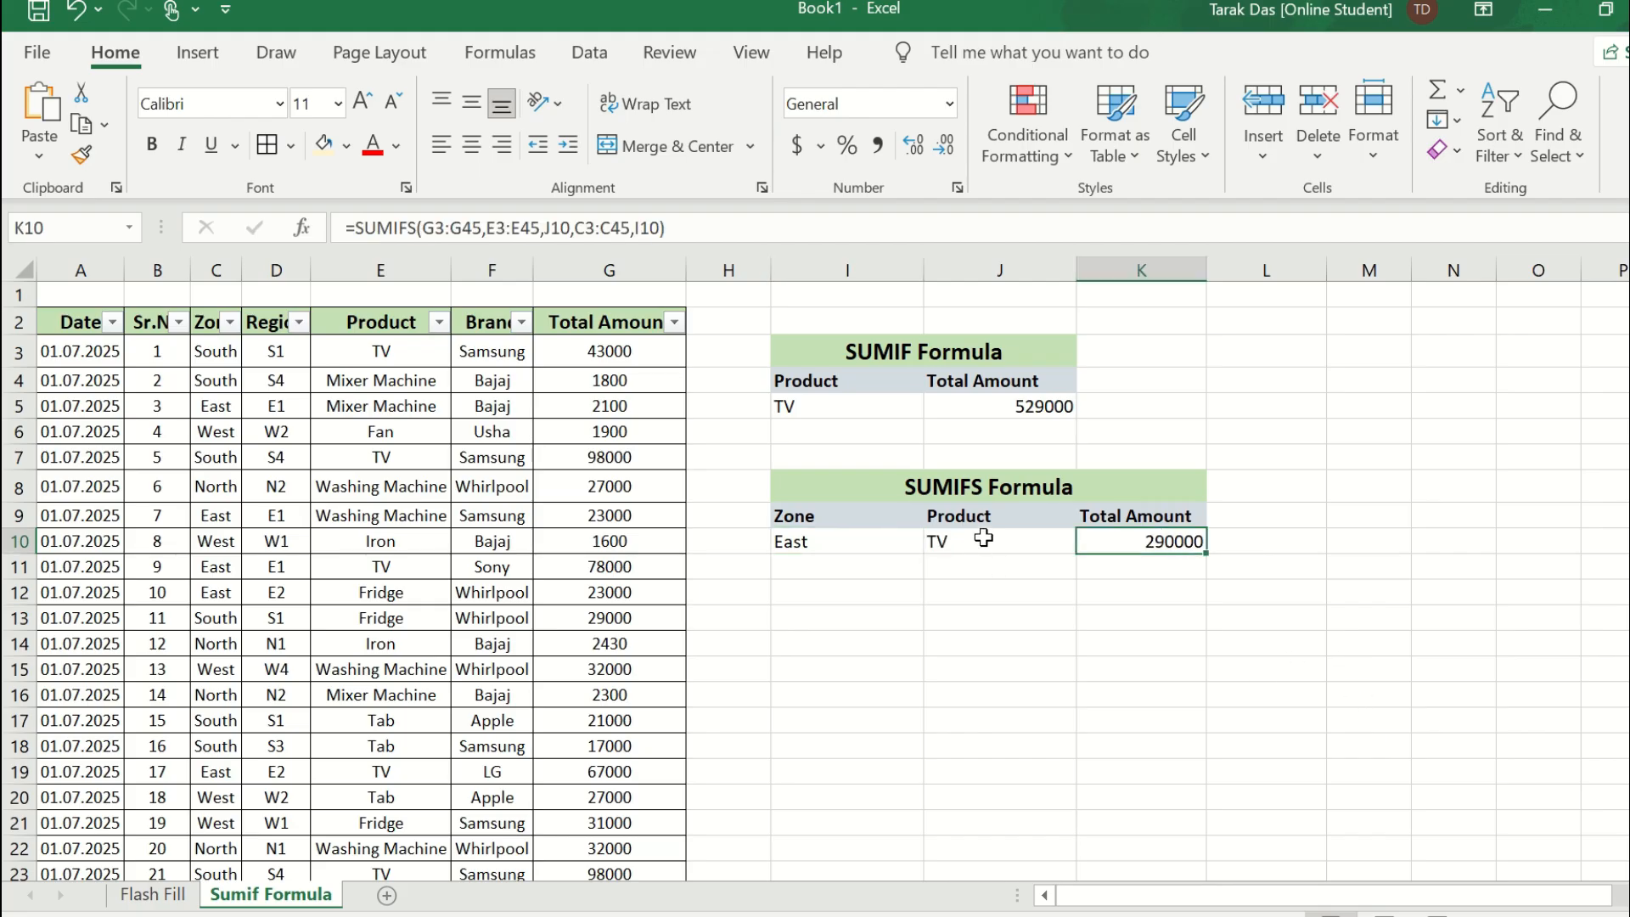
Step: Change the product in J10 of the SUMIFS section to Washing Machine and check the total in K10
{"action": "left_click", "coordinate": [978, 537]}
{"action": "left_click", "coordinate": [1088, 542]}
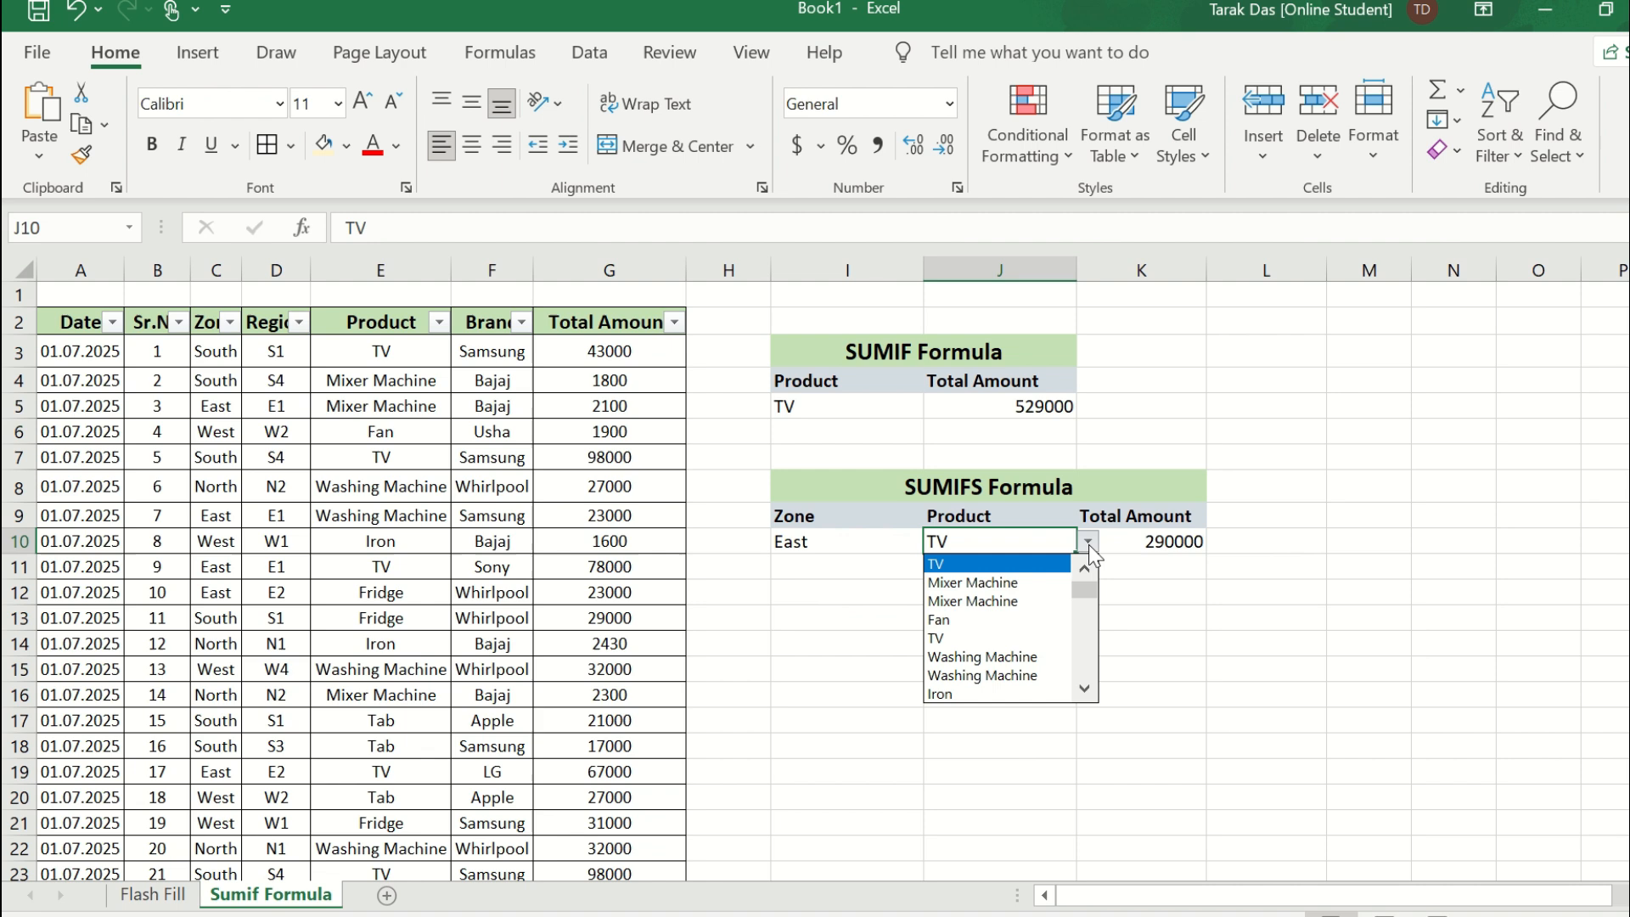
{"action": "left_click", "coordinate": [1028, 652]}
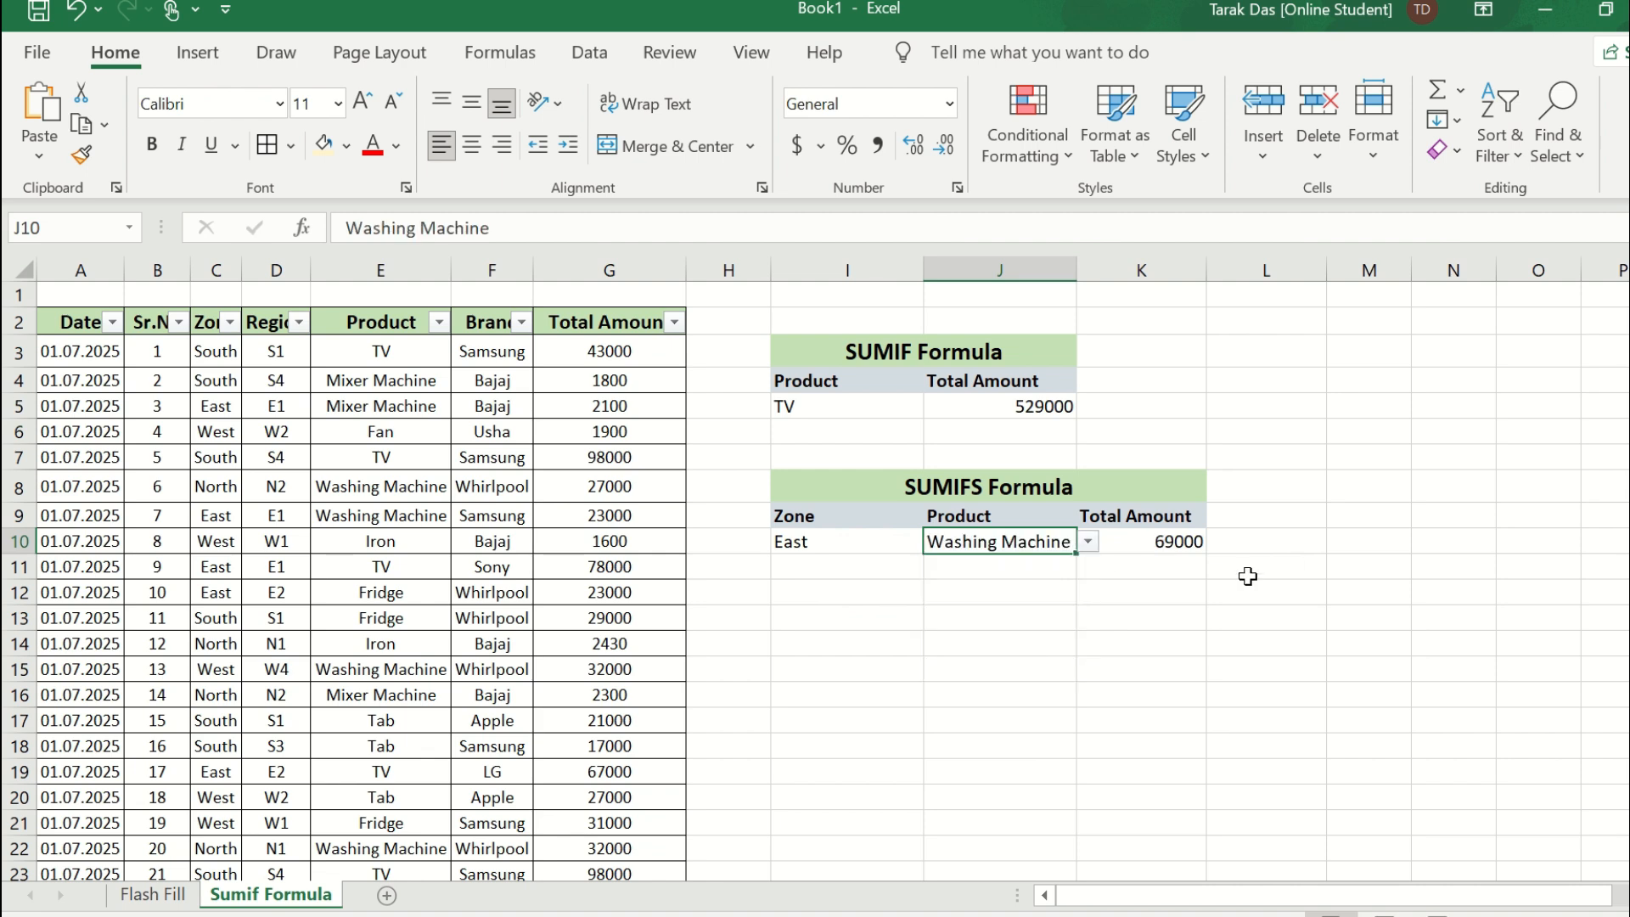
{"action": "left_click", "coordinate": [1176, 545]}
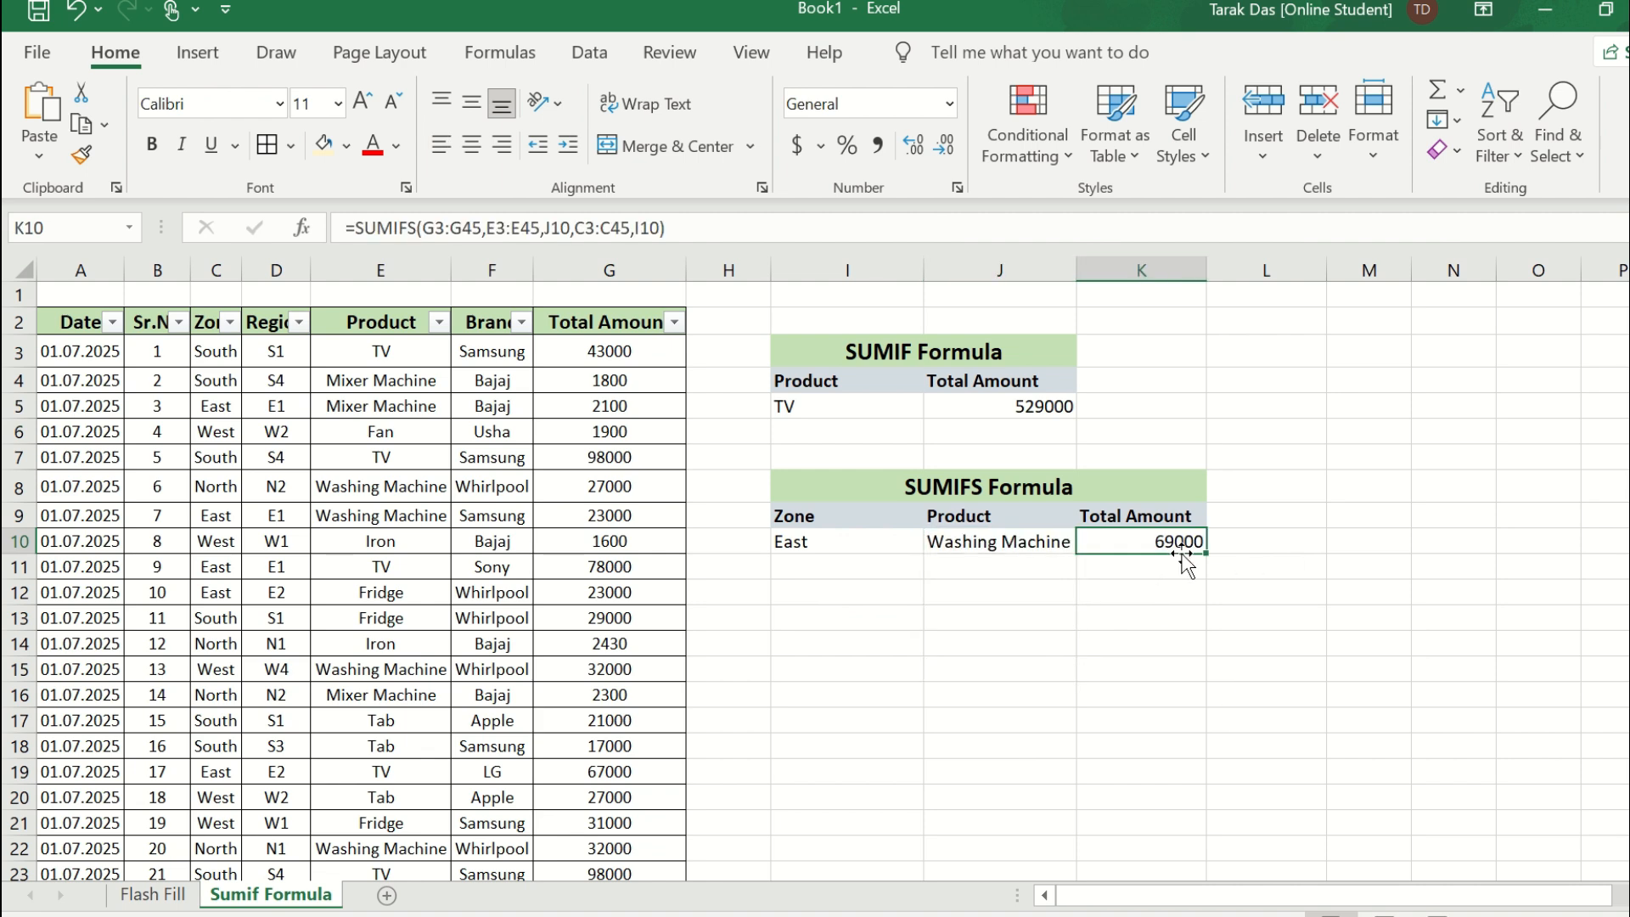